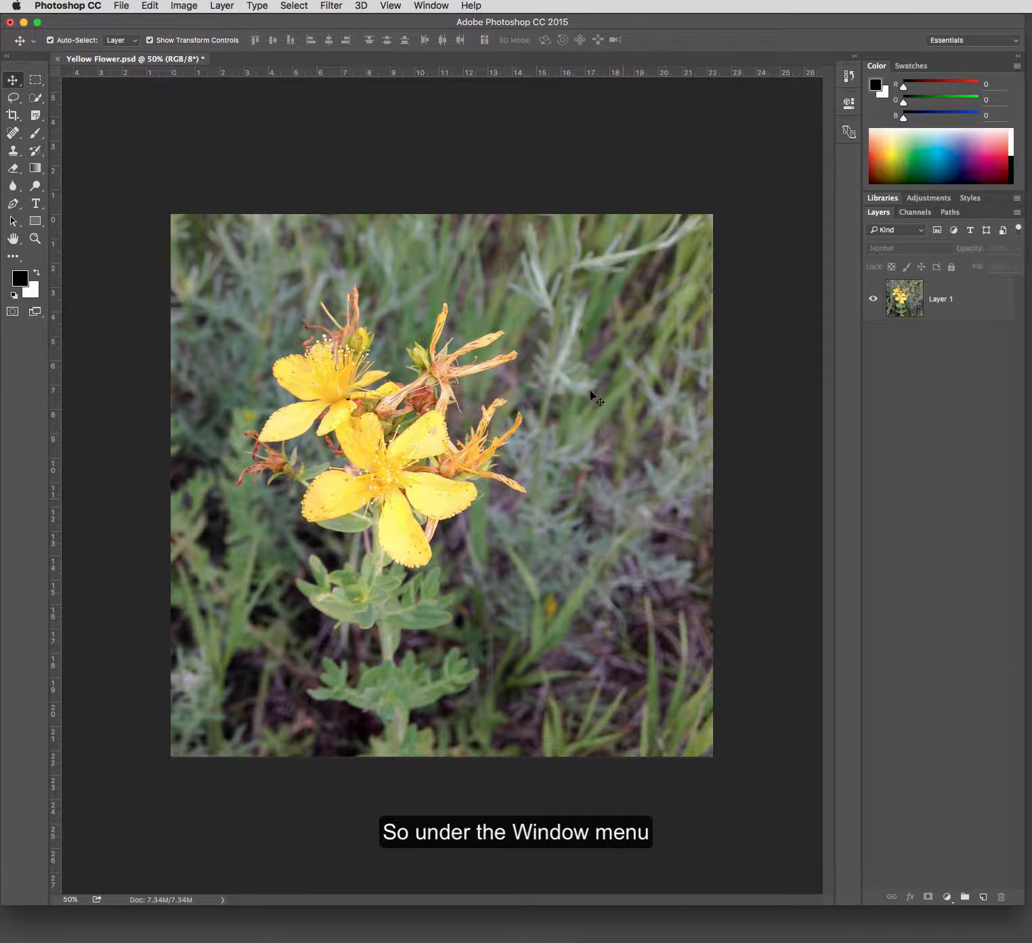
- Switch the workspace to Motion to check its Timeline, and return to the Essentials workspace
left_click(420, 6)
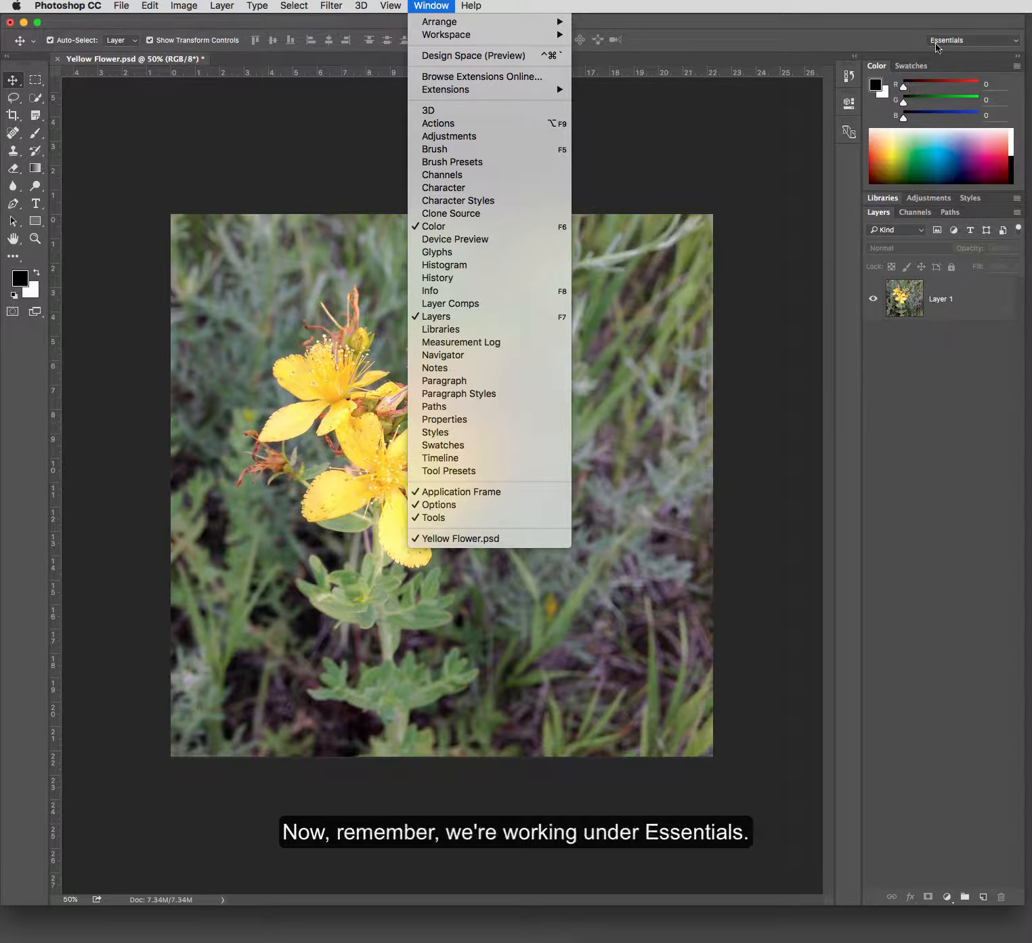
left_click(939, 43)
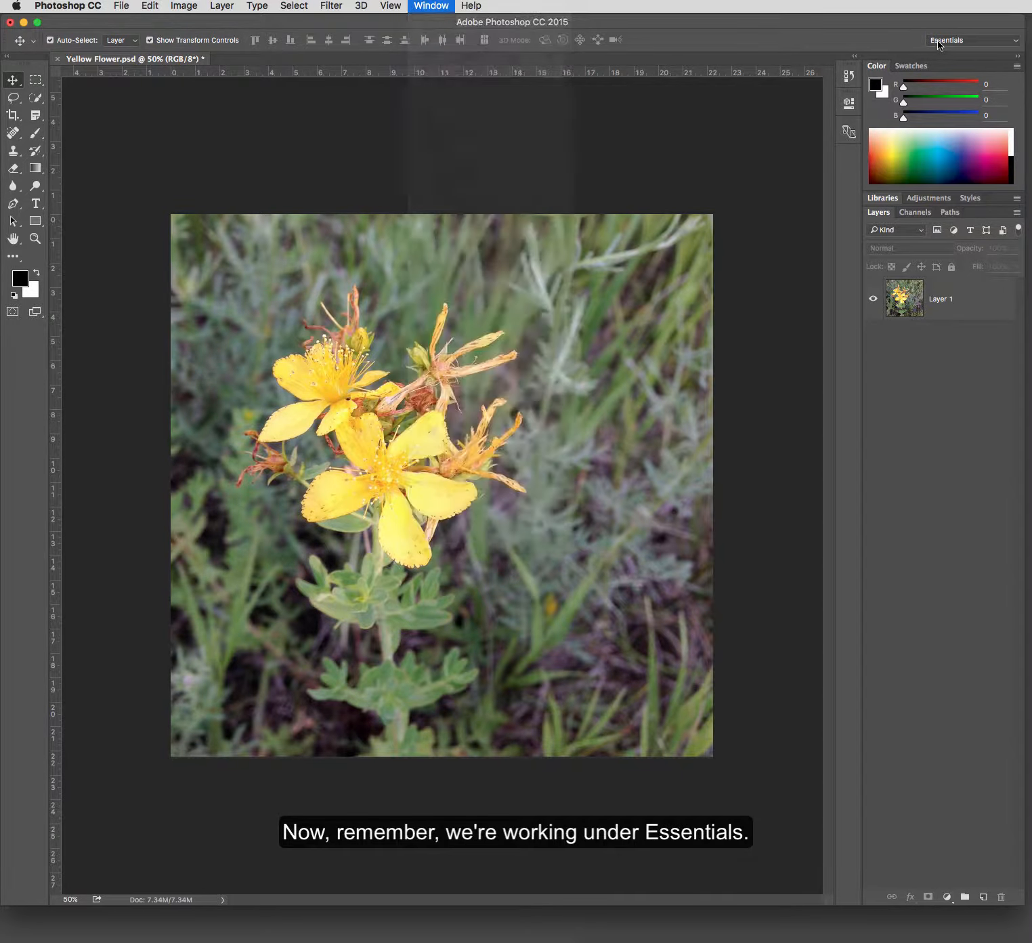
left_click(1015, 42)
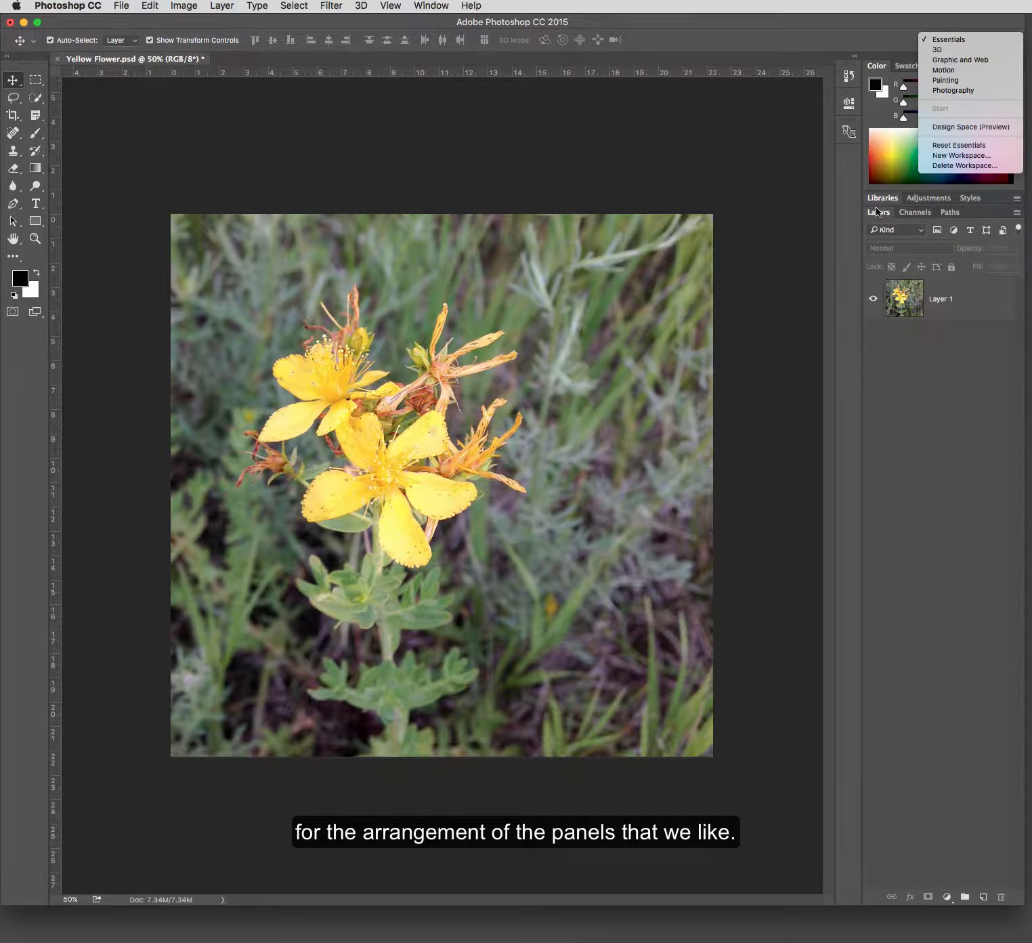
left_click(946, 72)
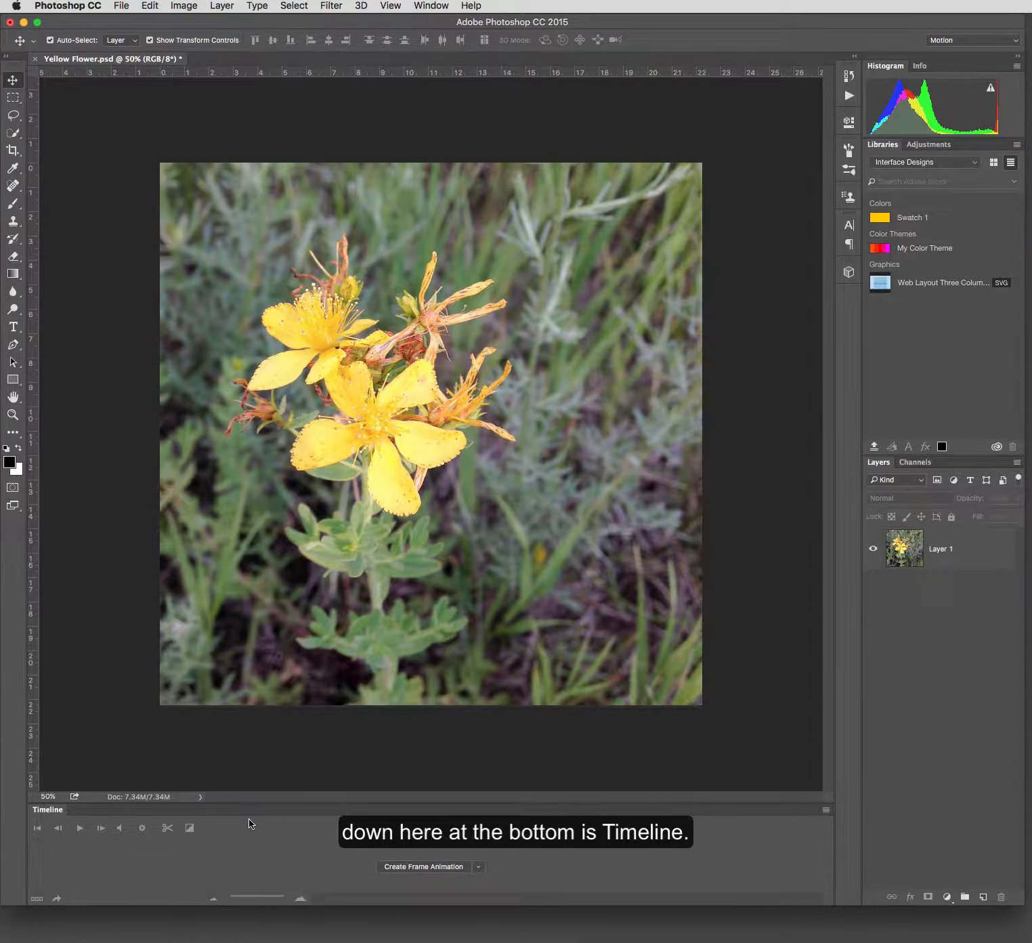
left_click(989, 40)
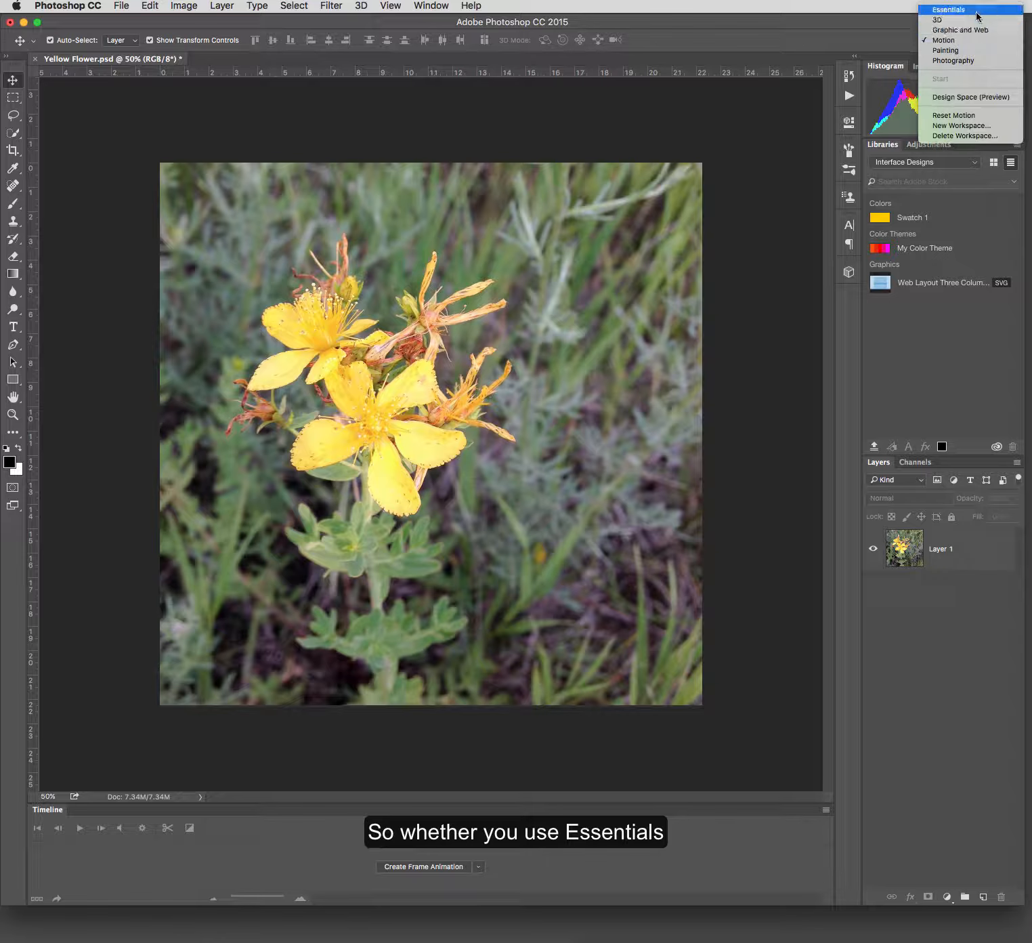
left_click(977, 12)
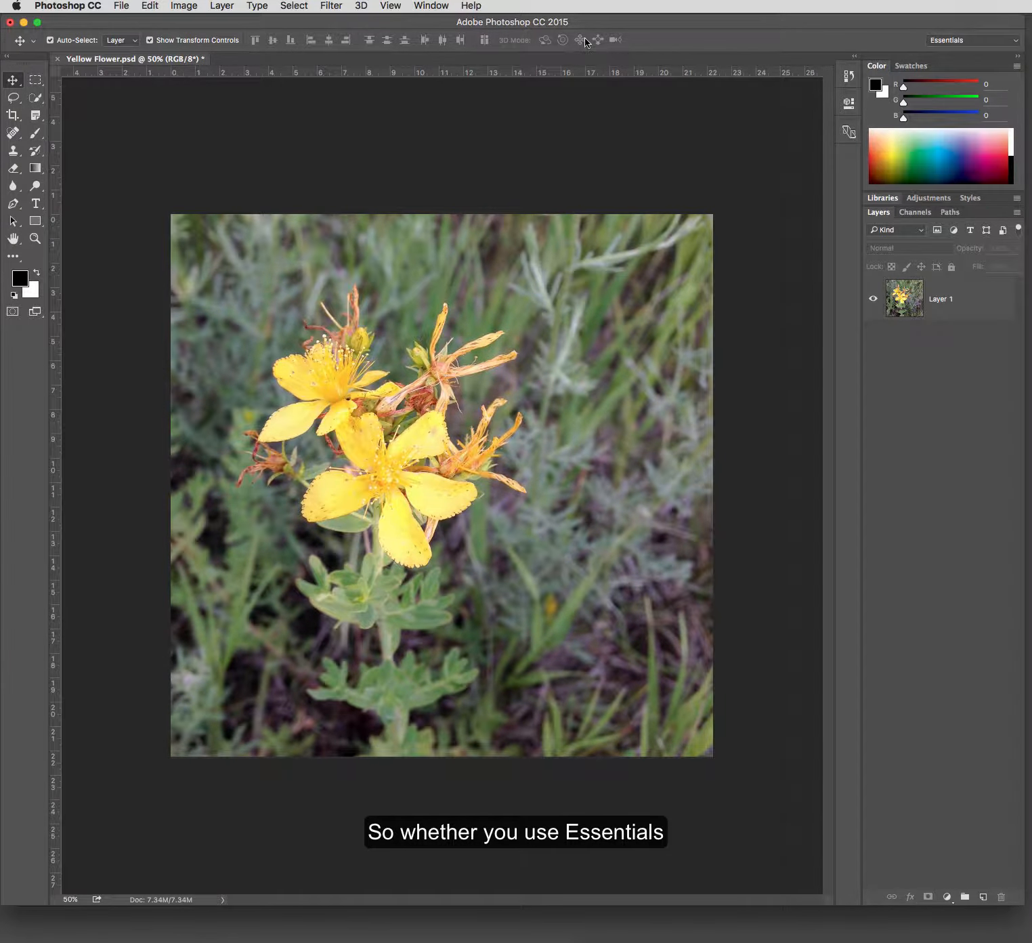
- Show the Timeline panel in the Essentials workspace and dock it below the document
left_click(432, 6)
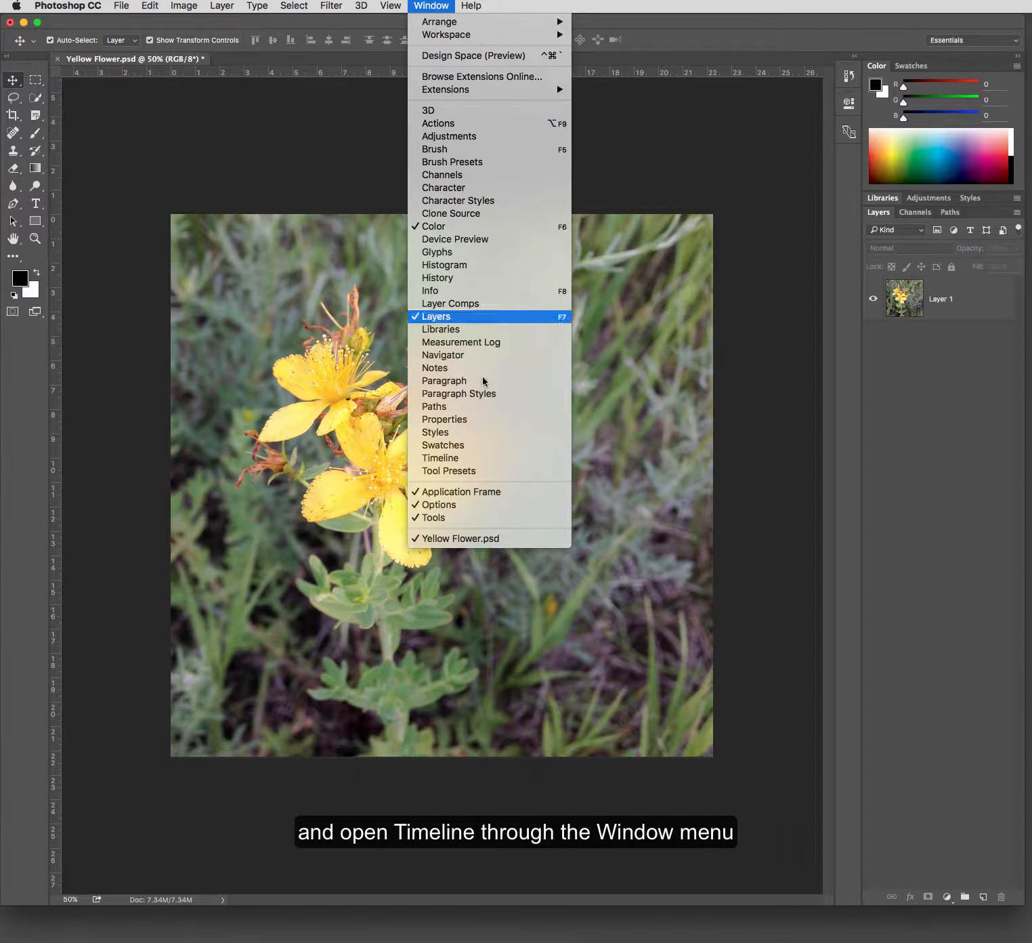
left_click(440, 457)
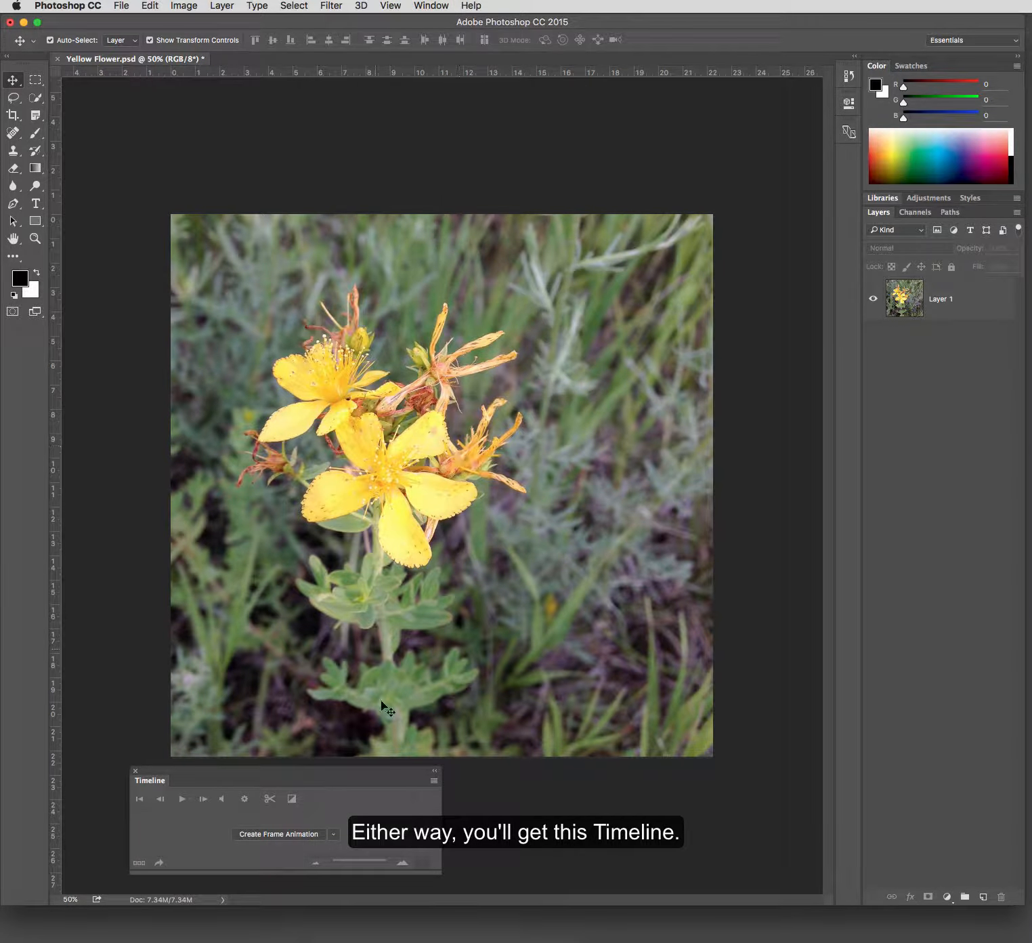
left_click_drag(346, 772, 291, 899)
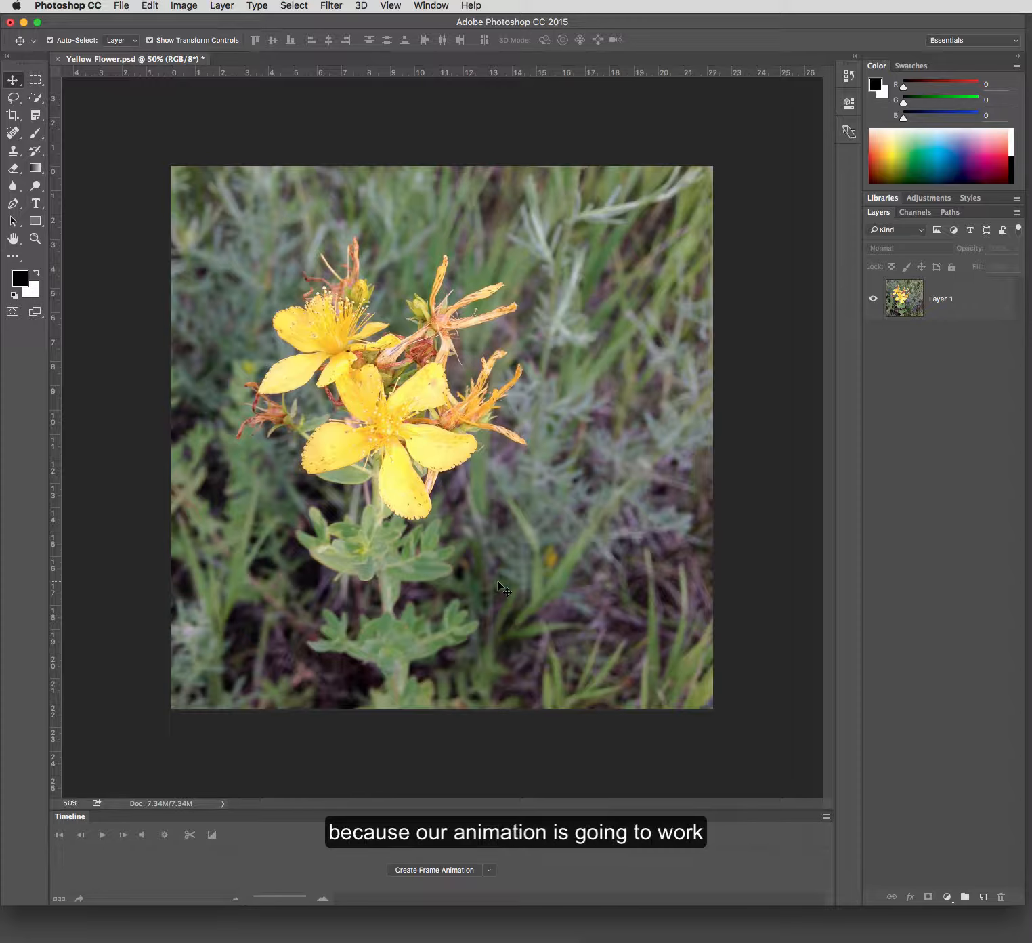
- Duplicate Layer 1 and name the copy "red"
left_click(944, 309)
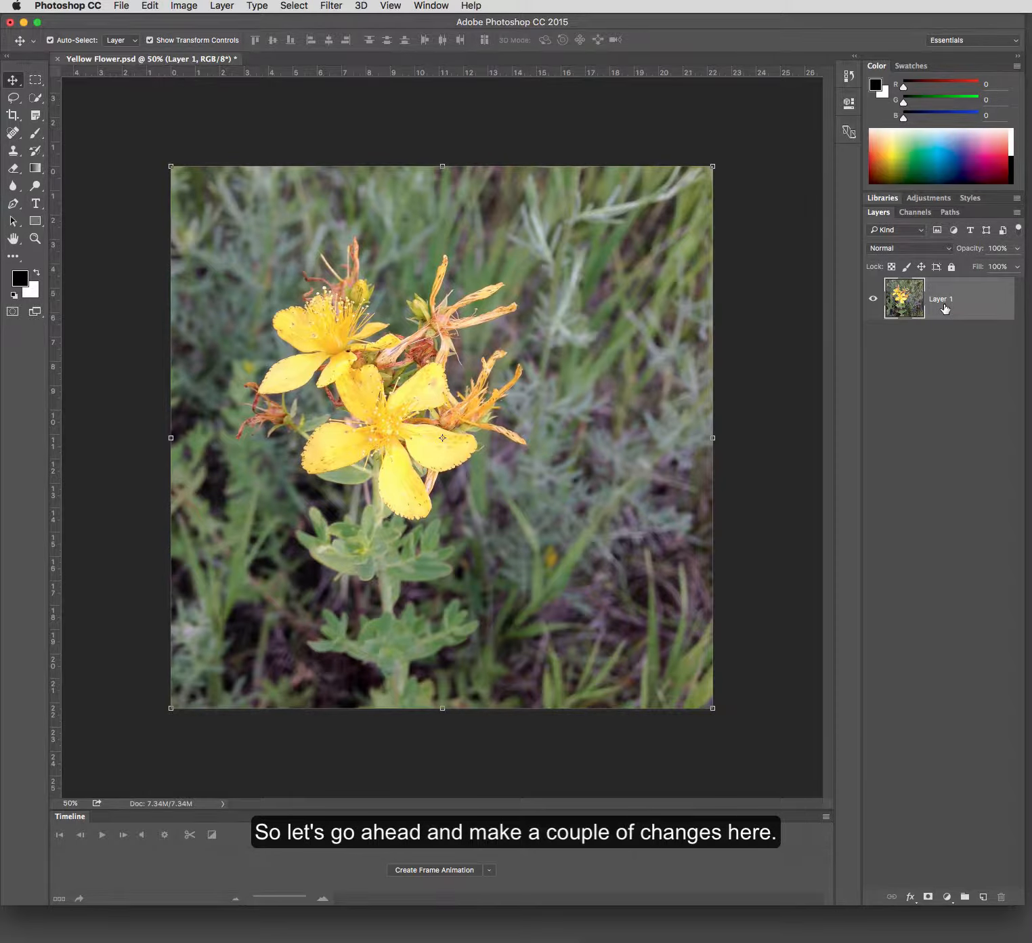
key("super+m")
left_click(685, 201)
left_click_drag(942, 308, 983, 896)
double_click(949, 298)
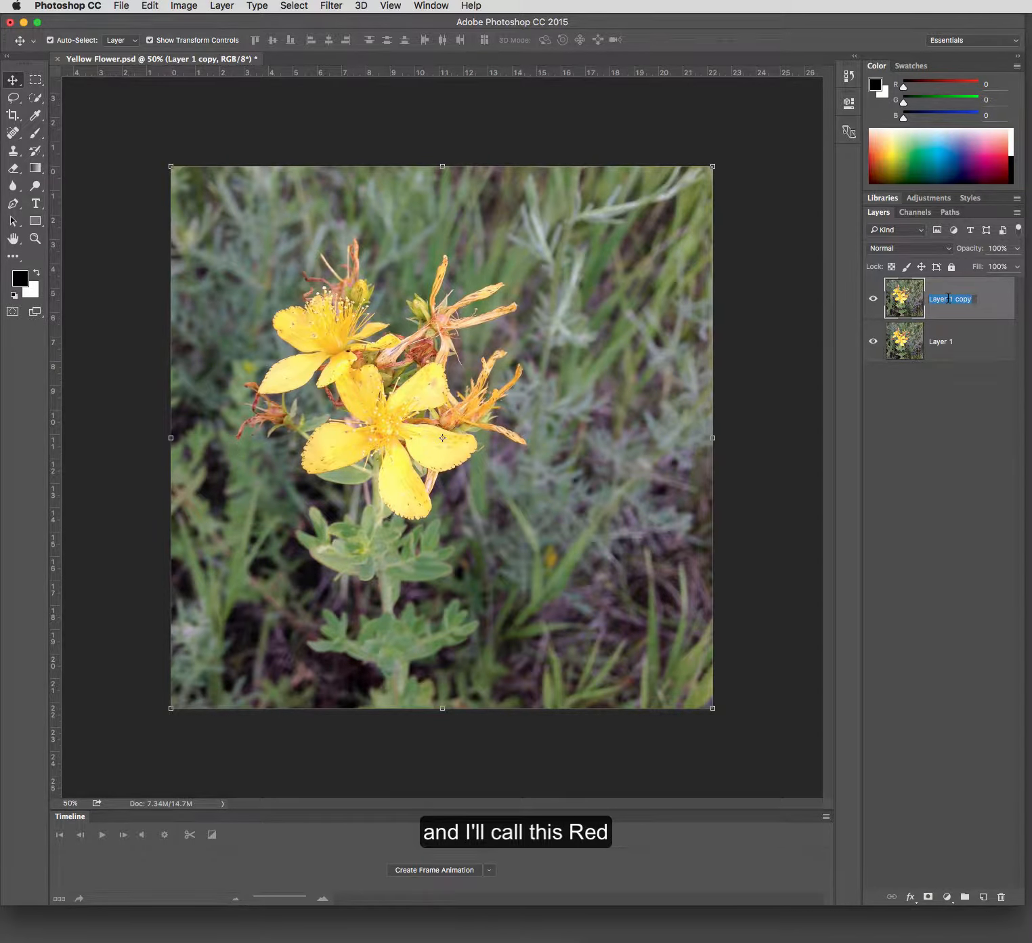
type("red")
key("Return")
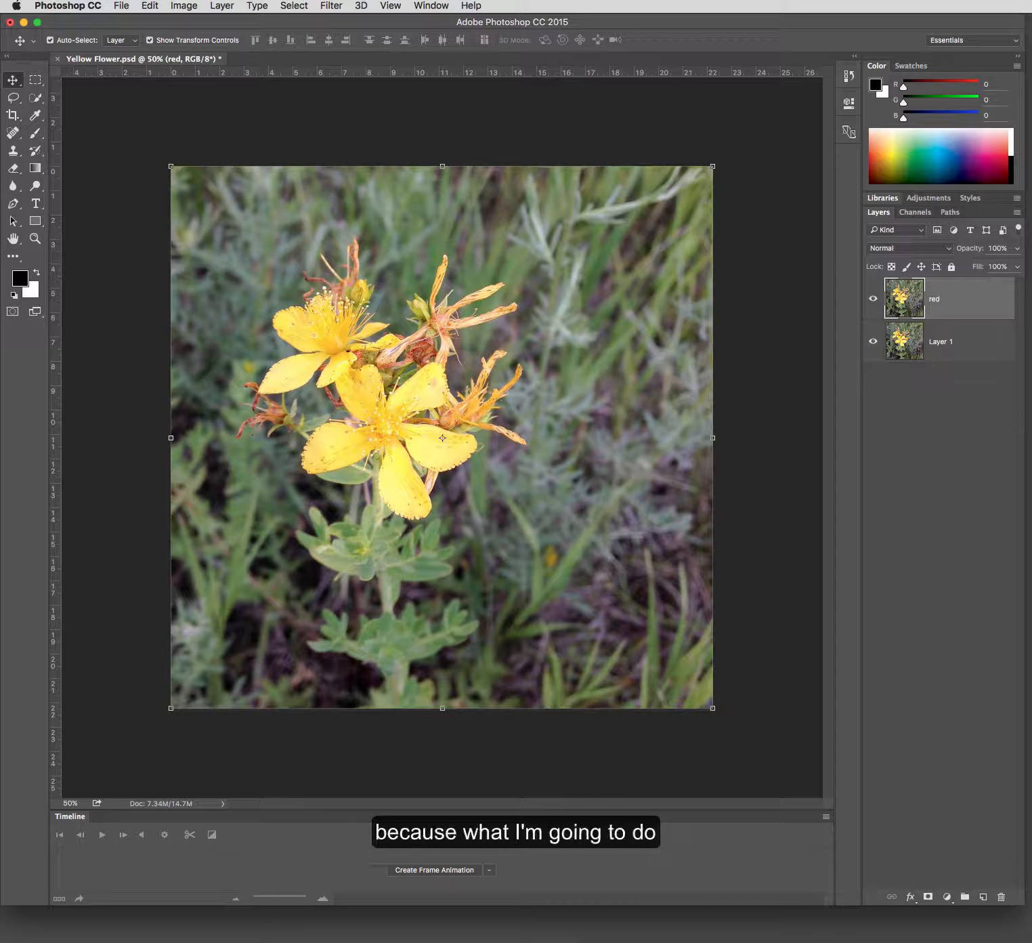
- Rename the original Layer 1 as "yellow" and make the red layer active
double_click(936, 342)
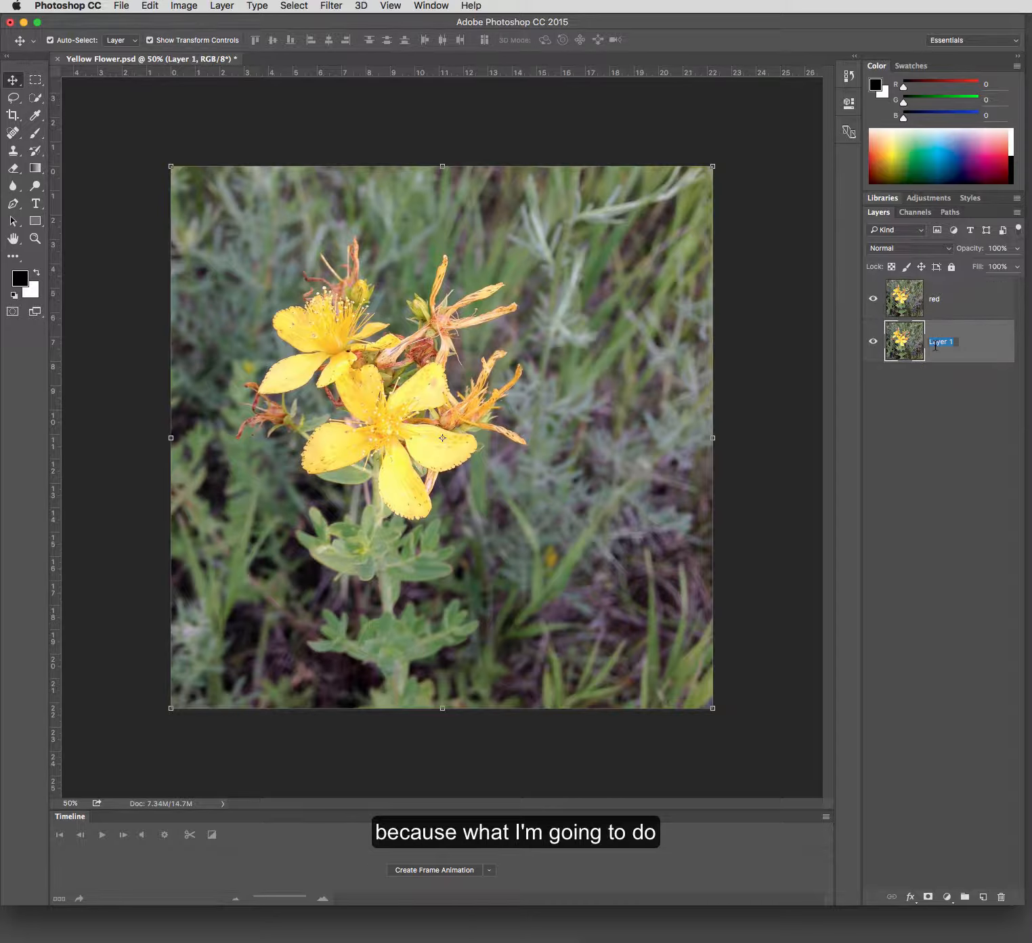
type("y")
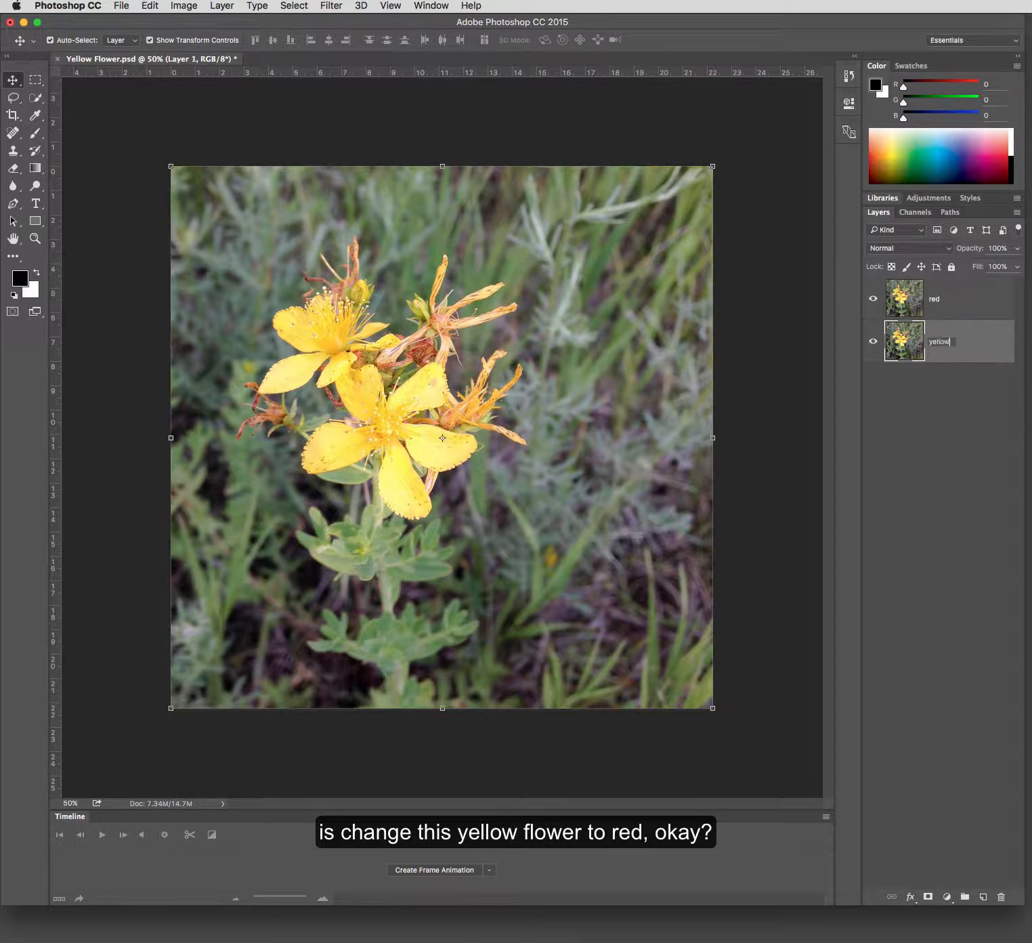
type("ellow")
key("Return")
left_click(945, 298)
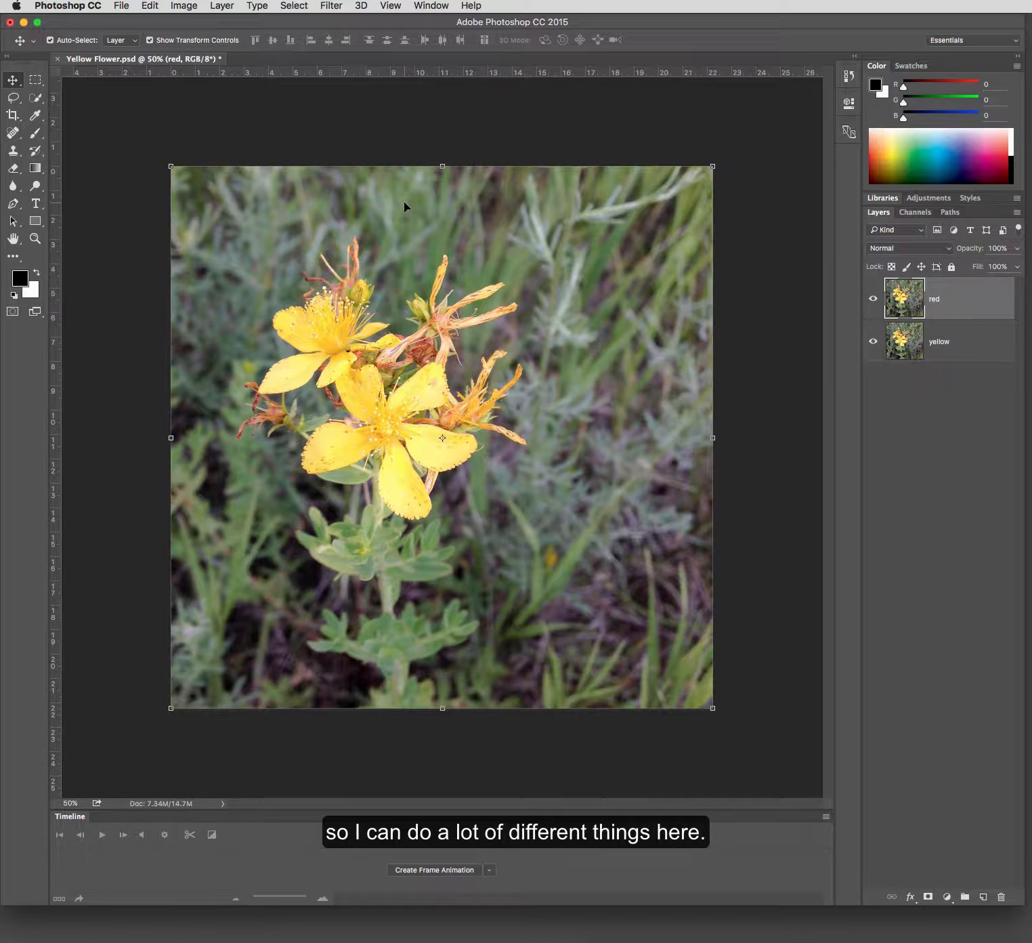
- Try selecting the yellow petals by Color Range with sampled colors and Fuzziness 106, and deselect
left_click(293, 6)
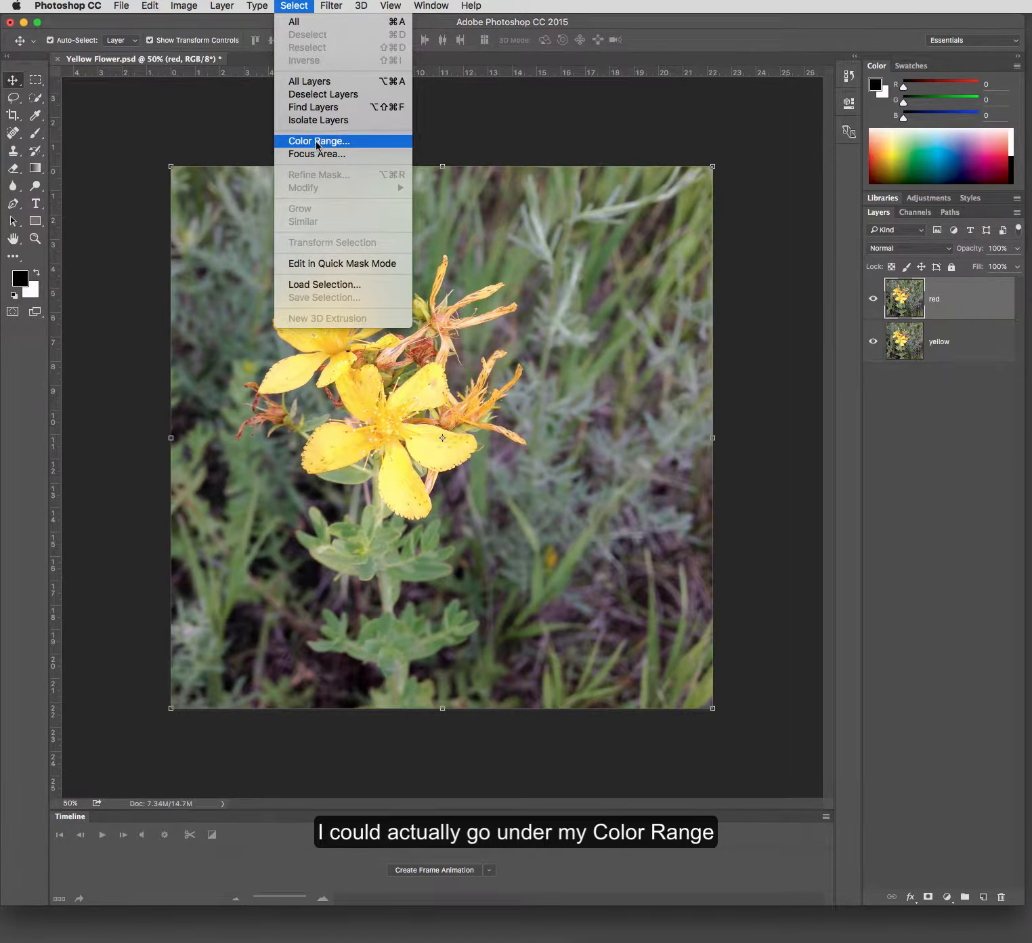
left_click(317, 141)
left_click(416, 395)
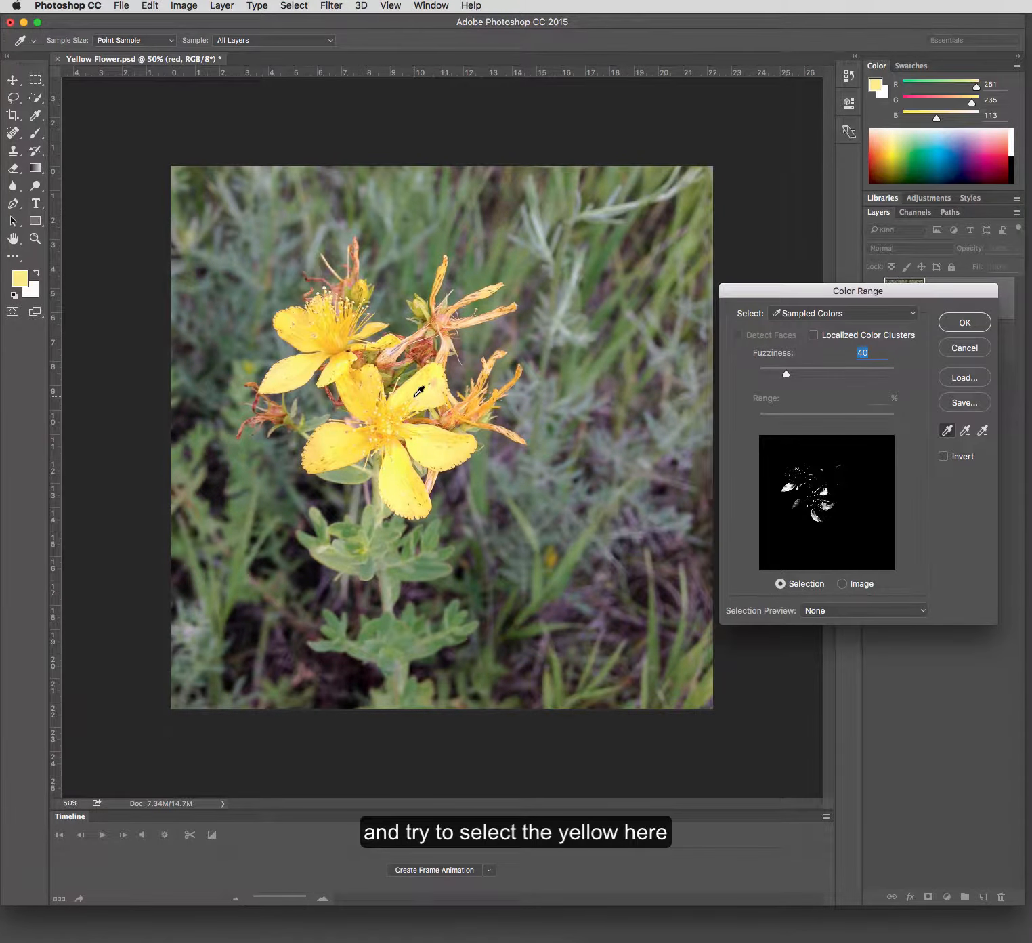
left_click(392, 397)
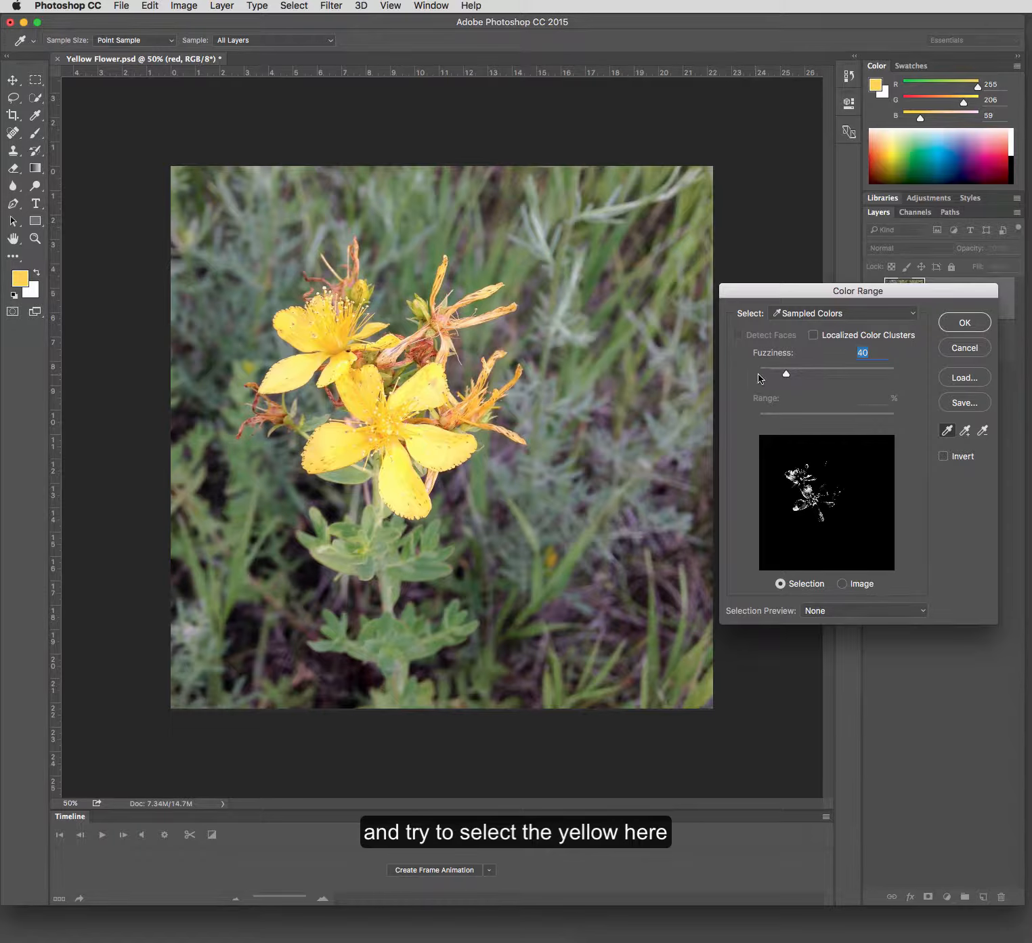
left_click_drag(786, 373, 831, 373)
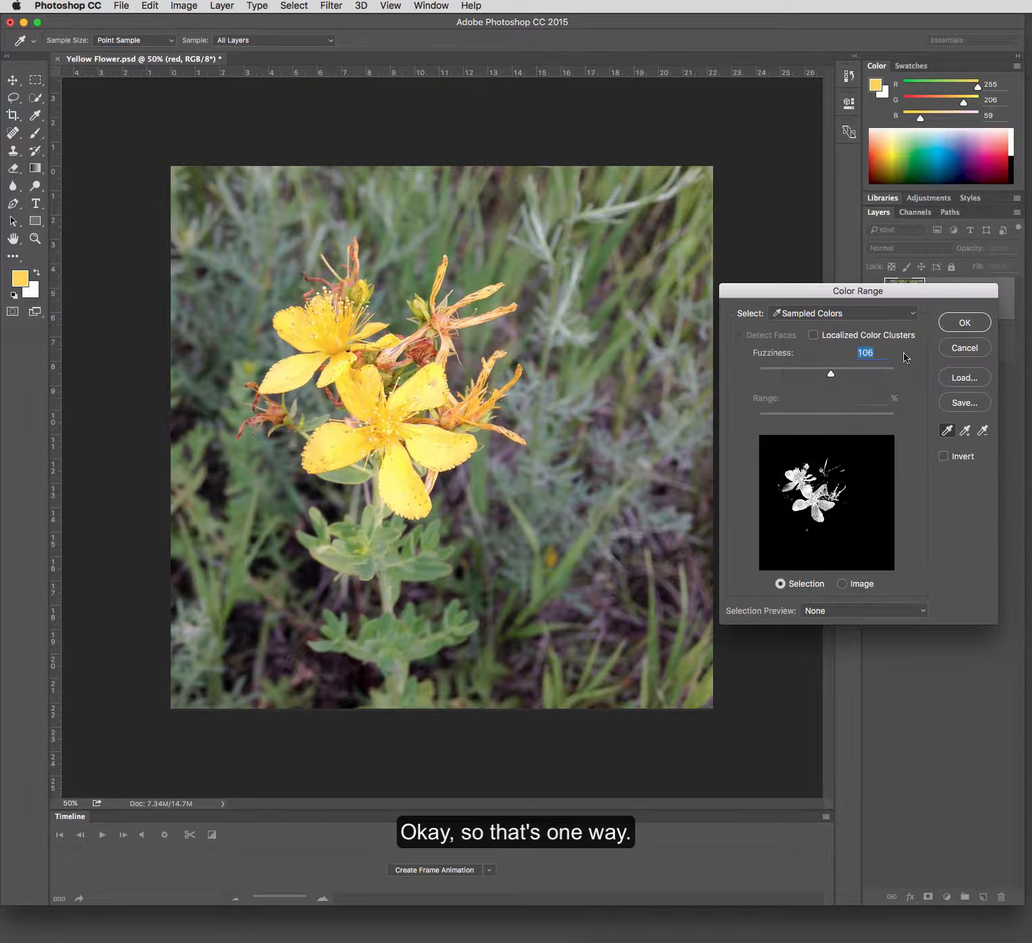
left_click(965, 322)
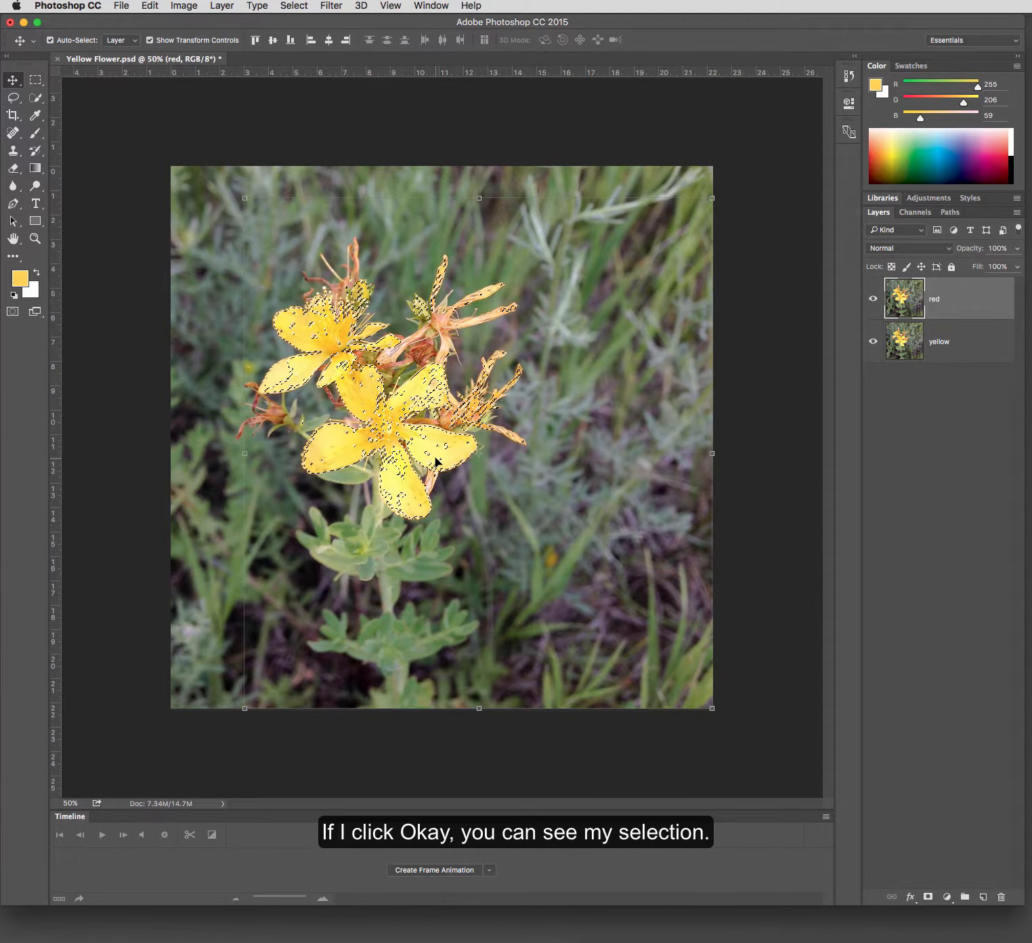
key("ctrl+d")
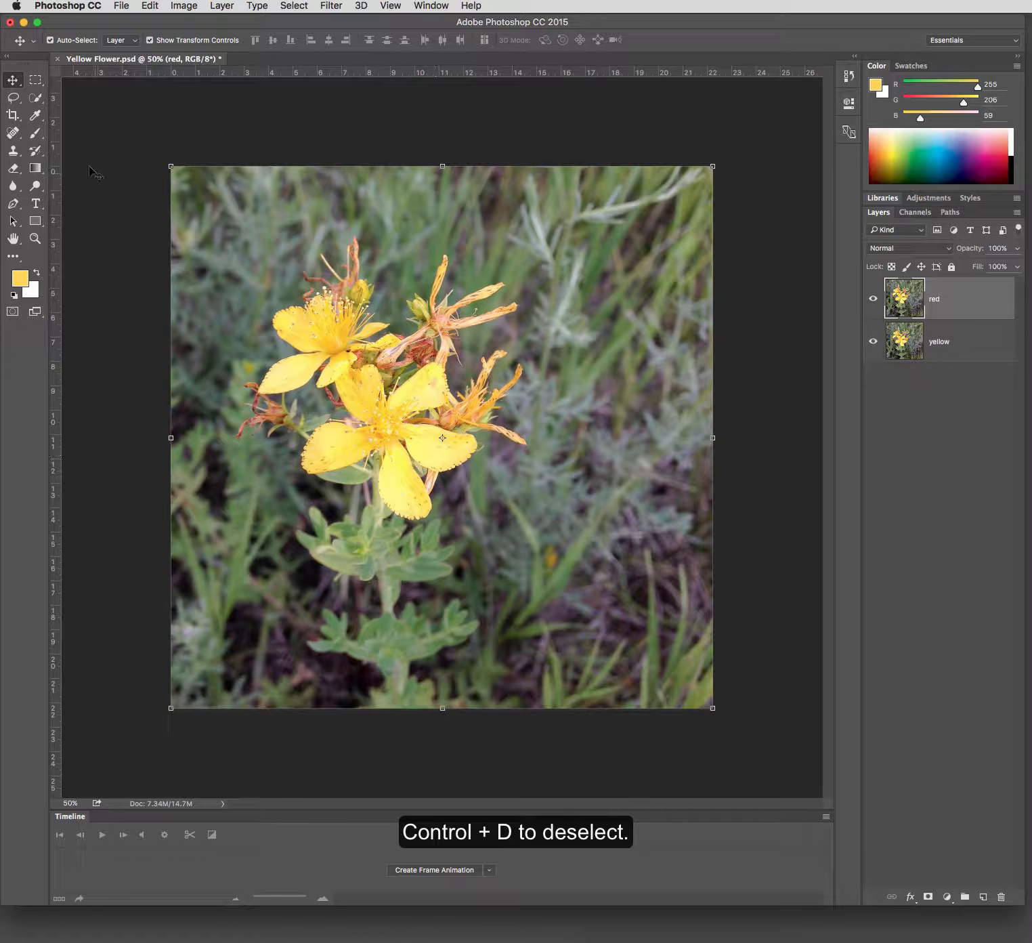
- Try selecting both yellow flowers and the neighbouring wilted bloom with the Quick Selection Tool, and deselect
left_click(35, 98)
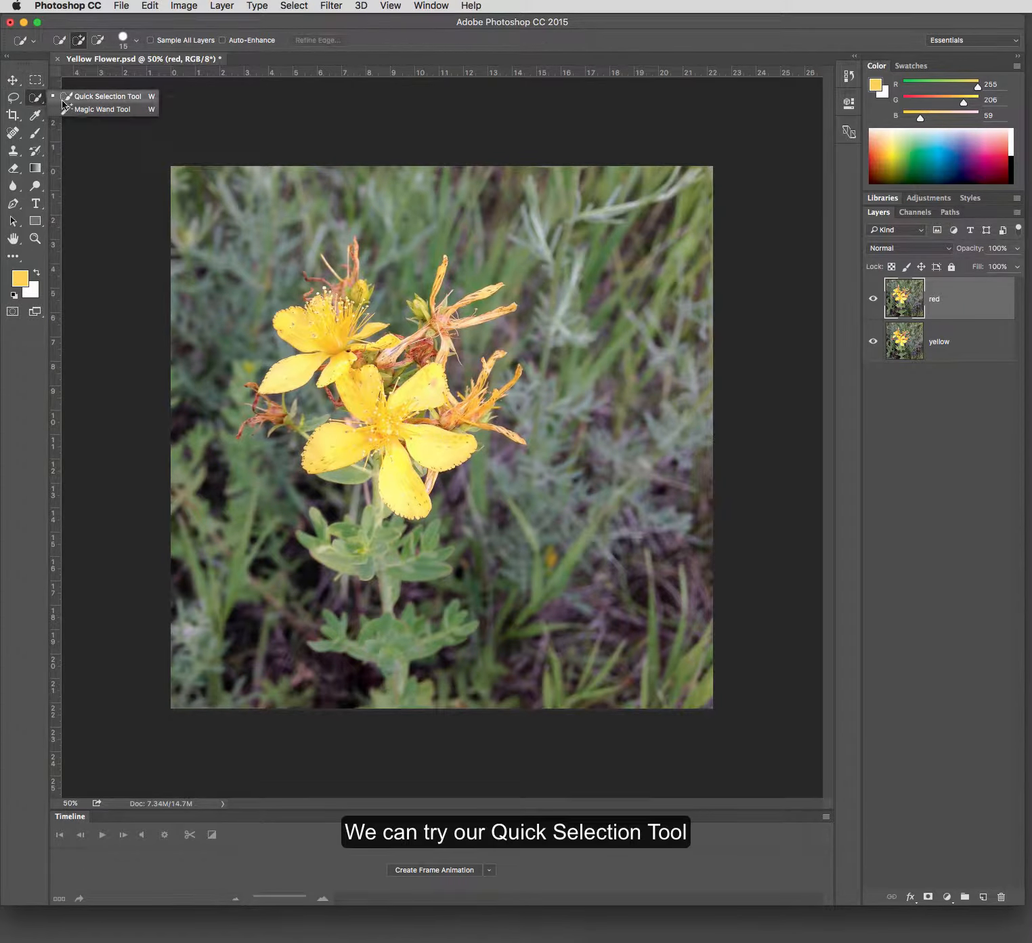
left_click(65, 97)
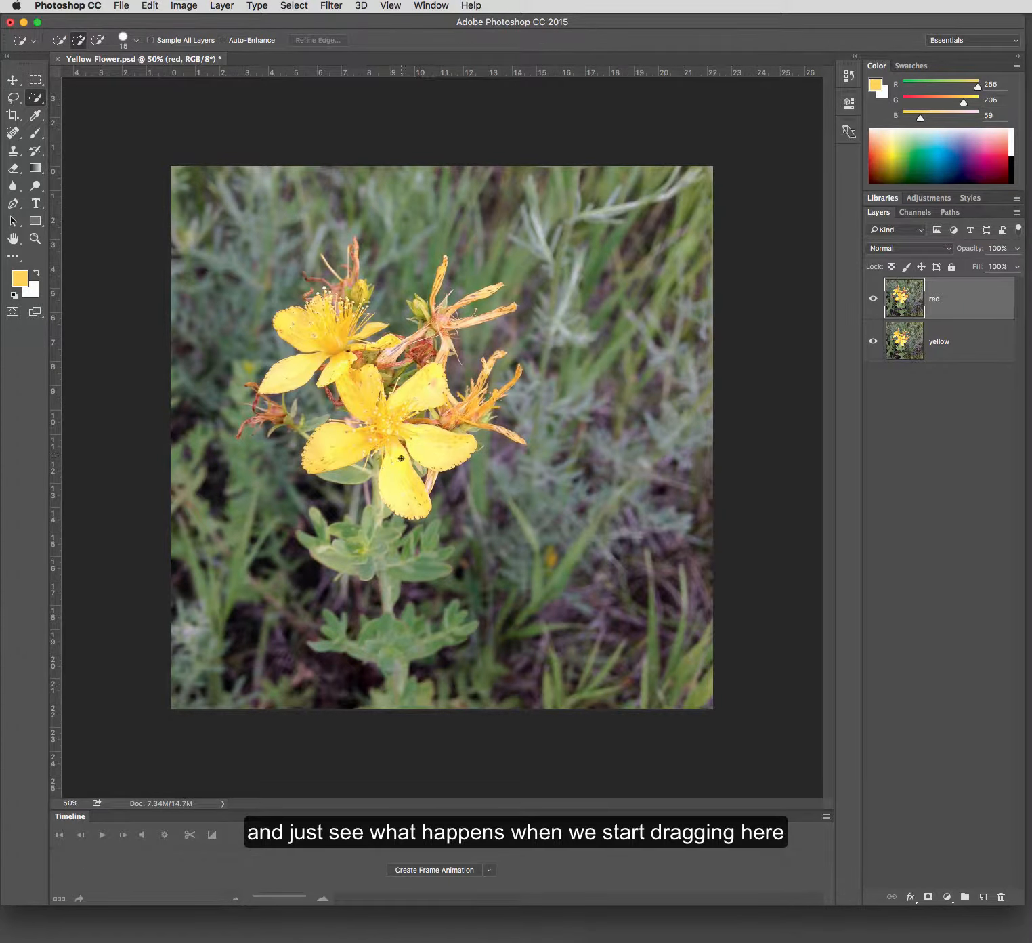
mouse_move(399, 468)
left_mouse_down()
mouse_move(398, 427)
mouse_move(365, 398)
left_mouse_up()
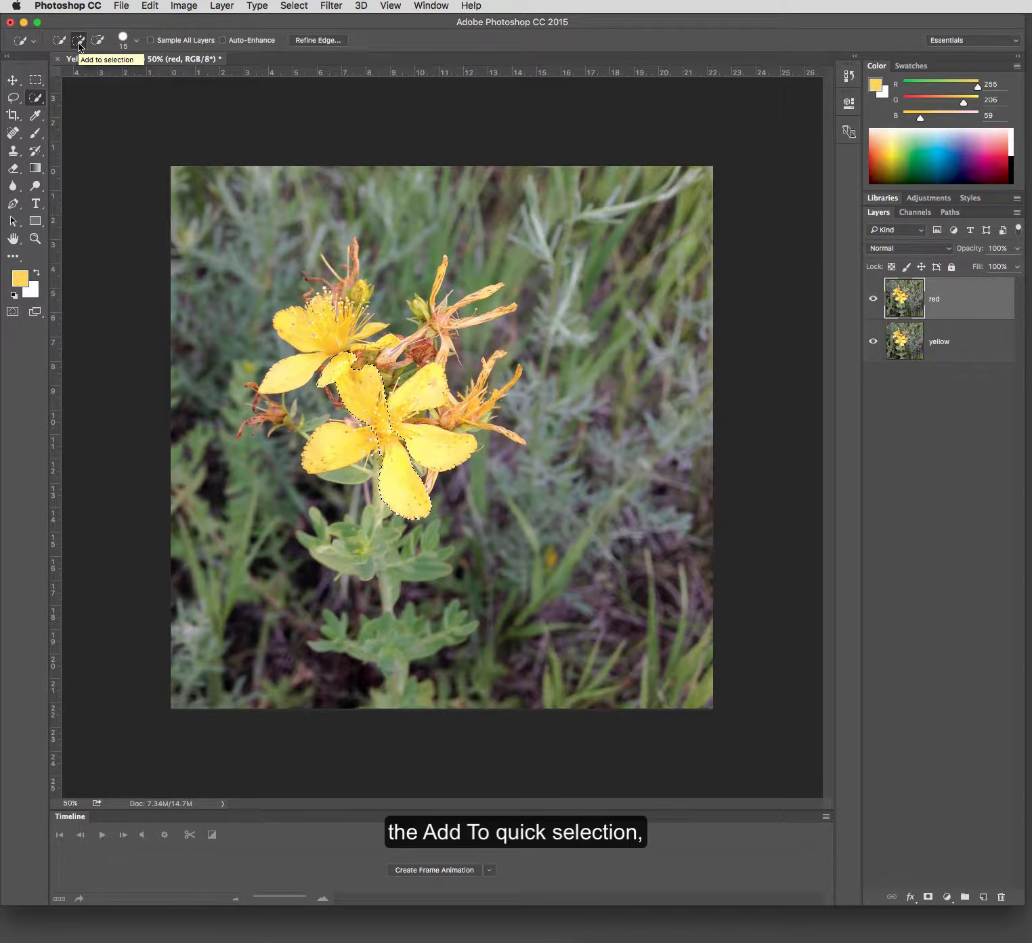
left_click(415, 398)
left_click(435, 446)
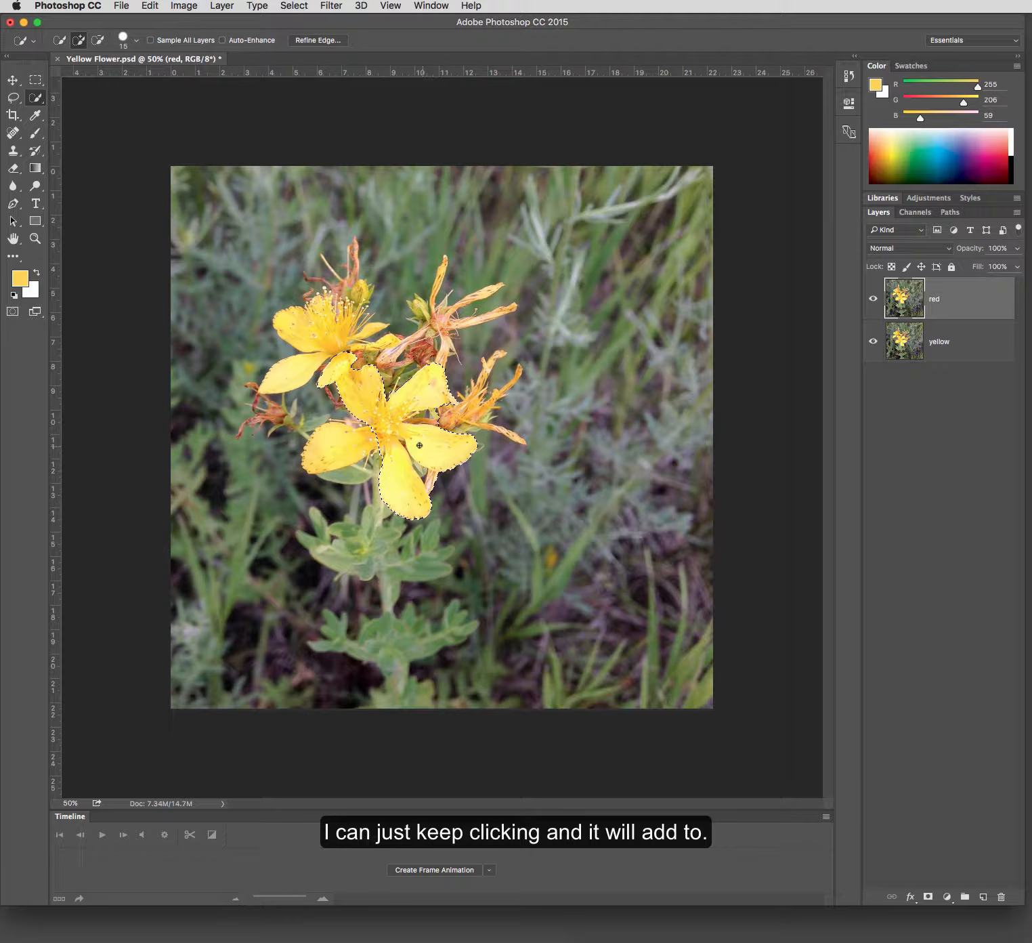
left_click(350, 445)
left_click(342, 327)
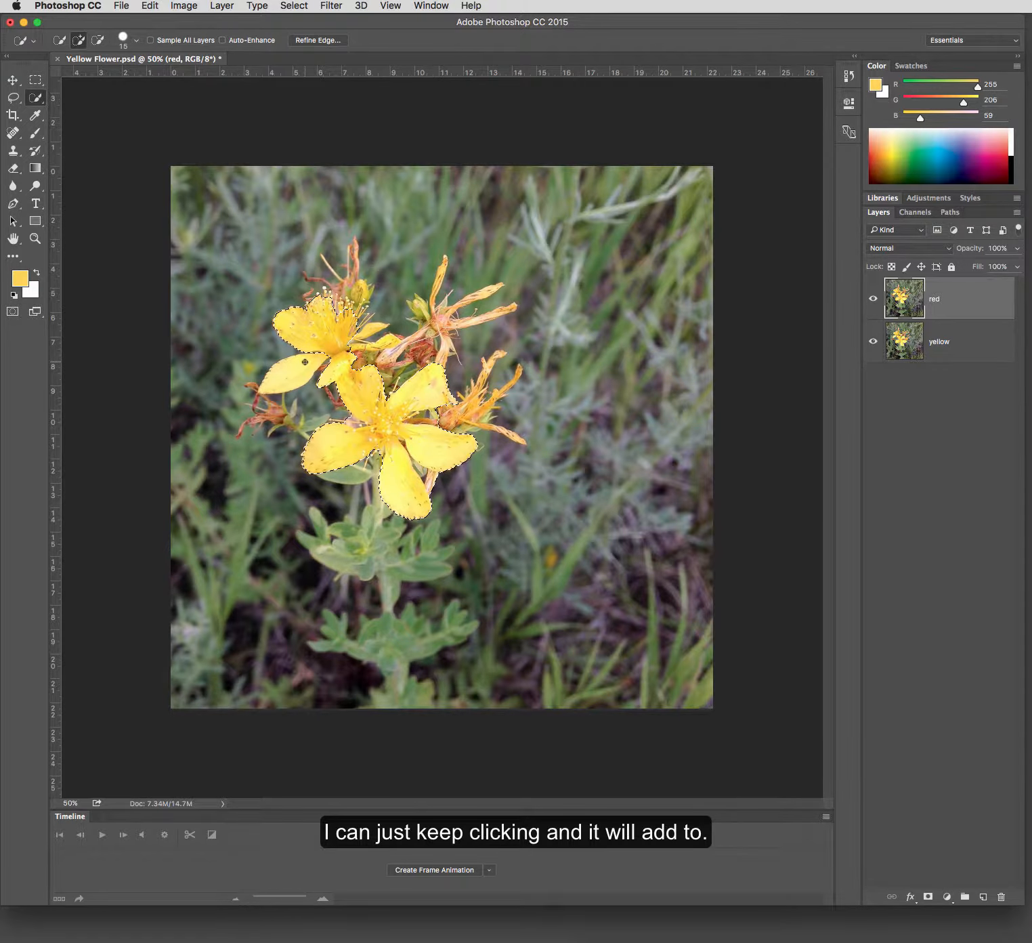
left_click(370, 331)
left_click(384, 342)
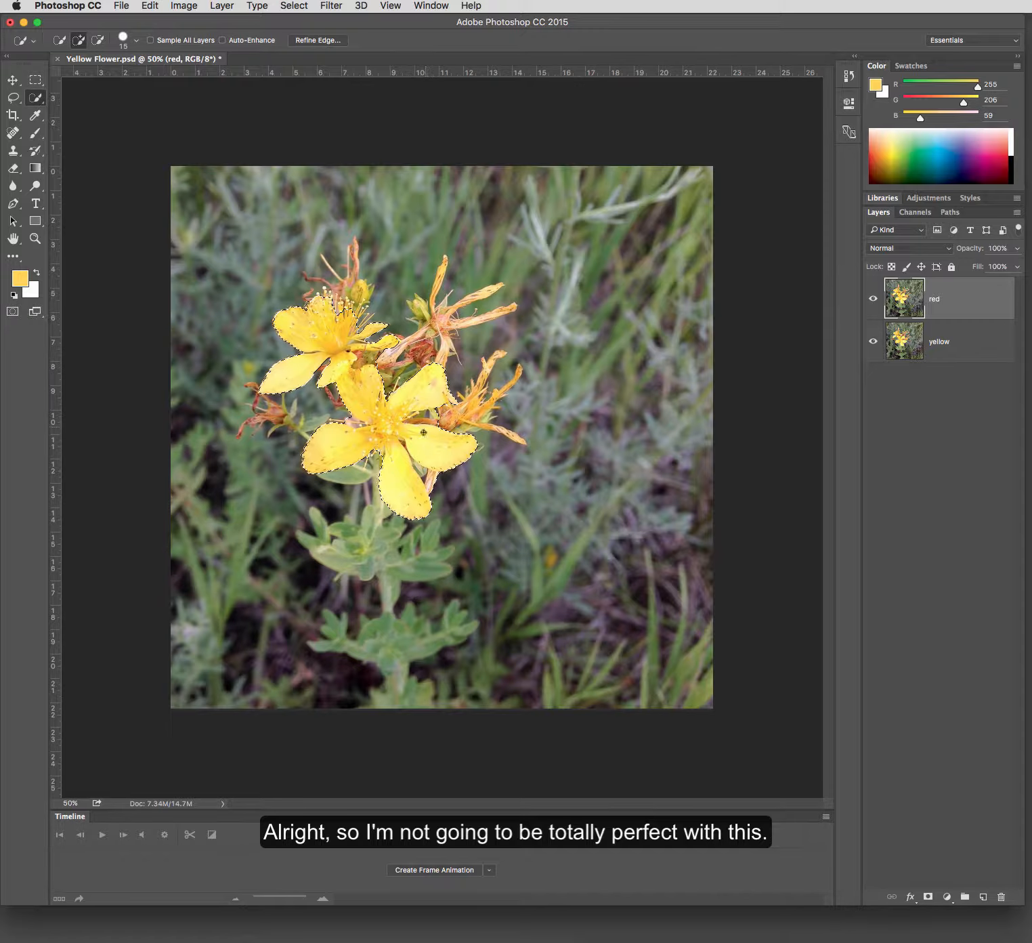
mouse_move(456, 418)
left_mouse_down()
mouse_move(496, 354)
mouse_move(463, 421)
mouse_move(512, 381)
mouse_move(477, 439)
mouse_move(505, 412)
mouse_move(512, 434)
left_mouse_up()
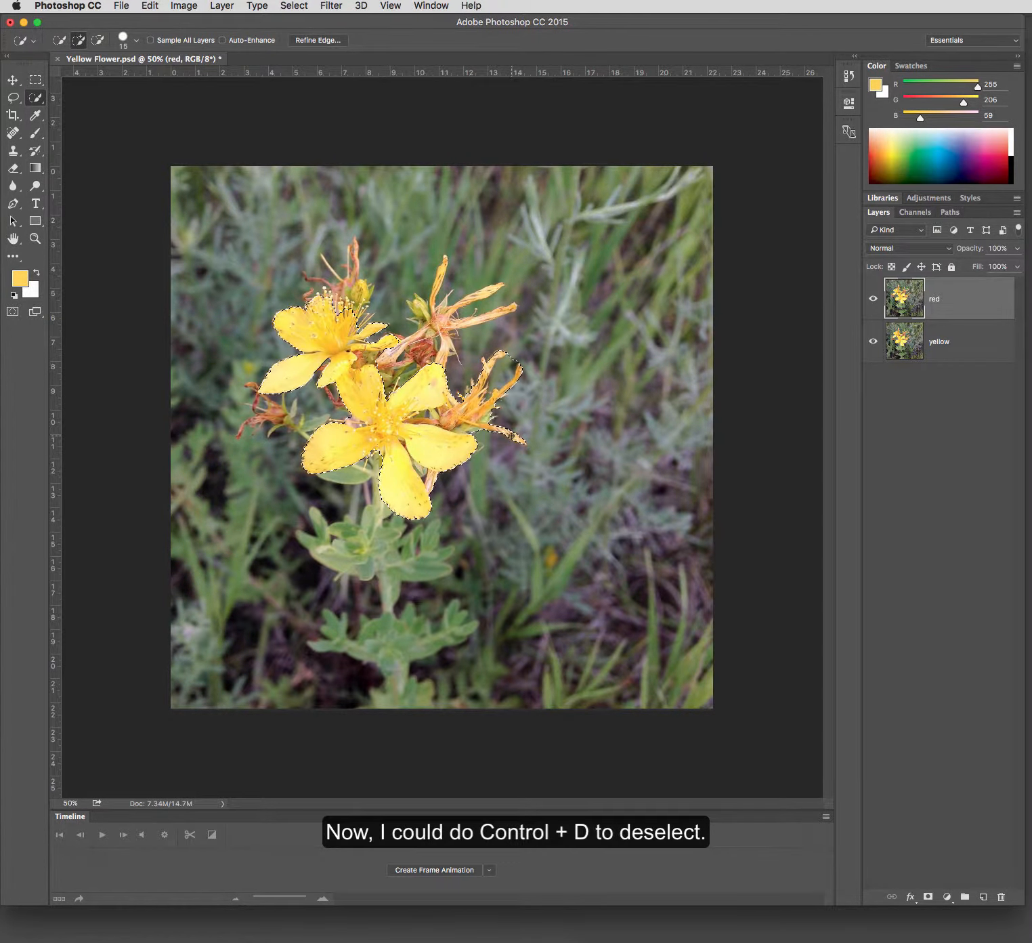
key("super+d")
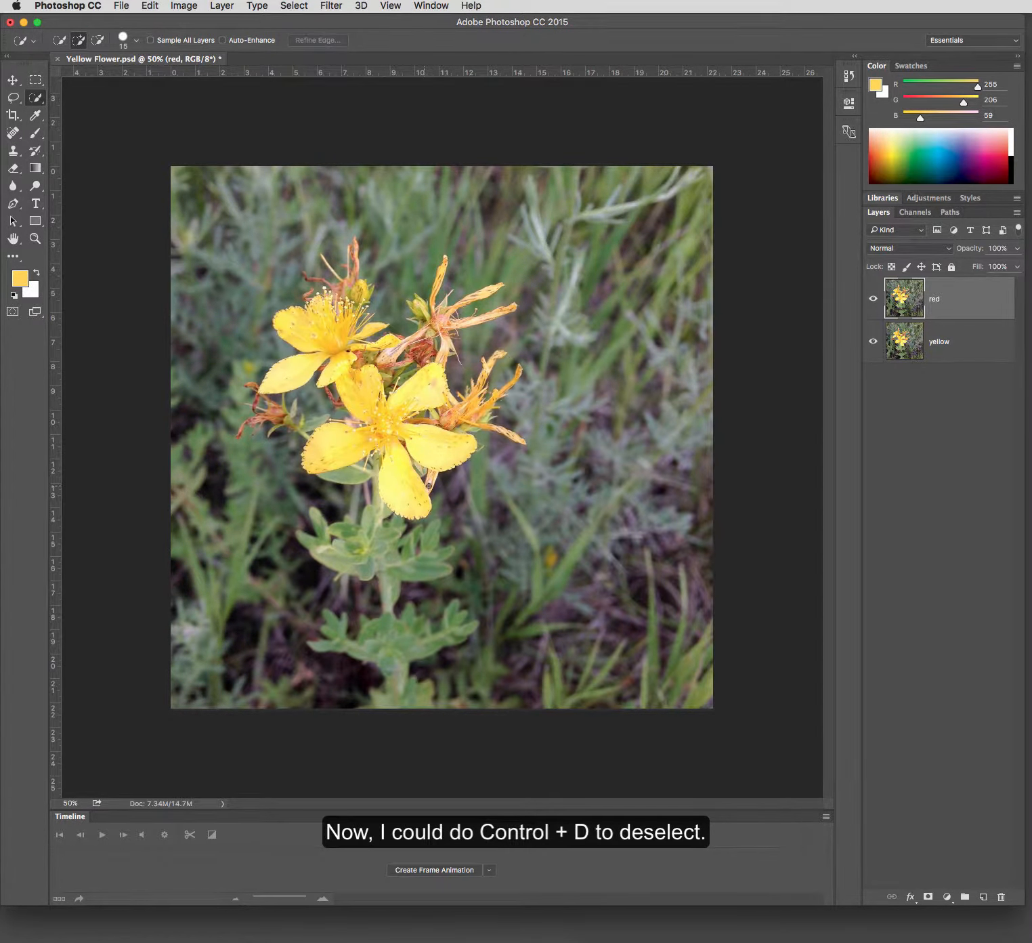
- Compare the Red, Green and Blue channels, and quick-select both flowers and the upper wilted bloom in the Red channel
left_click(922, 215)
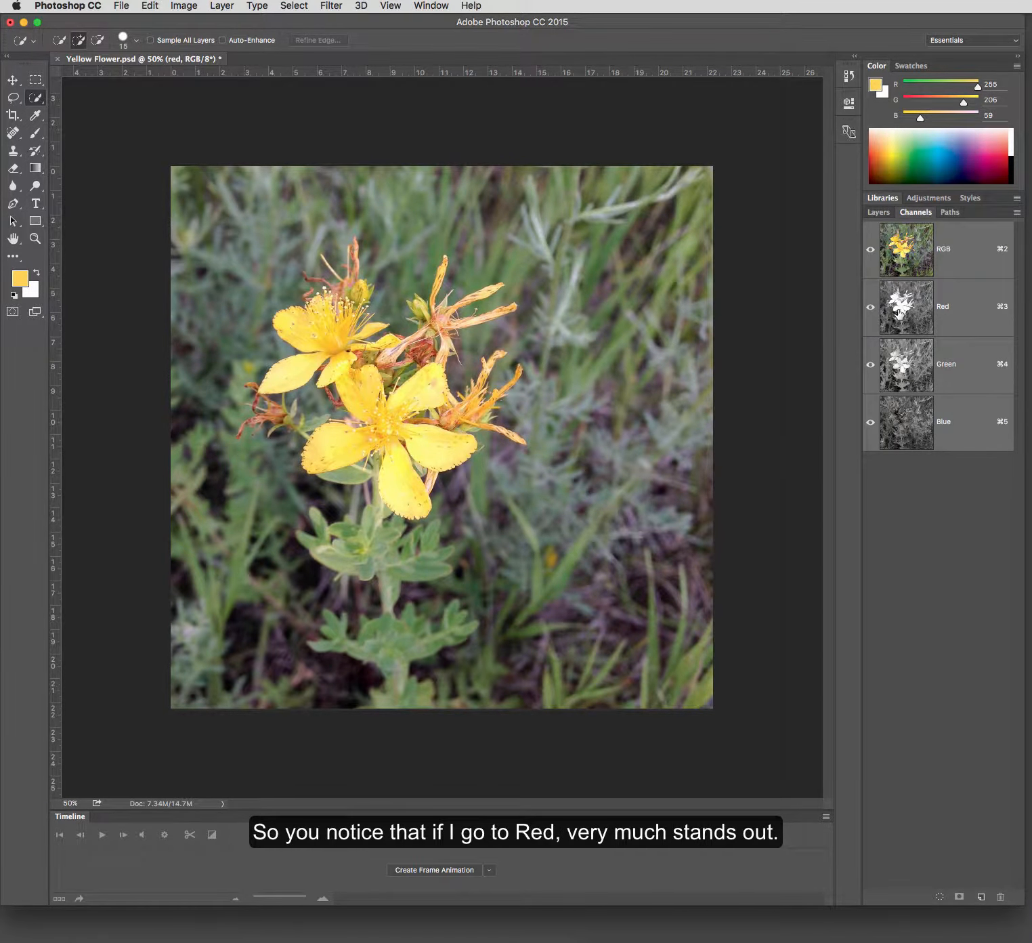
left_click(930, 308)
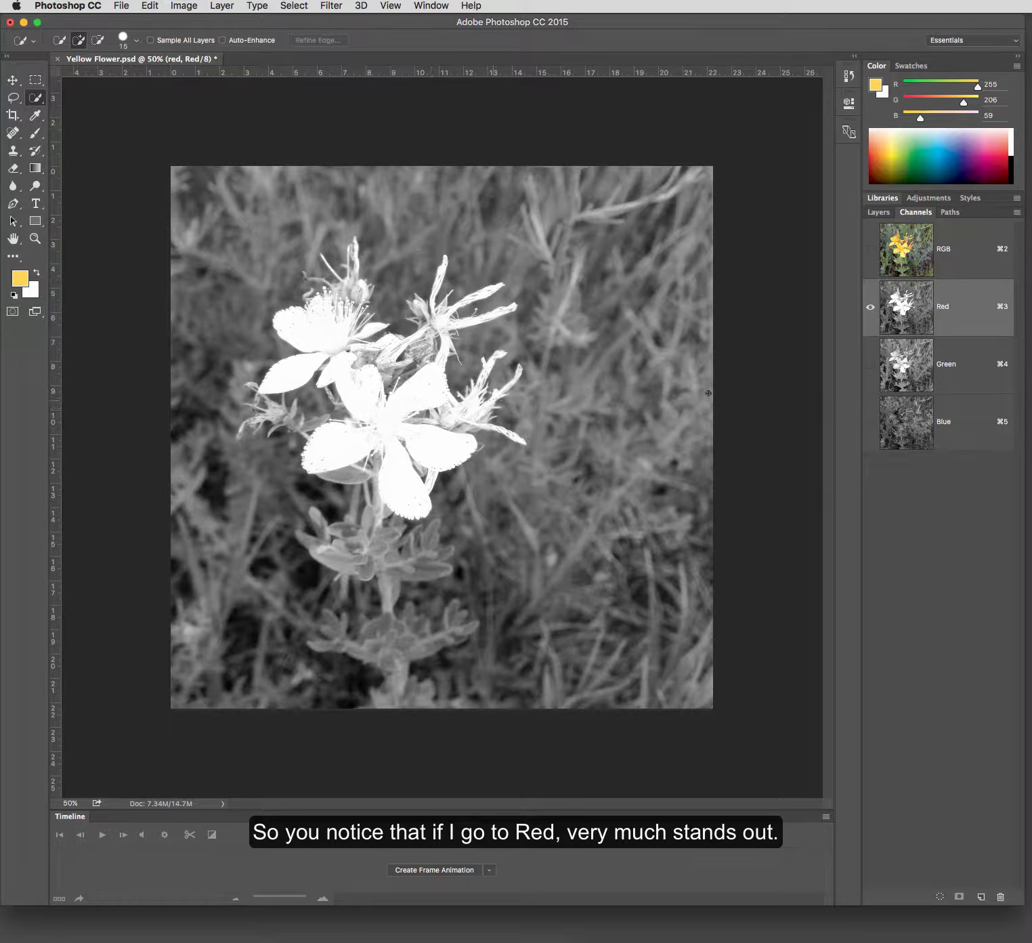
left_click(946, 378)
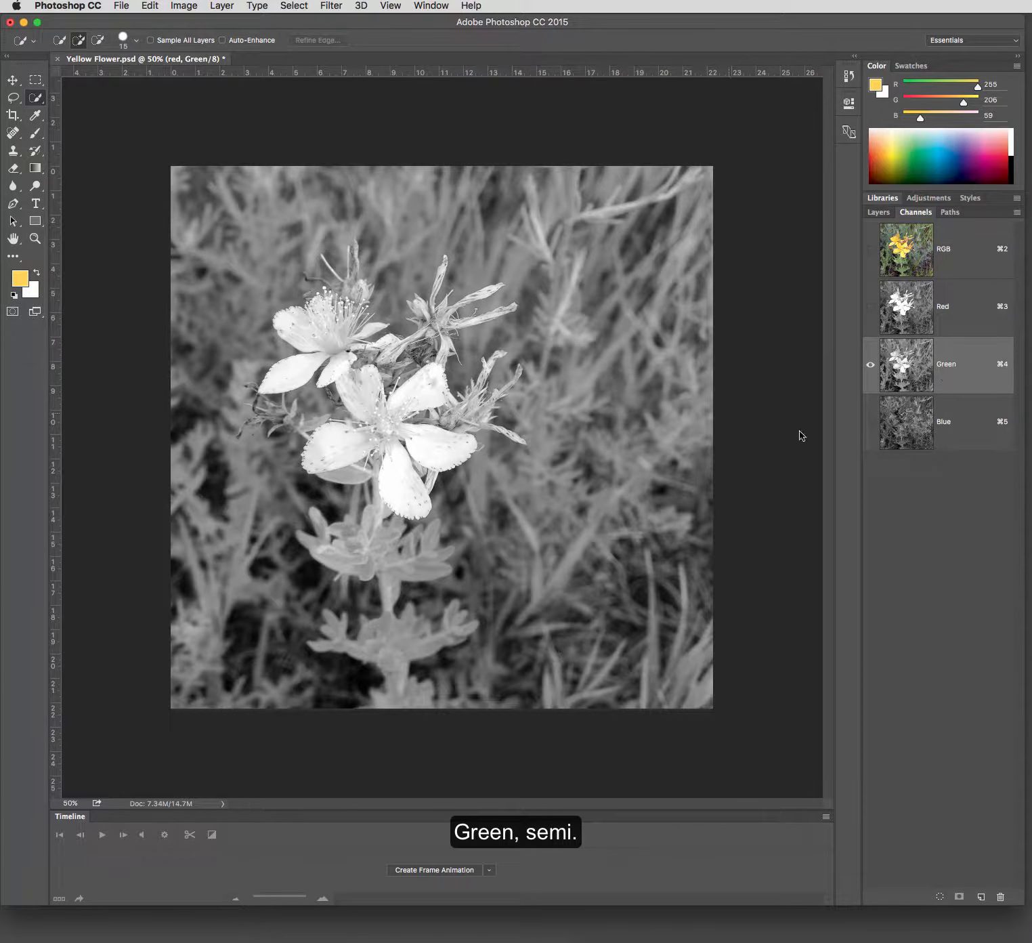
left_click(948, 424)
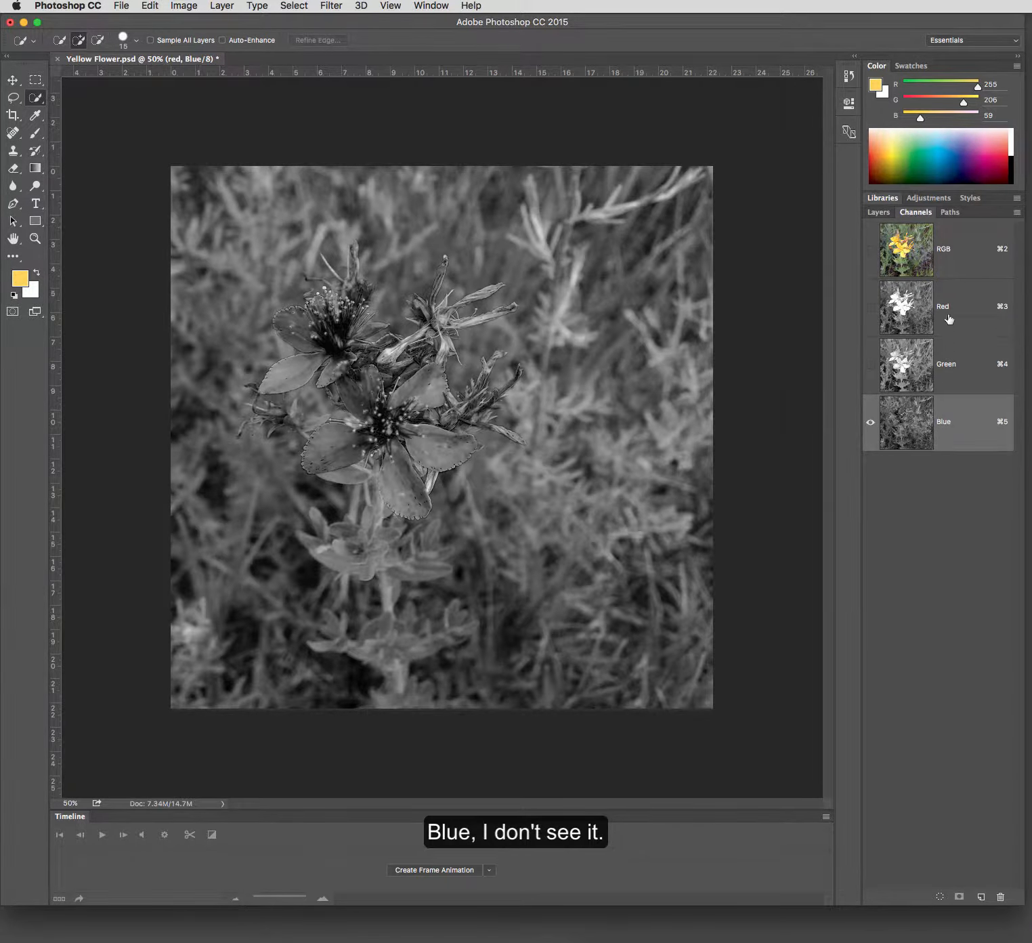
left_click(948, 317)
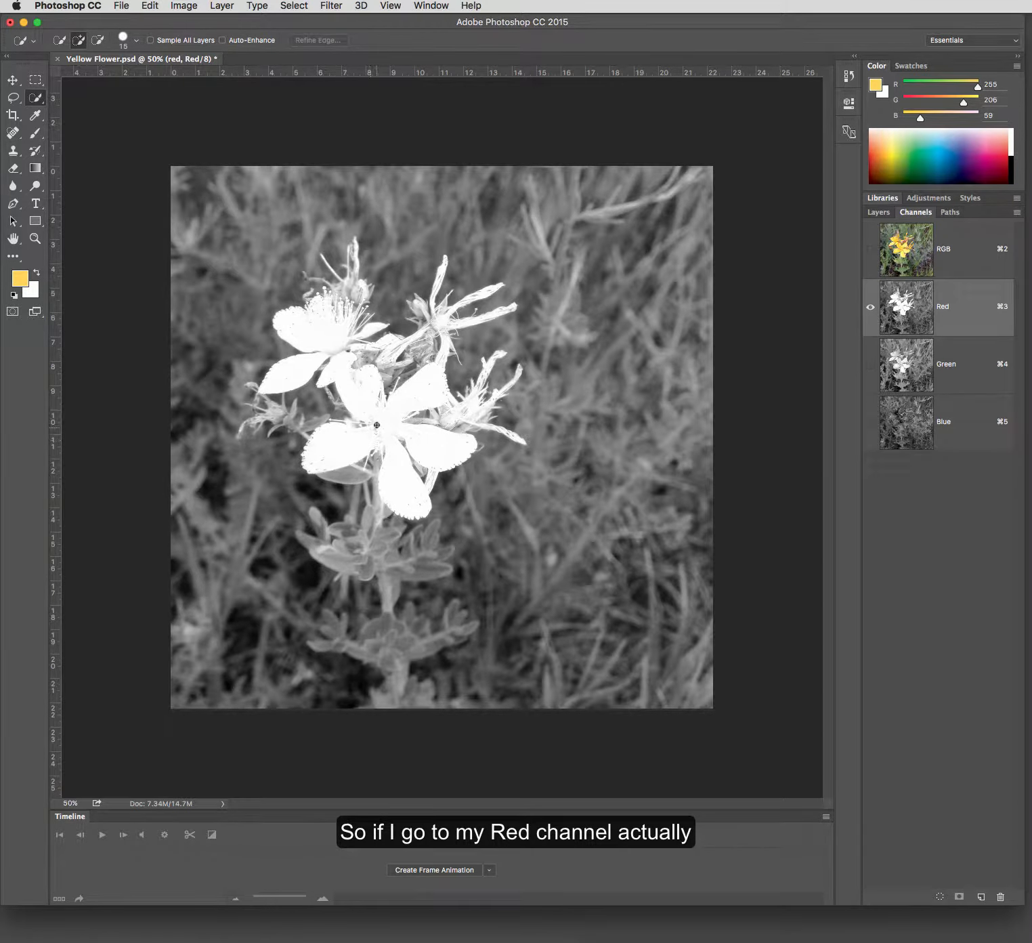
mouse_move(383, 418)
left_mouse_down()
mouse_move(405, 406)
mouse_move(373, 395)
mouse_move(321, 337)
mouse_move(308, 362)
left_mouse_up()
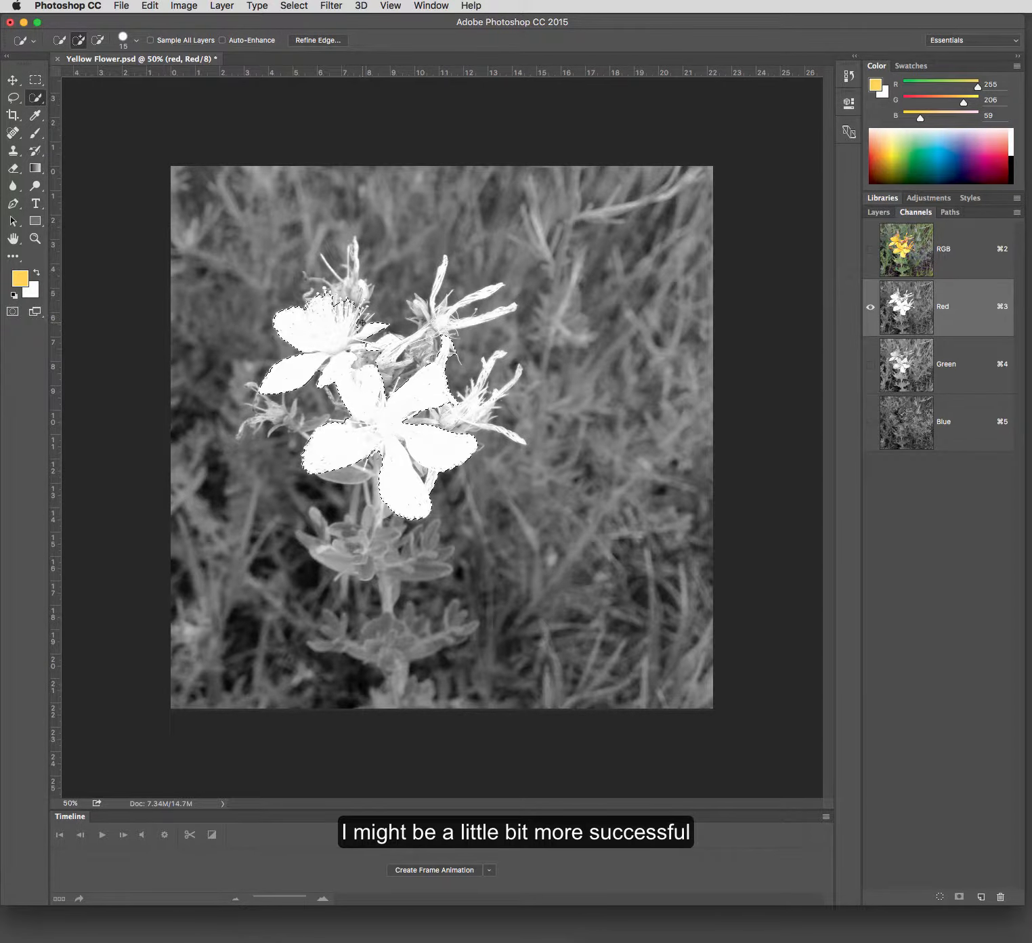
left_click(441, 318)
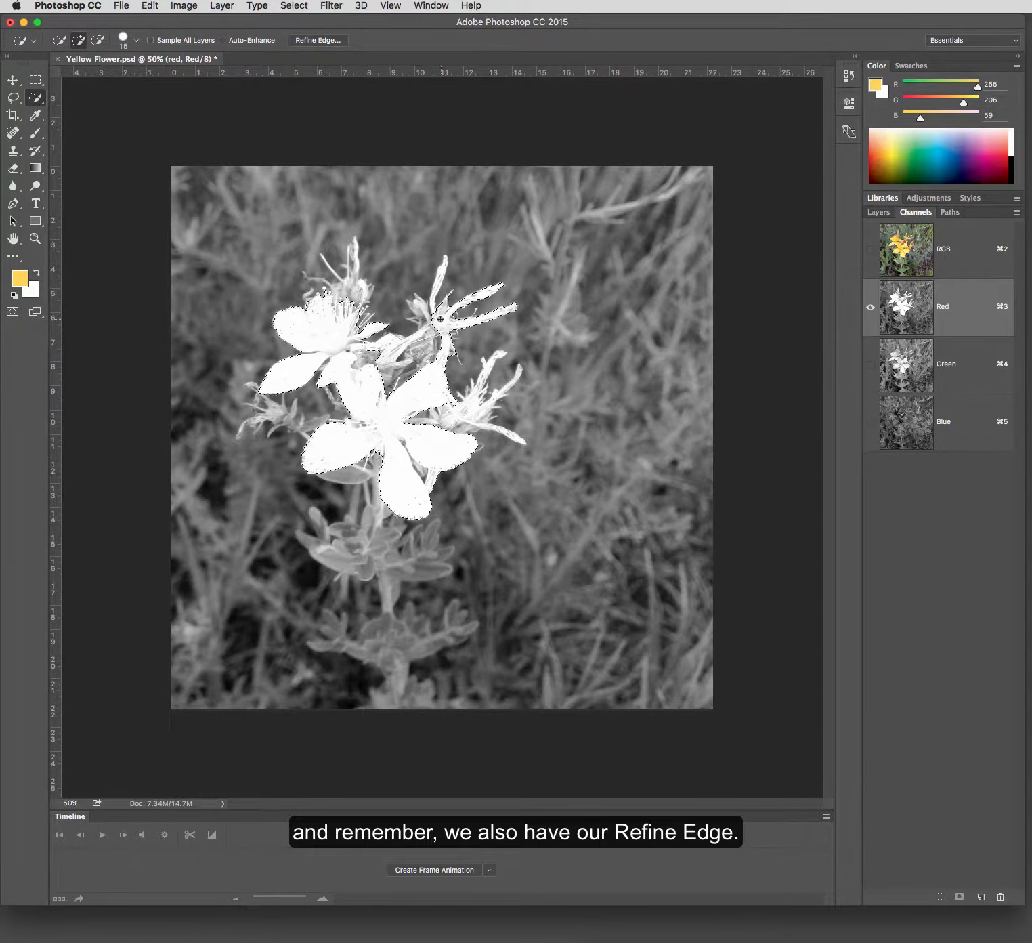
- Refine the flower selection's edge with Smart Radius, Radius 6.5 px, Smooth 5, Feather 2.4 px, Contrast 8%, Shift Edge +4% and output to Selection
left_click(315, 40)
left_click_drag(440, 149, 652, 175)
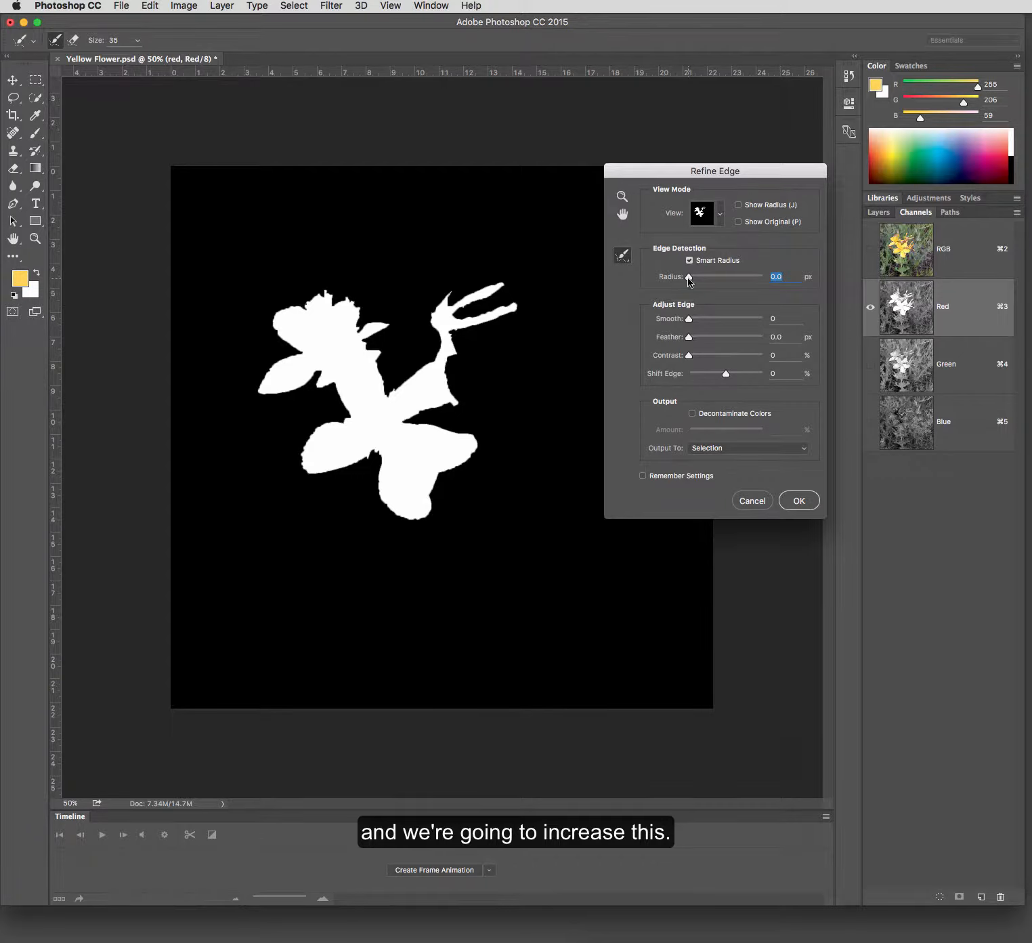
left_click_drag(692, 279, 713, 279)
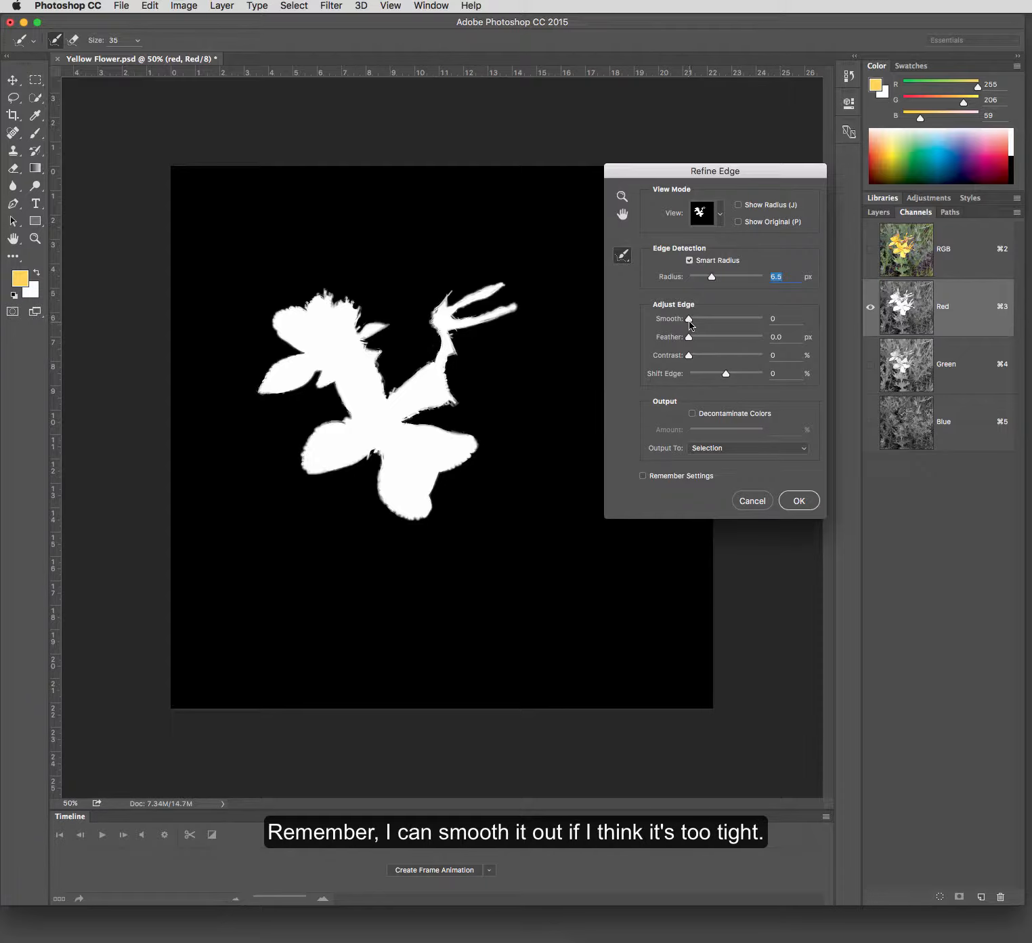
left_click_drag(690, 321, 728, 378)
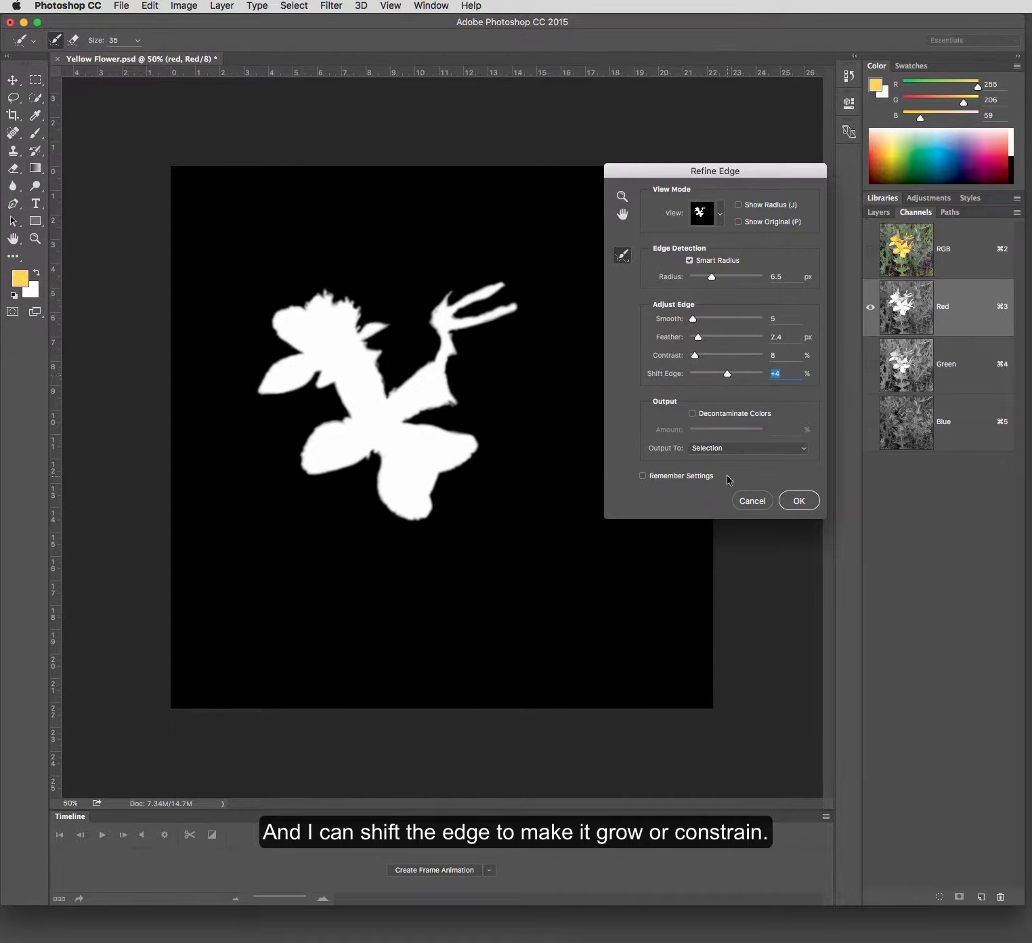
left_click(743, 451)
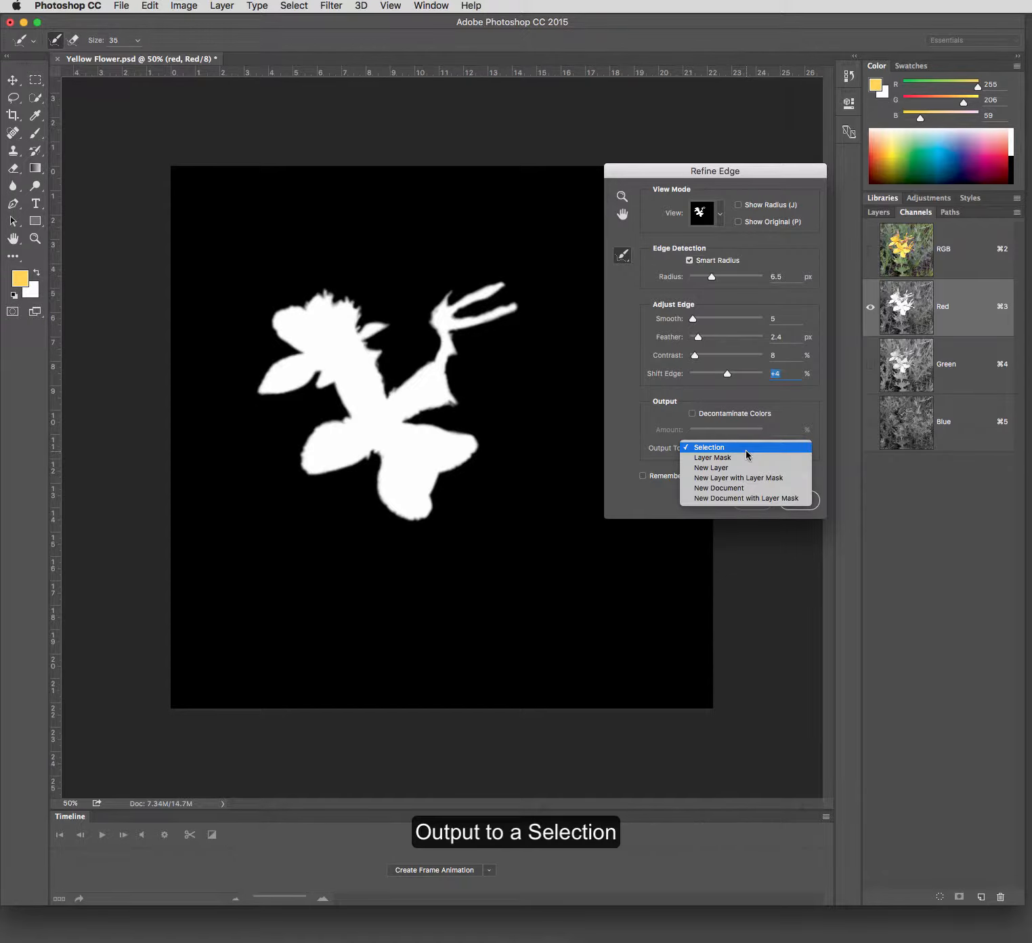
left_click(747, 454)
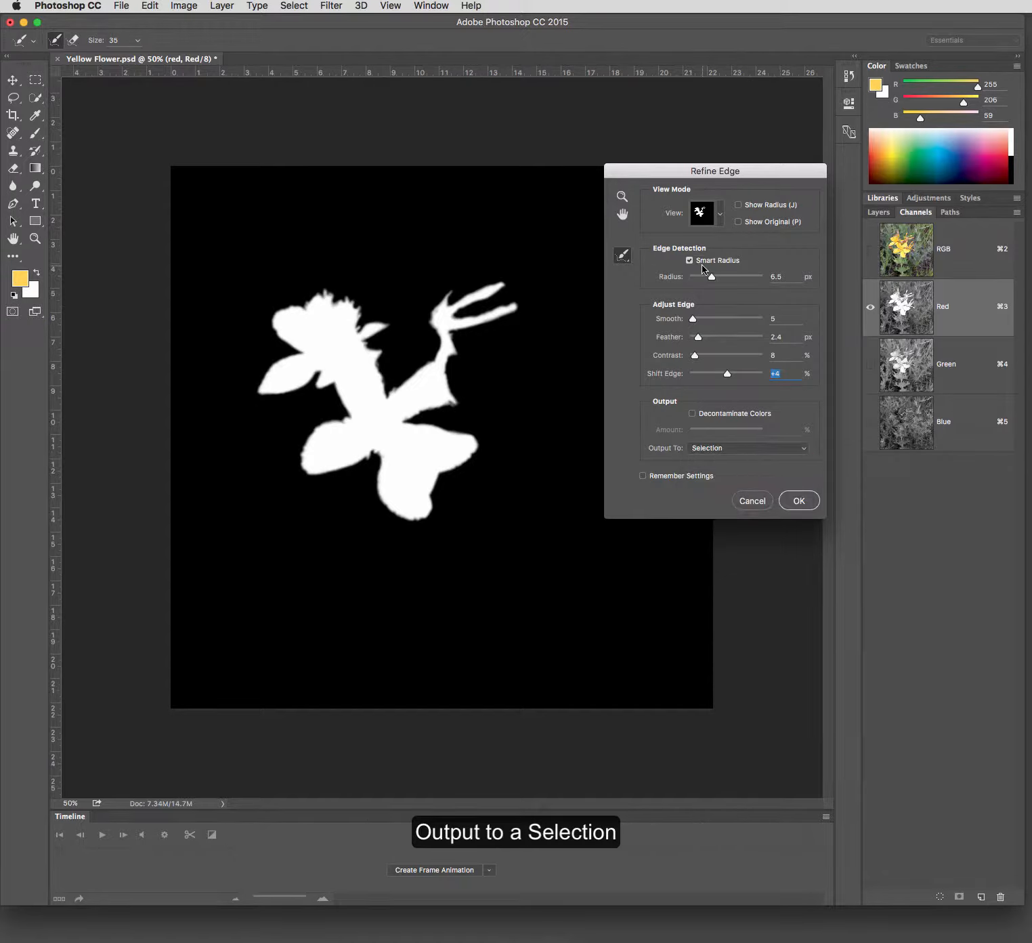
- Preview the refined selection as an Overlay and raise the edge detection Radius to 17.5 px
left_click(722, 217)
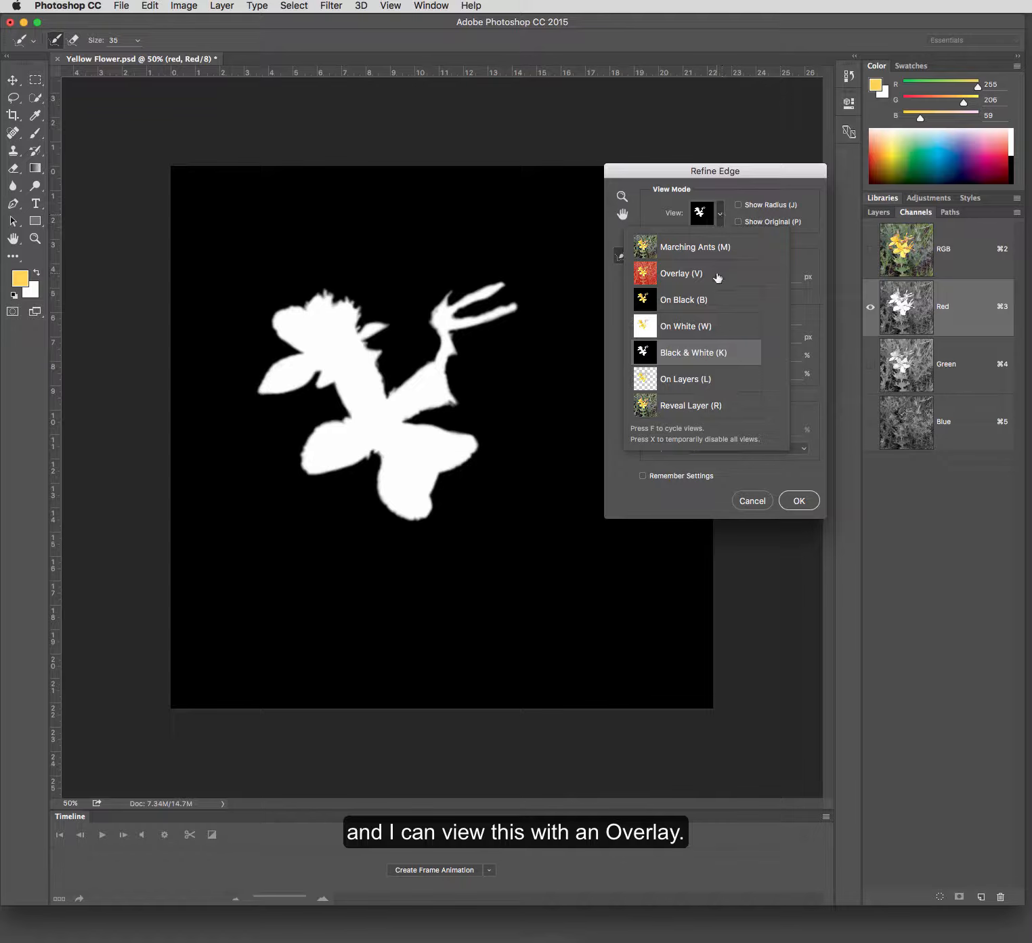
left_click(724, 218)
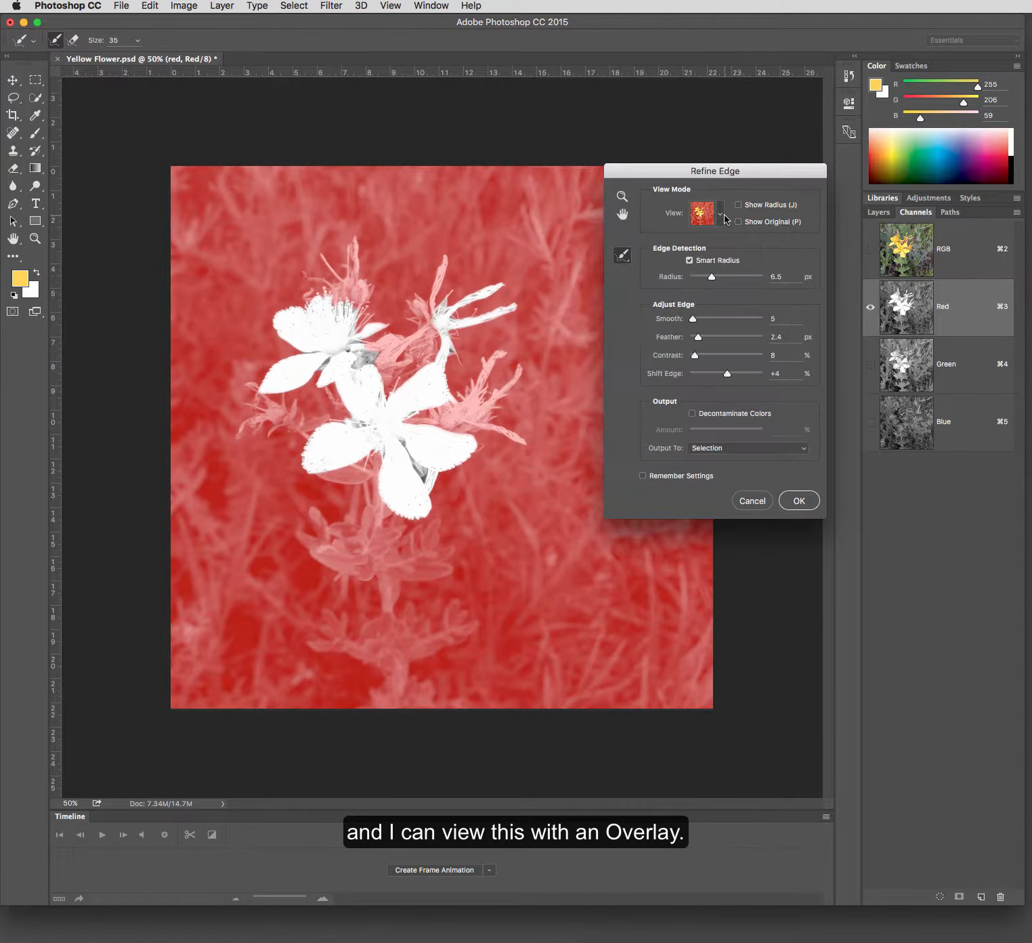
left_click(719, 218)
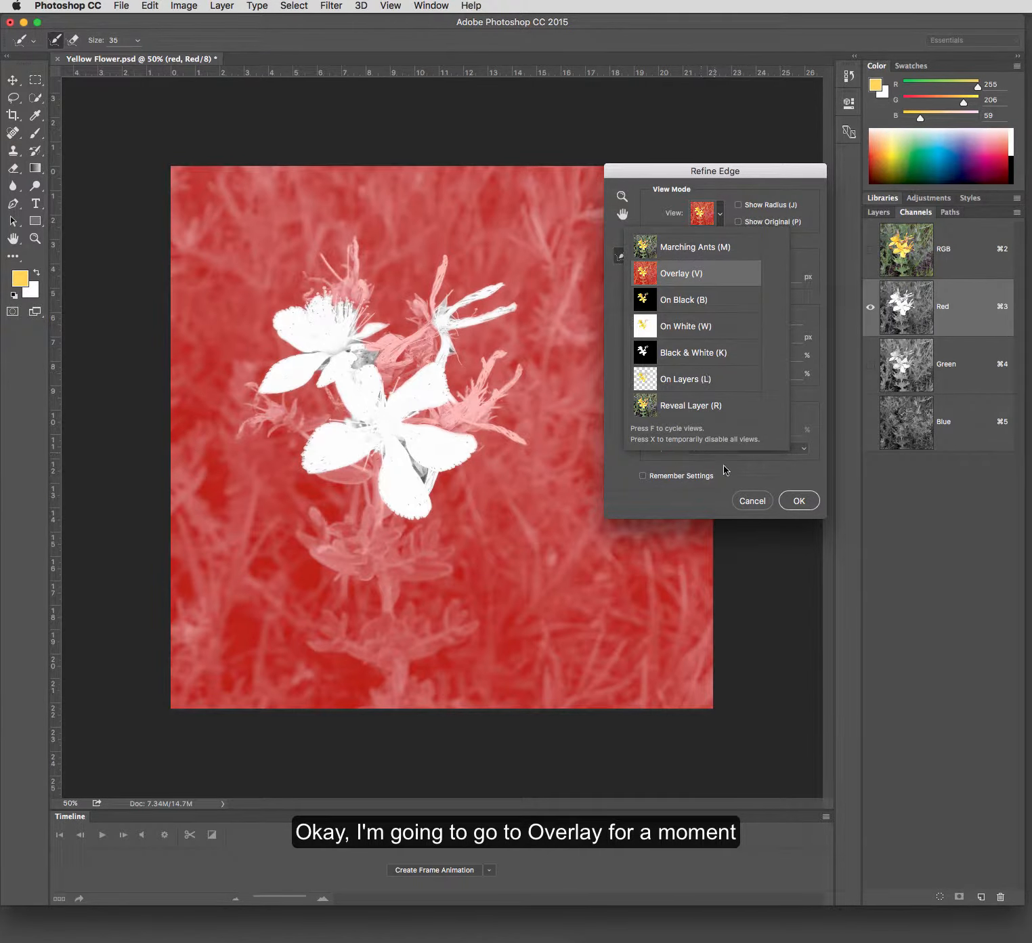
left_click(824, 246)
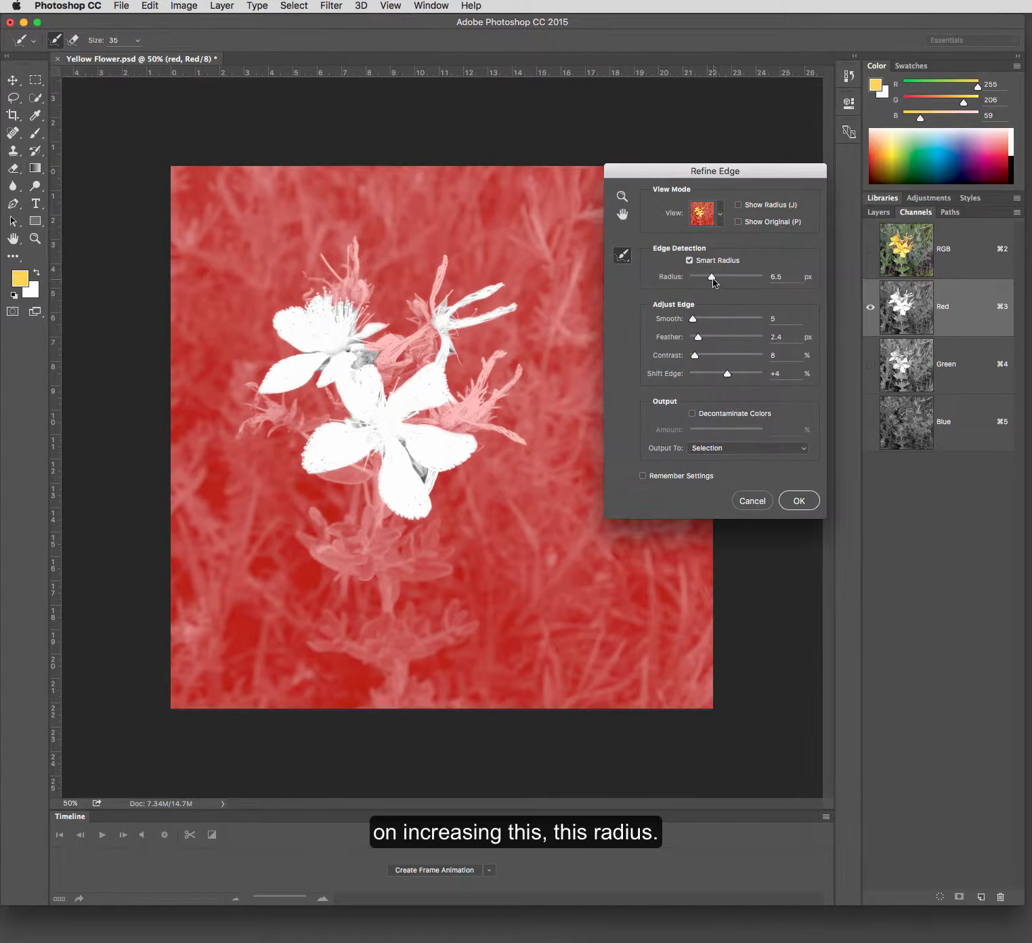
left_click_drag(713, 281, 723, 280)
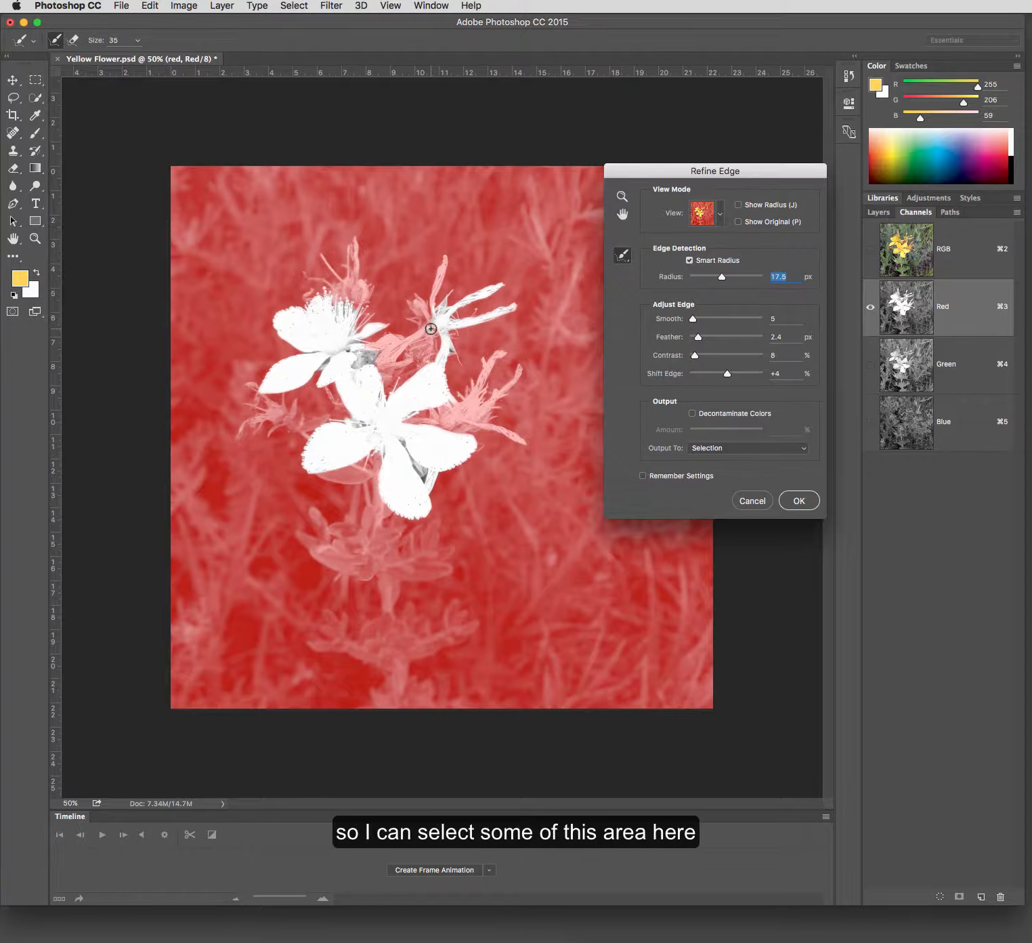
- Brush the edge refinement over the wilted blooms, the stems between the flowers and the petal edges, and apply it to the selection
mouse_move(411, 338)
left_mouse_down()
mouse_move(373, 368)
mouse_move(374, 354)
mouse_move(397, 341)
mouse_move(363, 351)
mouse_move(422, 328)
mouse_move(414, 302)
mouse_move(428, 304)
mouse_move(447, 258)
mouse_move(434, 339)
left_mouse_up()
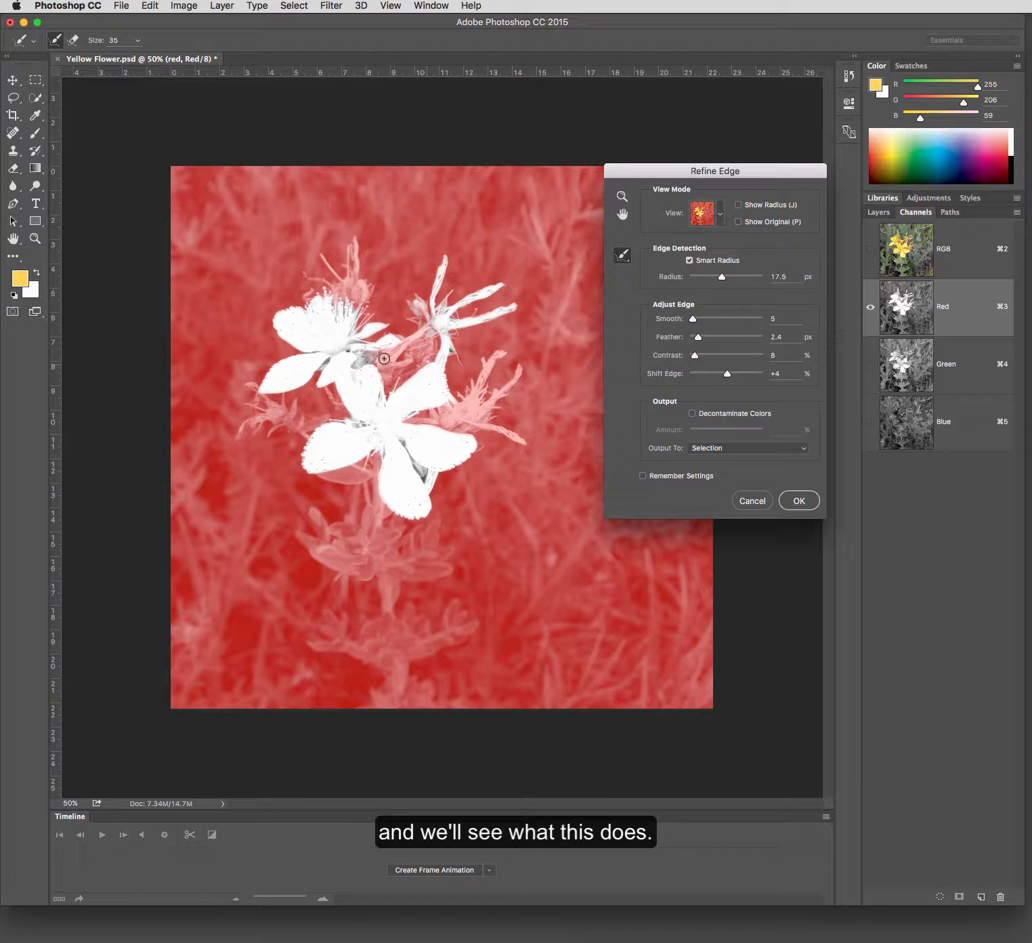
mouse_move(356, 329)
left_mouse_down()
mouse_move(366, 316)
mouse_move(355, 299)
mouse_move(306, 297)
mouse_move(300, 310)
left_mouse_up()
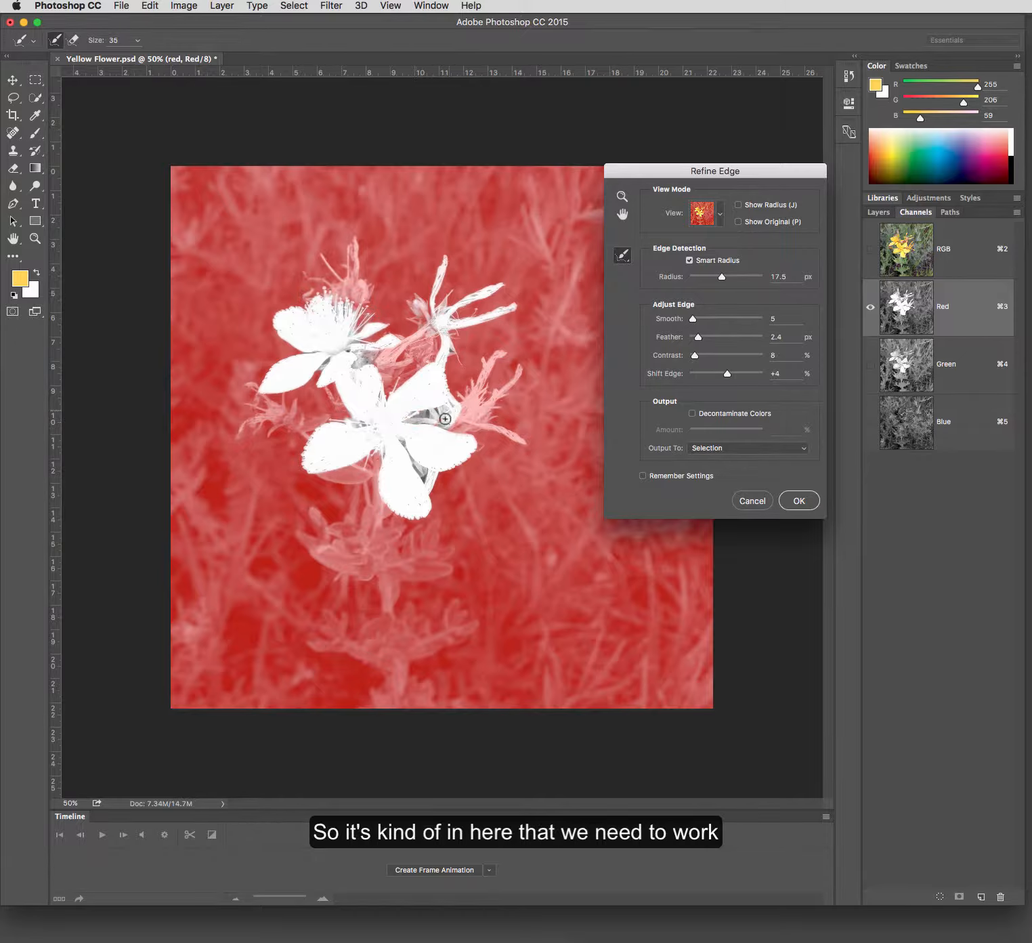
mouse_move(436, 426)
left_mouse_down()
mouse_move(491, 427)
mouse_move(523, 441)
mouse_move(501, 432)
mouse_move(493, 408)
mouse_move(521, 371)
mouse_move(485, 396)
mouse_move(502, 354)
mouse_move(461, 395)
mouse_move(481, 418)
left_mouse_up()
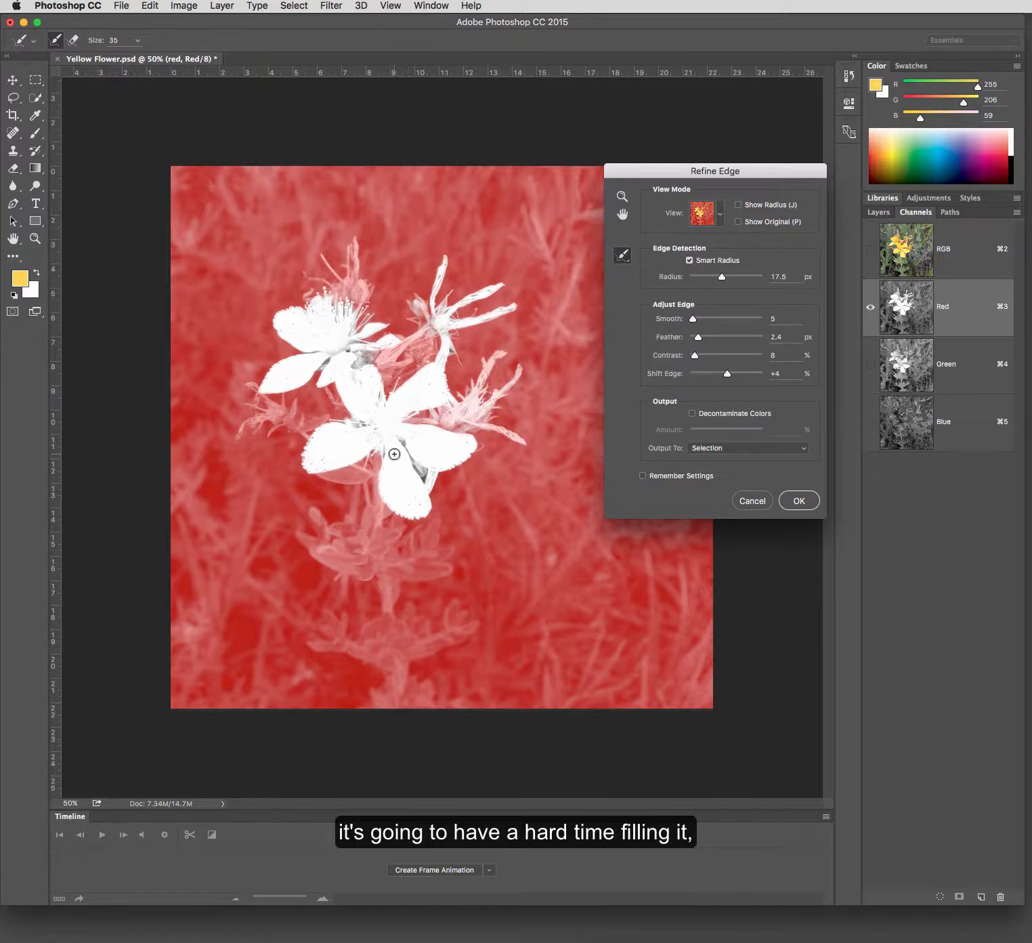
mouse_move(427, 340)
left_mouse_down()
mouse_move(399, 379)
mouse_move(441, 343)
mouse_move(441, 331)
mouse_move(426, 343)
mouse_move(421, 306)
mouse_move(393, 355)
left_mouse_up()
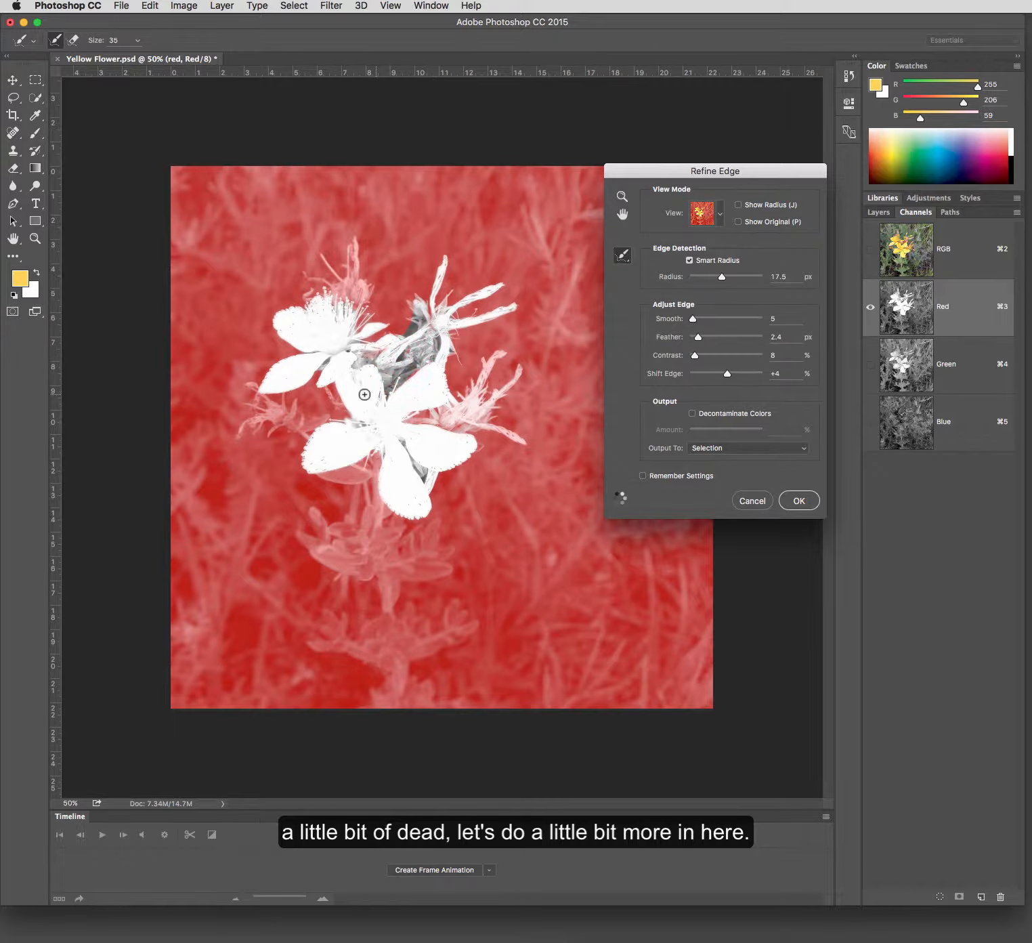
left_click_drag(394, 393, 417, 369)
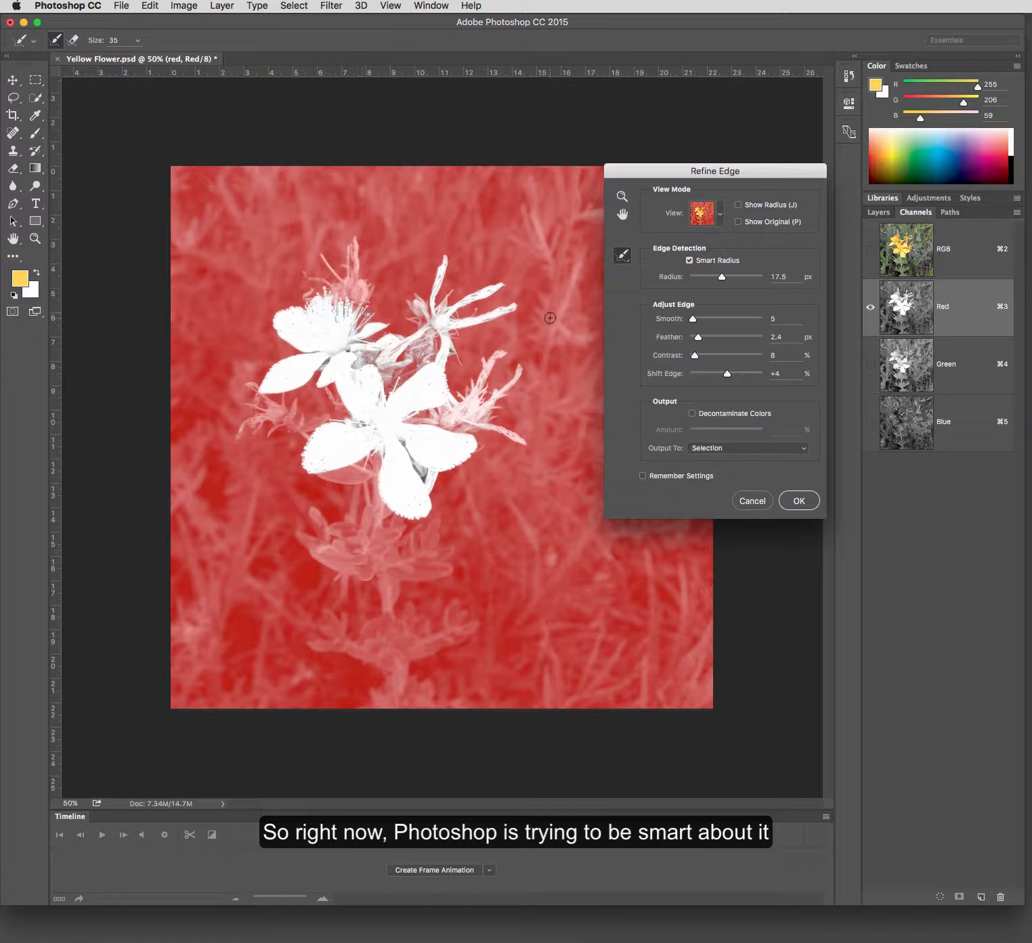
left_click_drag(493, 398, 528, 367)
left_click(798, 501)
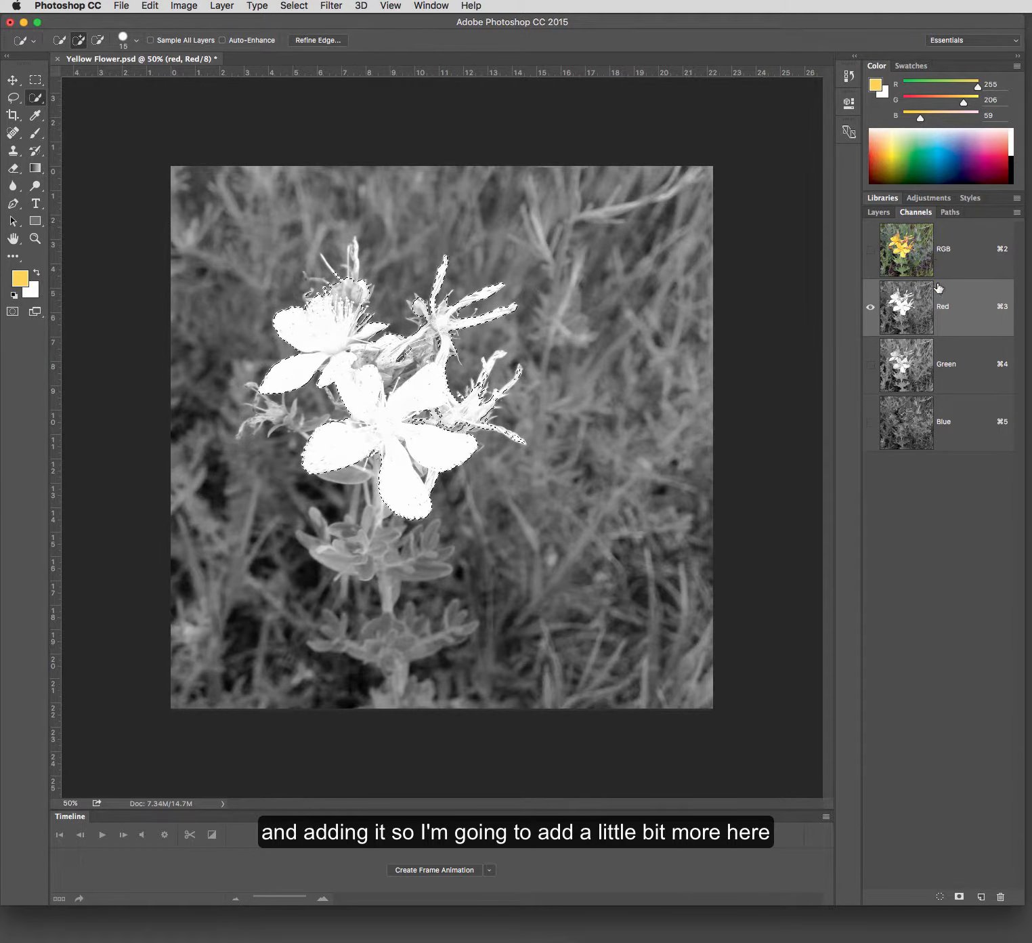
- Show the RGB composite and quick-select a little more of the wilted bloom beside the lower flower
left_click(949, 249)
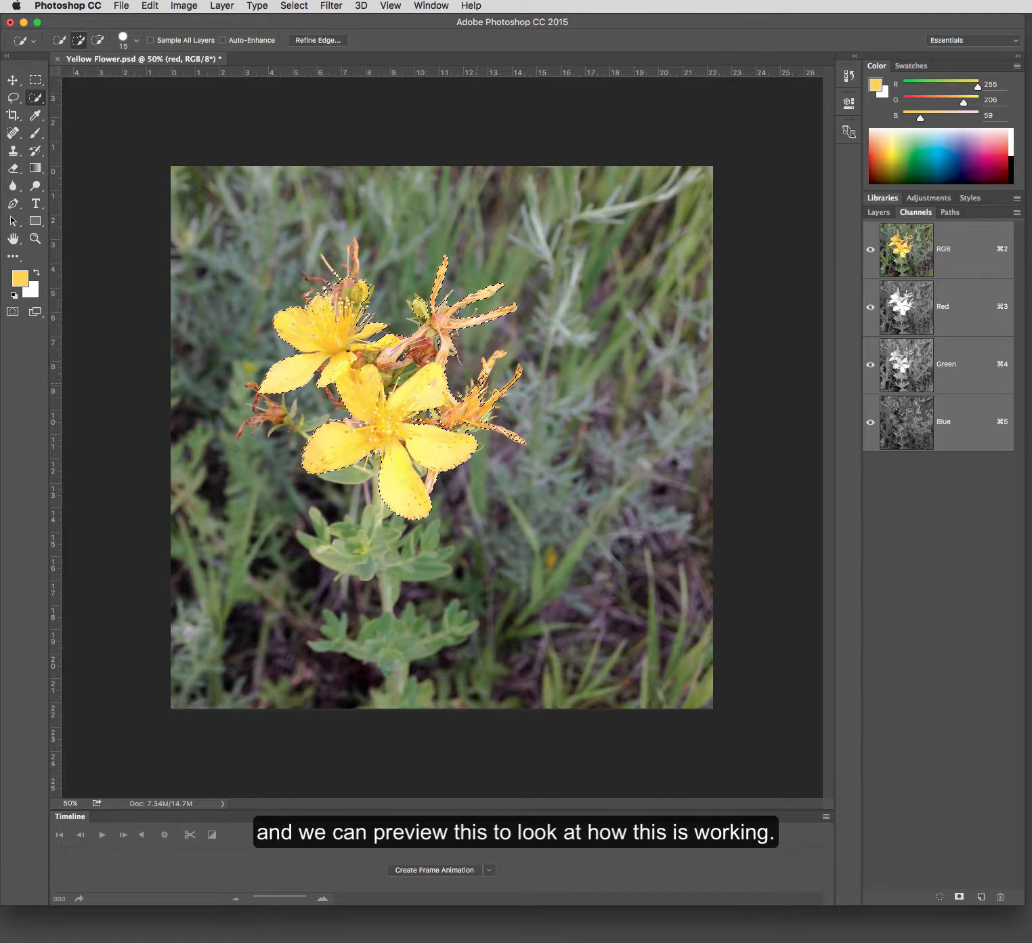
left_click_drag(483, 375, 486, 370)
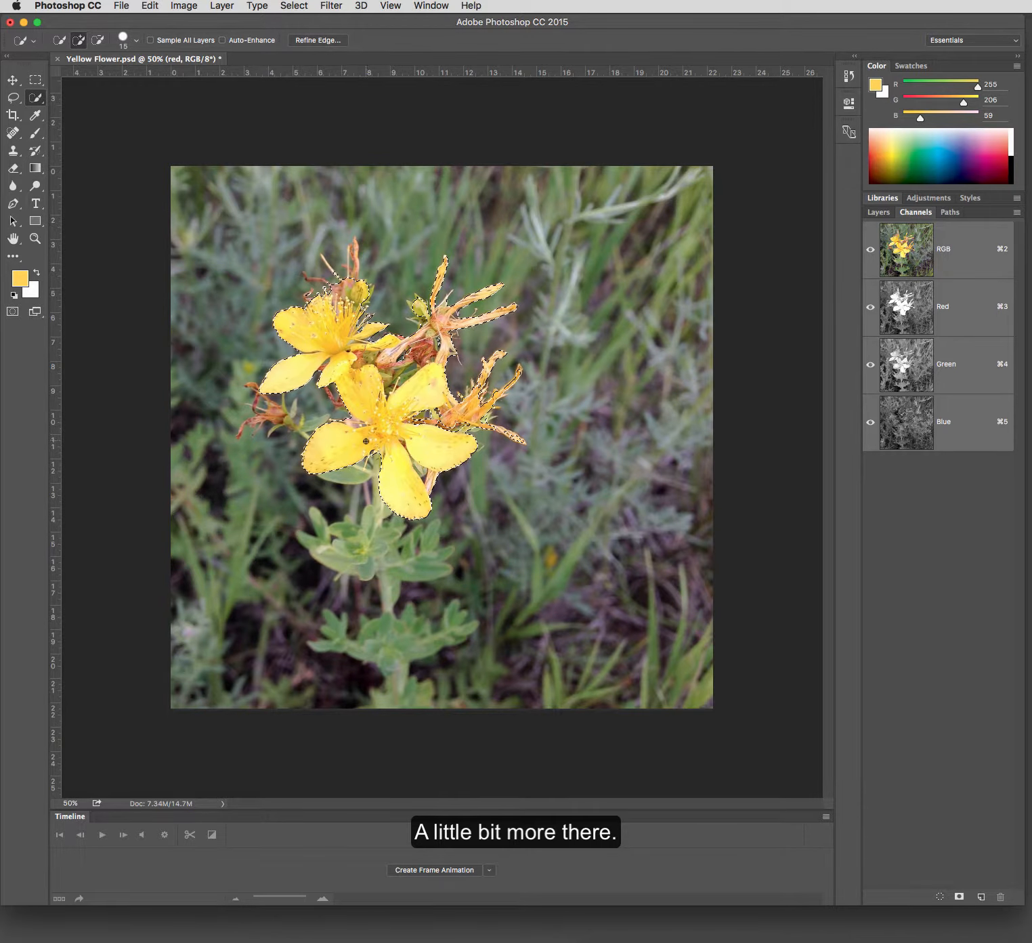
- Refine the selection edge again in the Red channel around the upper bud's thin tips and the lower flower's petals, and return to the RGB composite
left_click(954, 330)
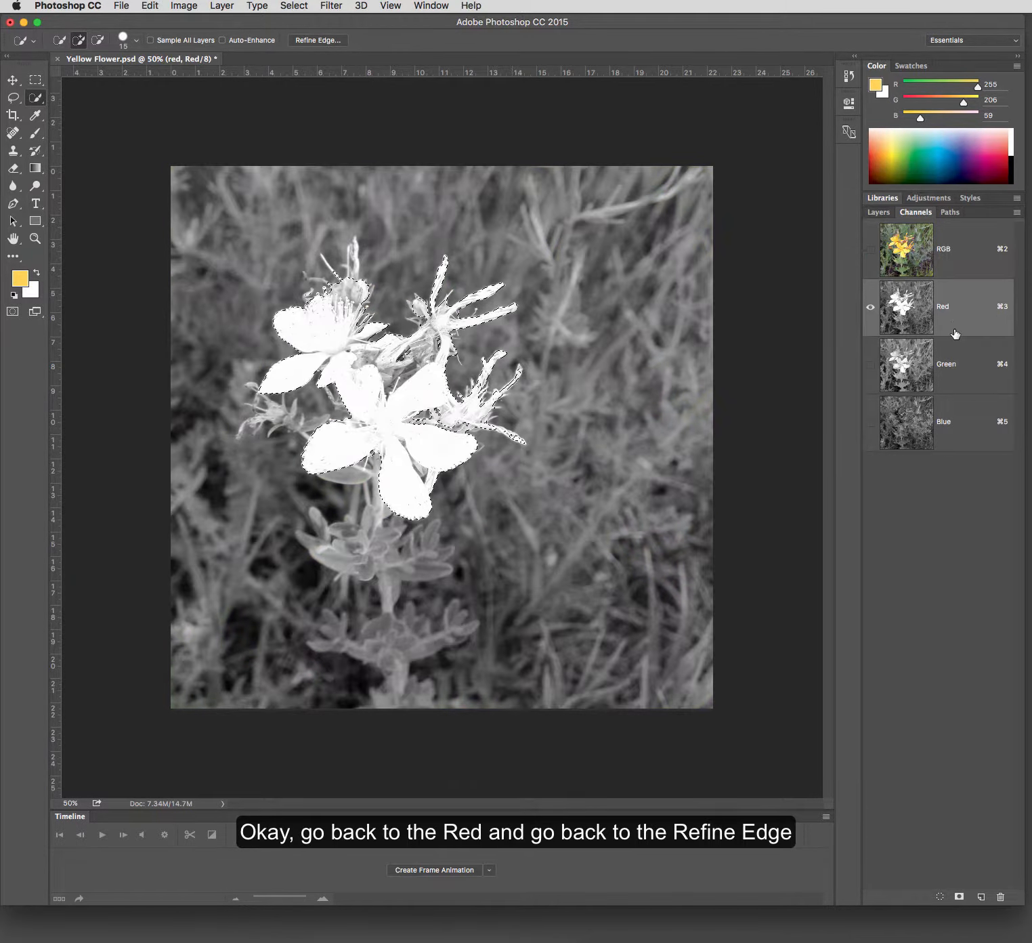
left_click(334, 42)
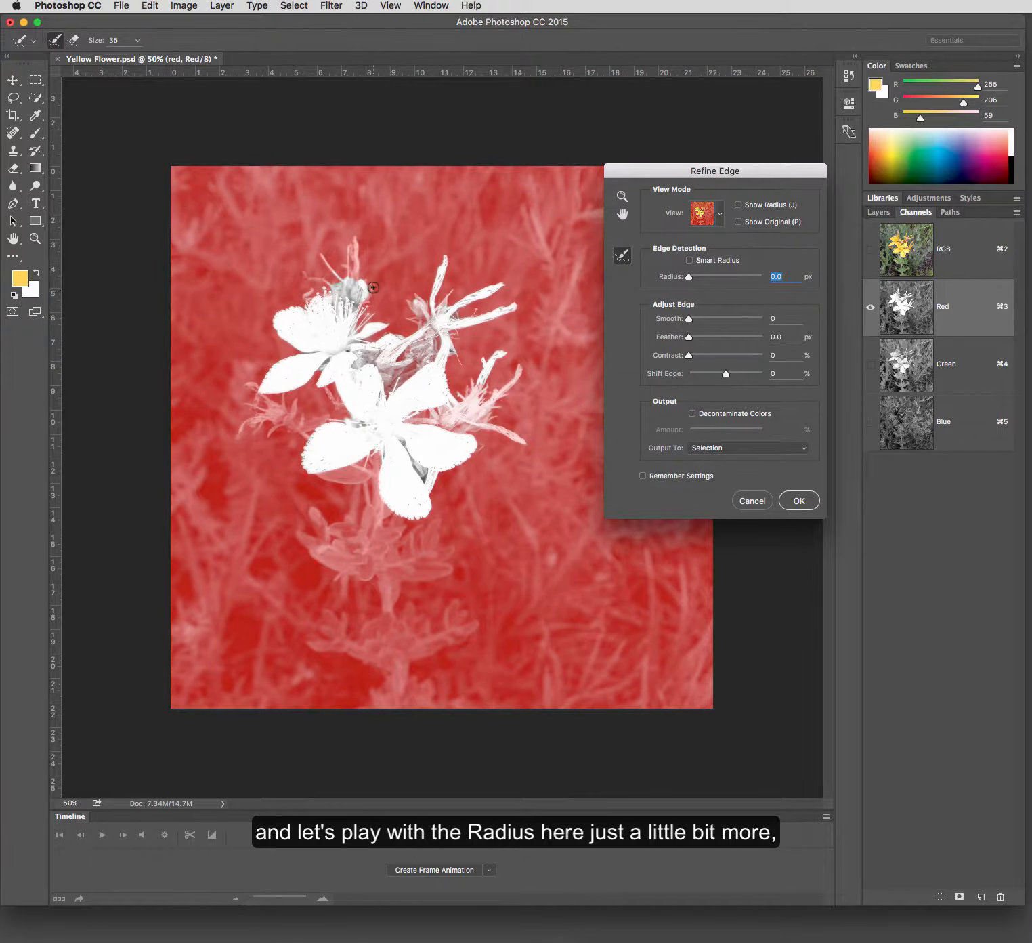
mouse_move(326, 257)
left_mouse_down()
mouse_move(340, 282)
mouse_move(329, 293)
mouse_move(303, 275)
mouse_move(328, 292)
mouse_move(358, 286)
mouse_move(356, 247)
left_mouse_up()
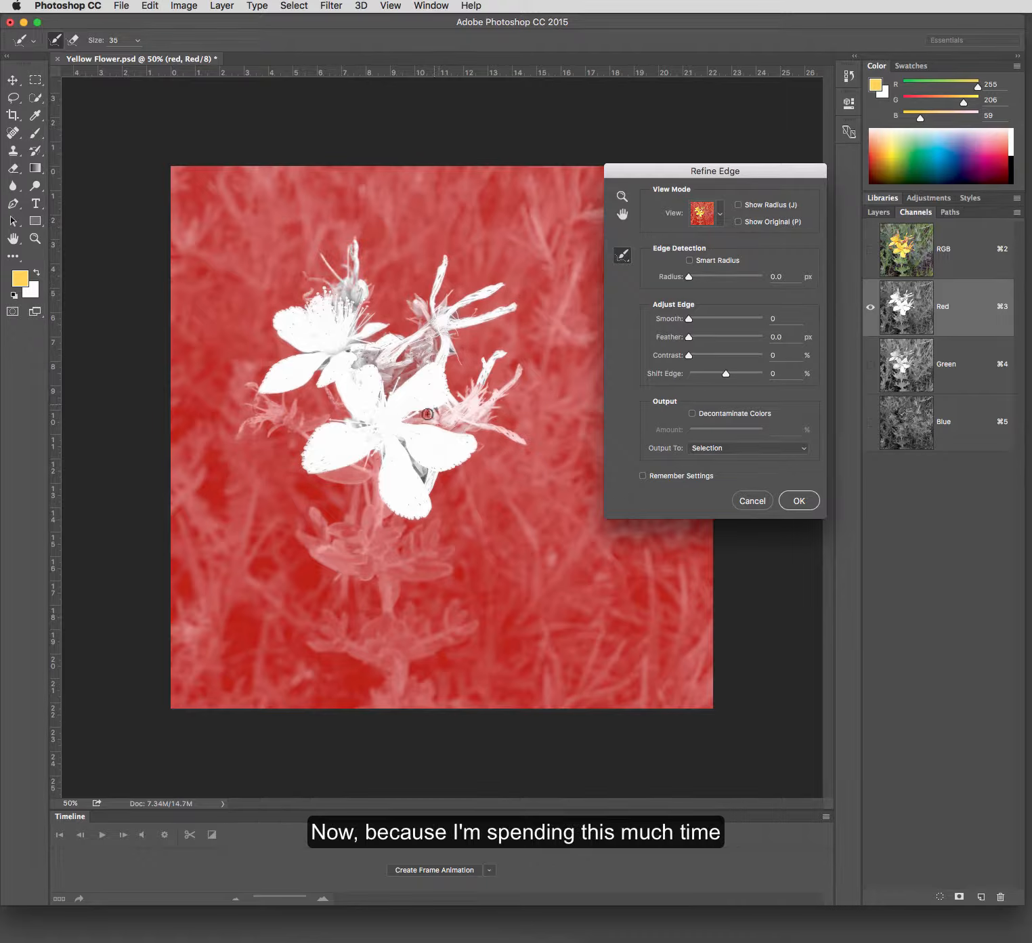
mouse_move(412, 421)
left_mouse_down()
mouse_move(478, 385)
mouse_move(465, 392)
mouse_move(494, 399)
mouse_move(523, 372)
mouse_move(483, 406)
mouse_move(498, 404)
mouse_move(482, 423)
mouse_move(523, 439)
mouse_move(490, 430)
mouse_move(413, 455)
mouse_move(380, 452)
mouse_move(378, 493)
left_mouse_up()
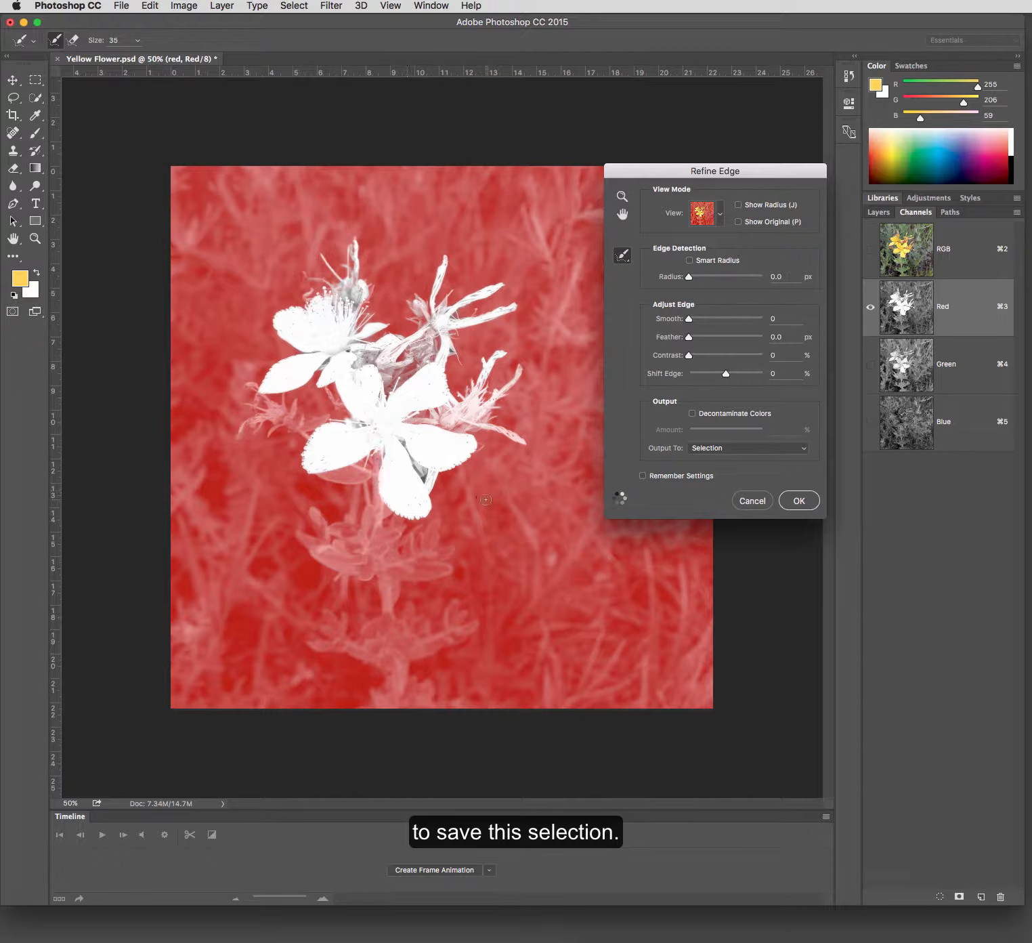
left_click(796, 500)
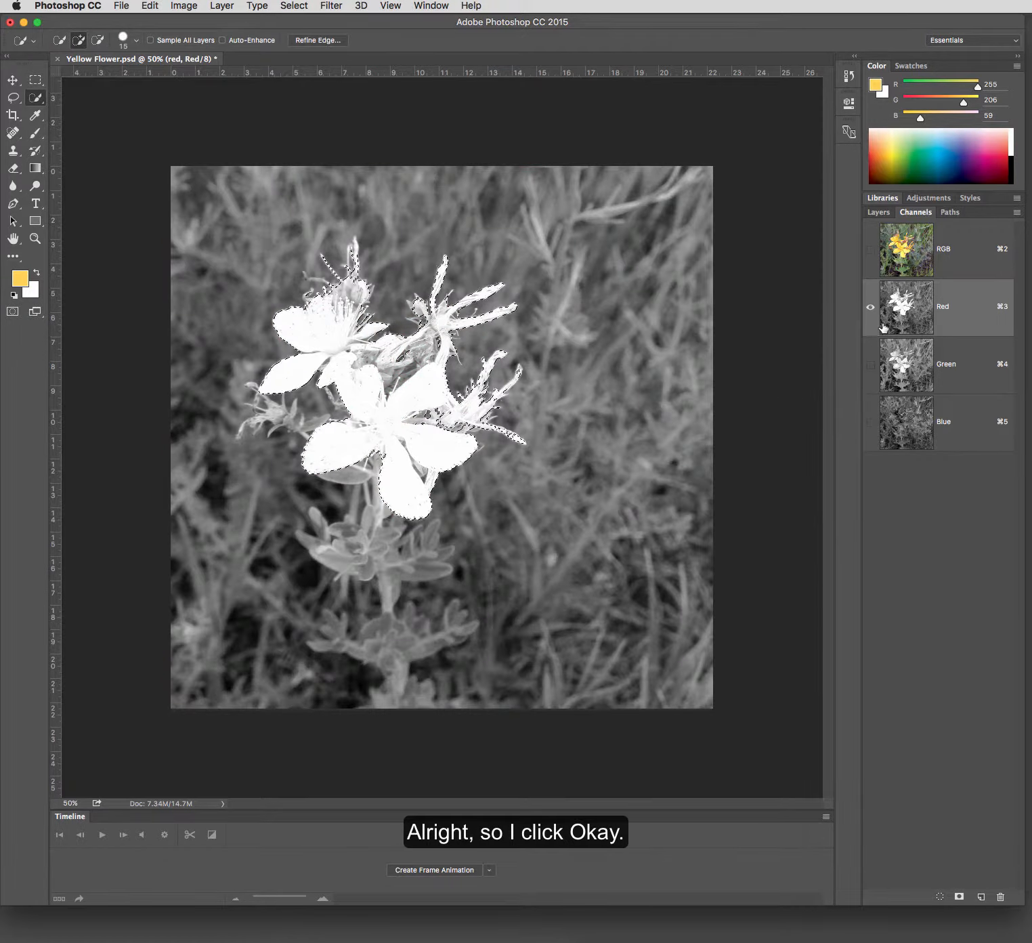
left_click(950, 255)
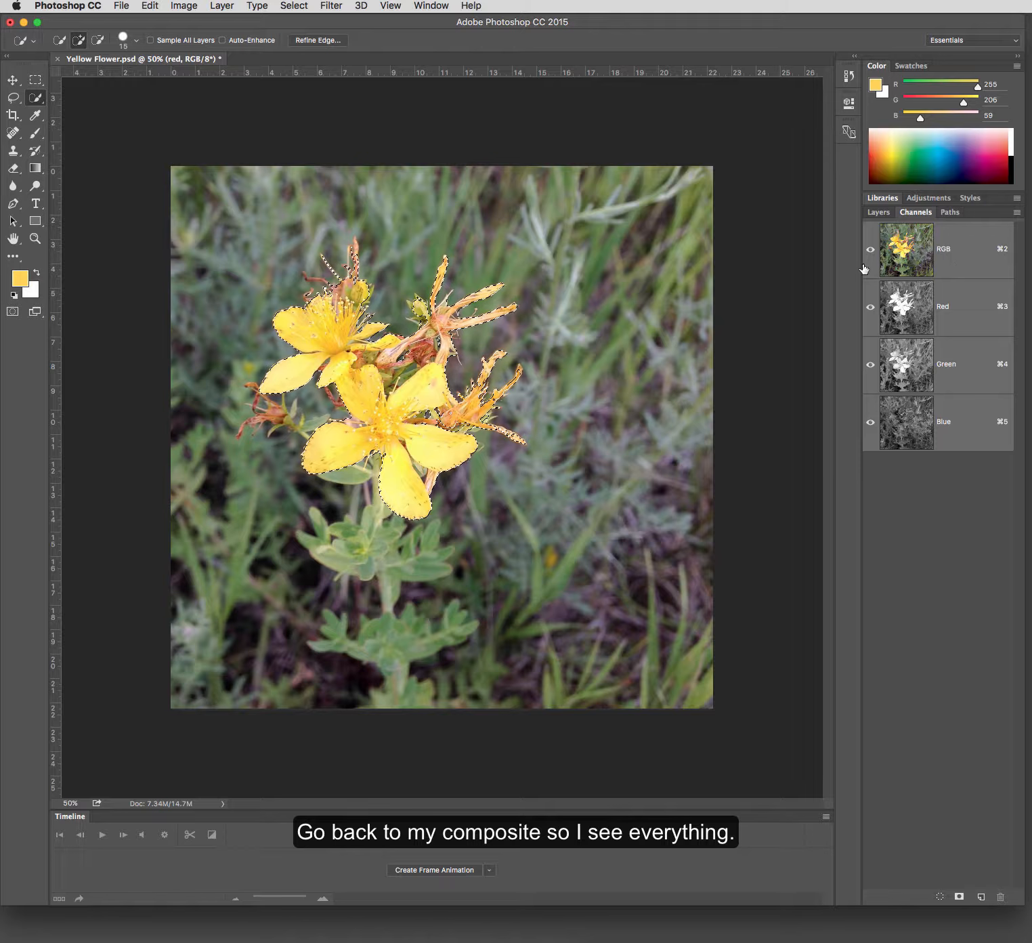
- Create a new empty alpha channel and return to the RGB composite
left_click(288, 8)
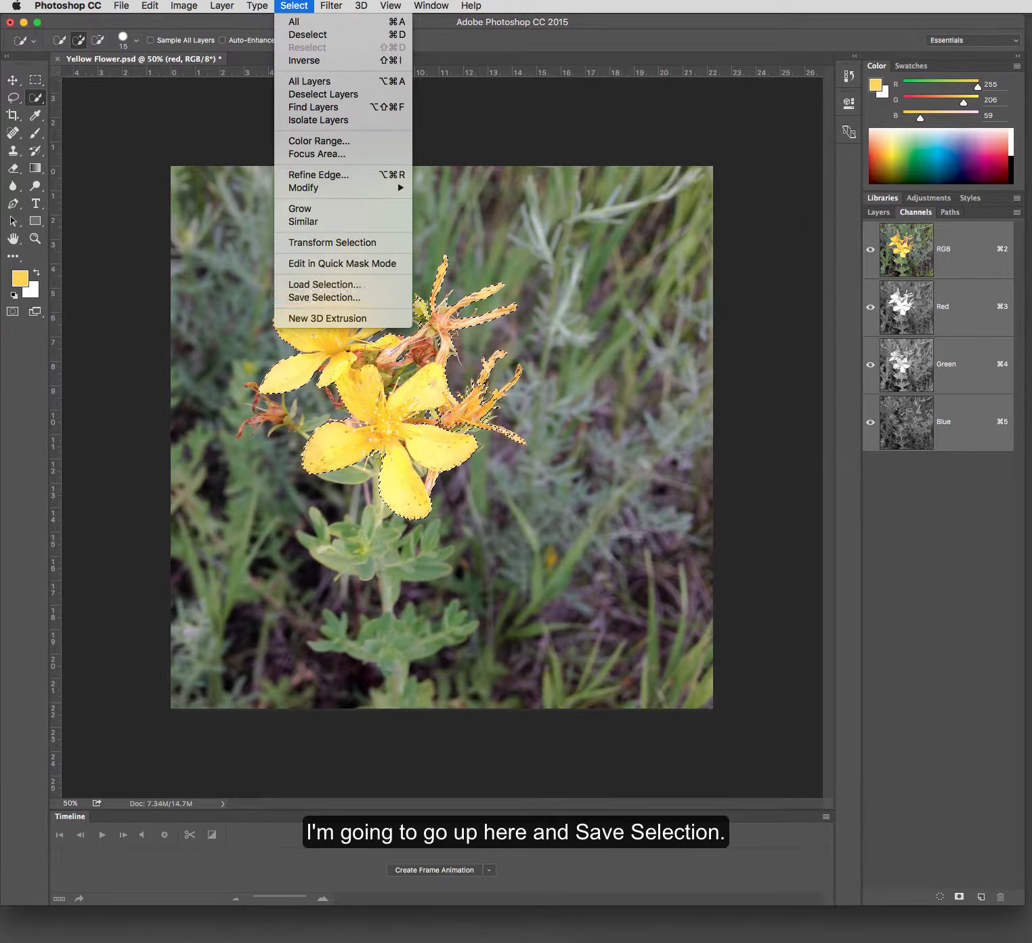
left_click(960, 800)
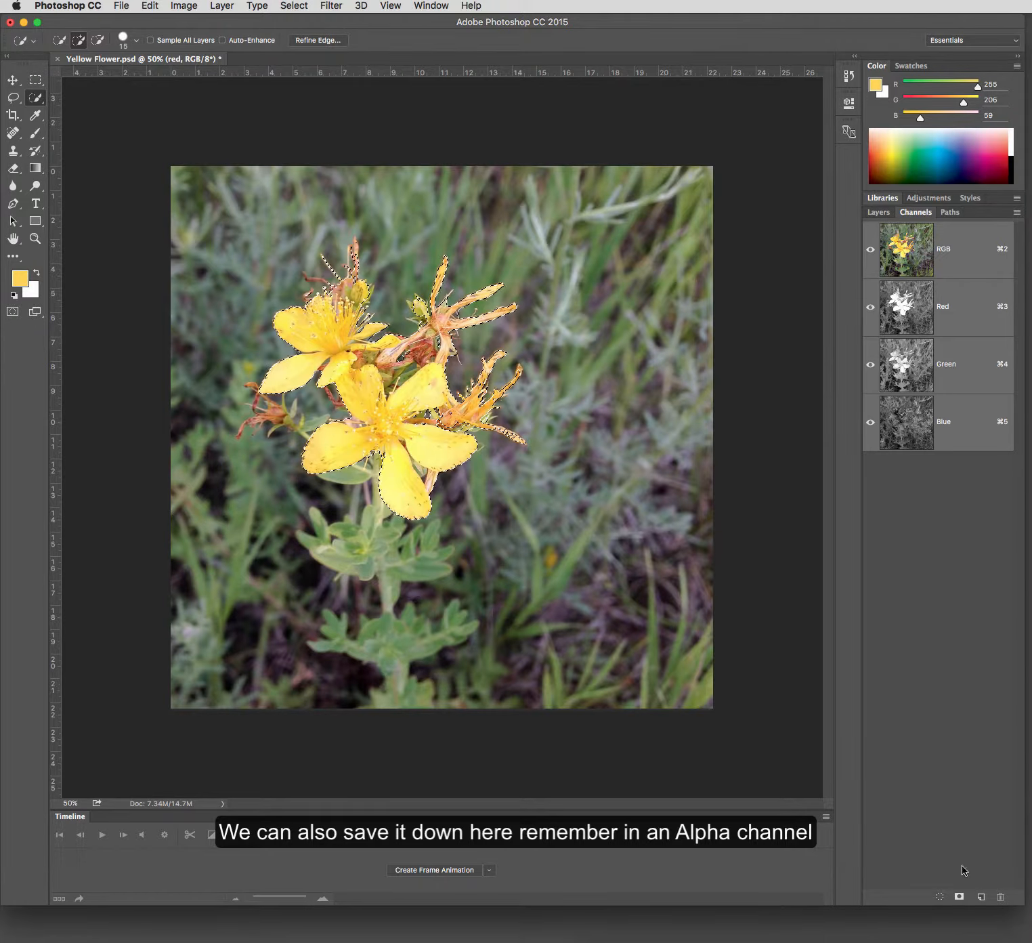
left_click(980, 897)
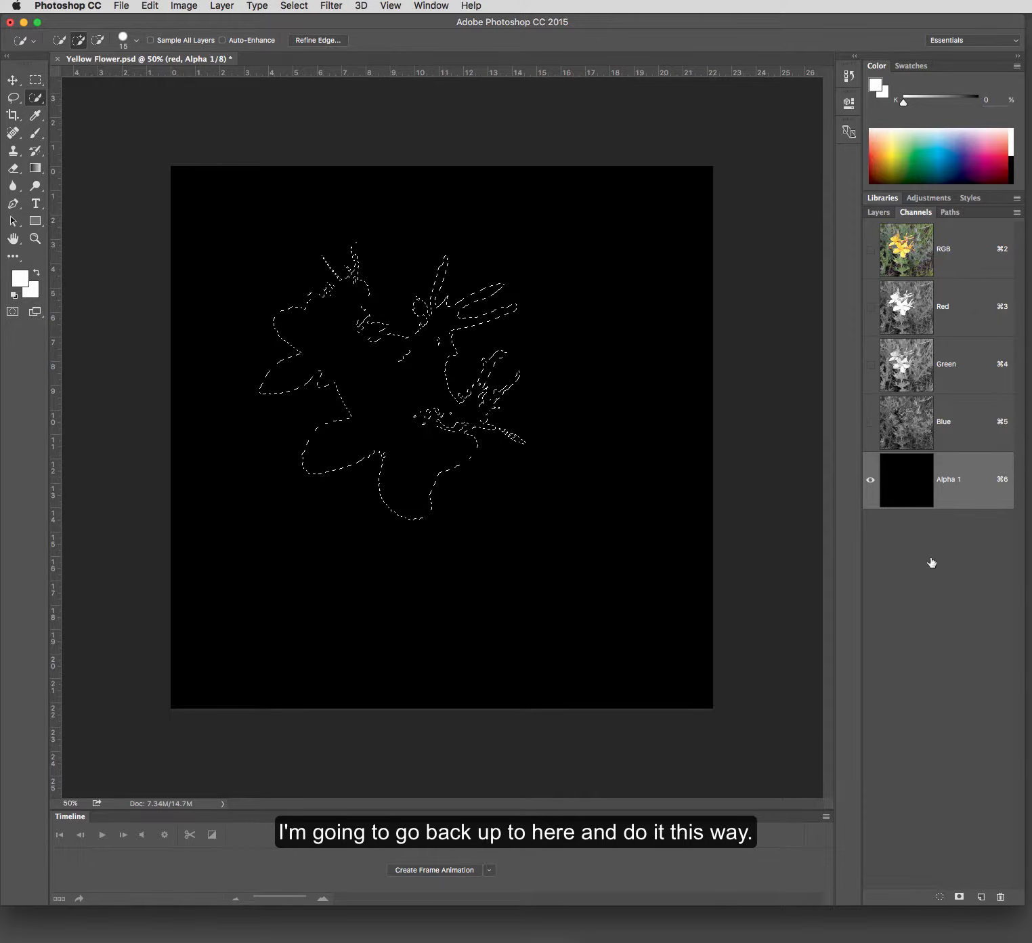
left_click(947, 261)
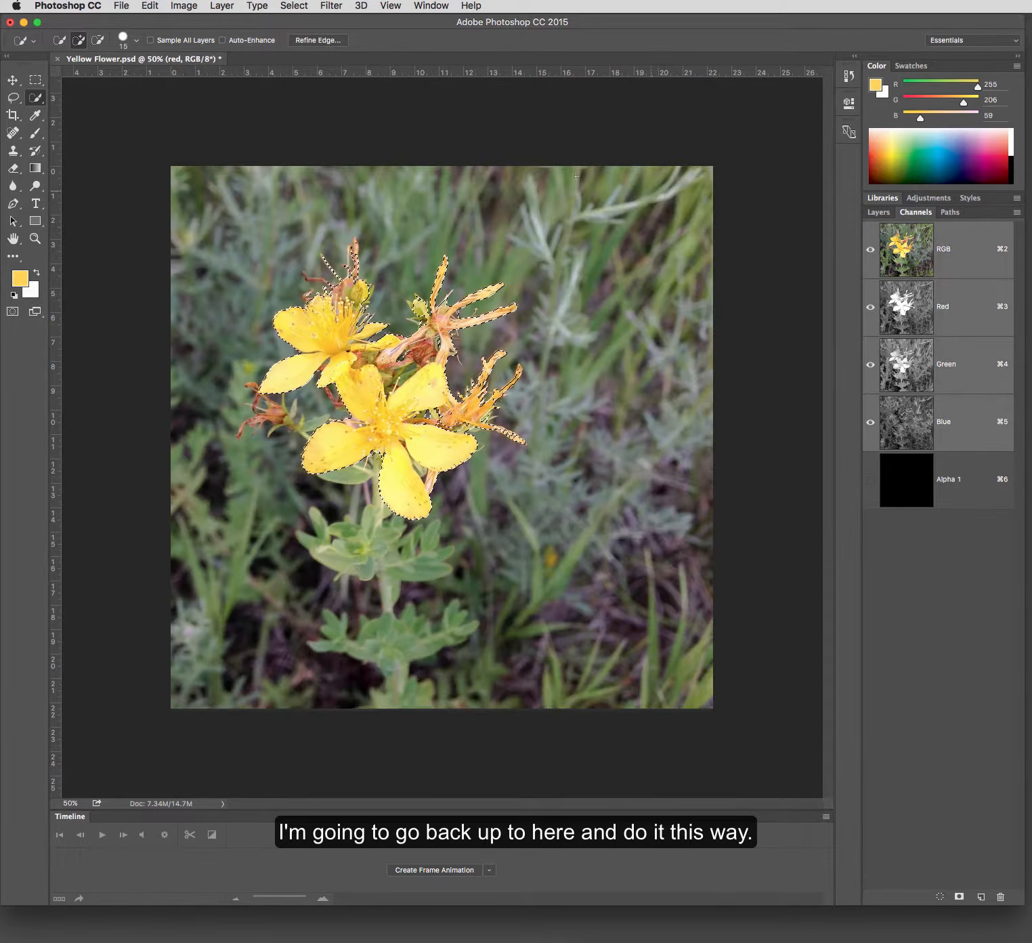
- Save the flower selection as a new channel in Yellow Flower.psd, leaving its name blank
left_click(294, 6)
left_click(323, 298)
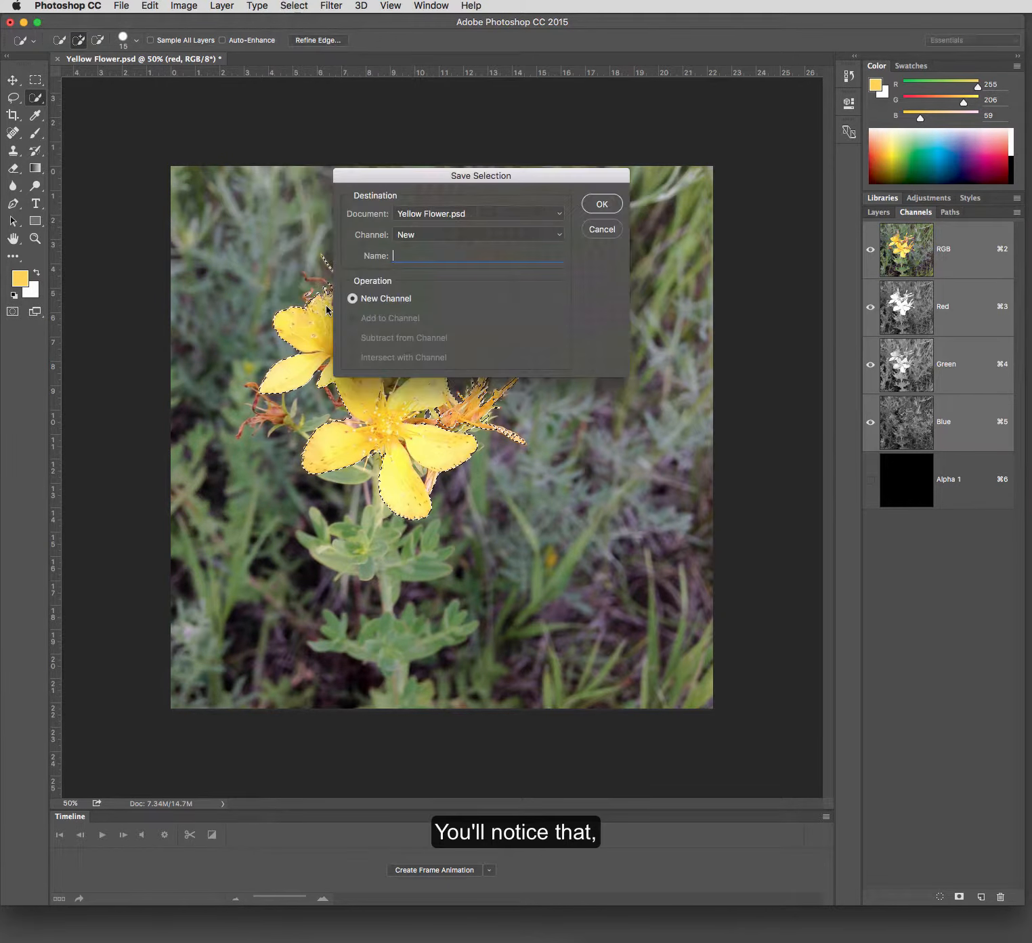
left_click(598, 205)
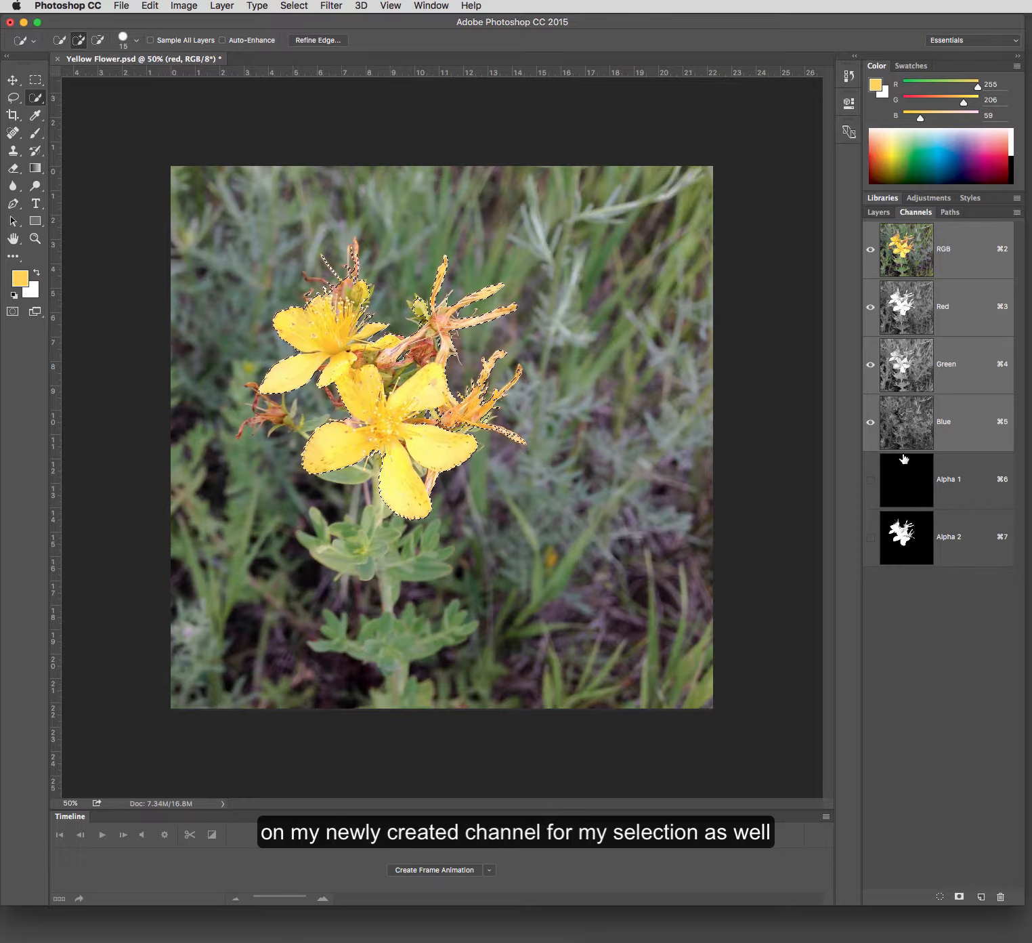
- Add a Hue/Saturation adjustment layer above the red layer, masked by the flower selection
left_click(880, 212)
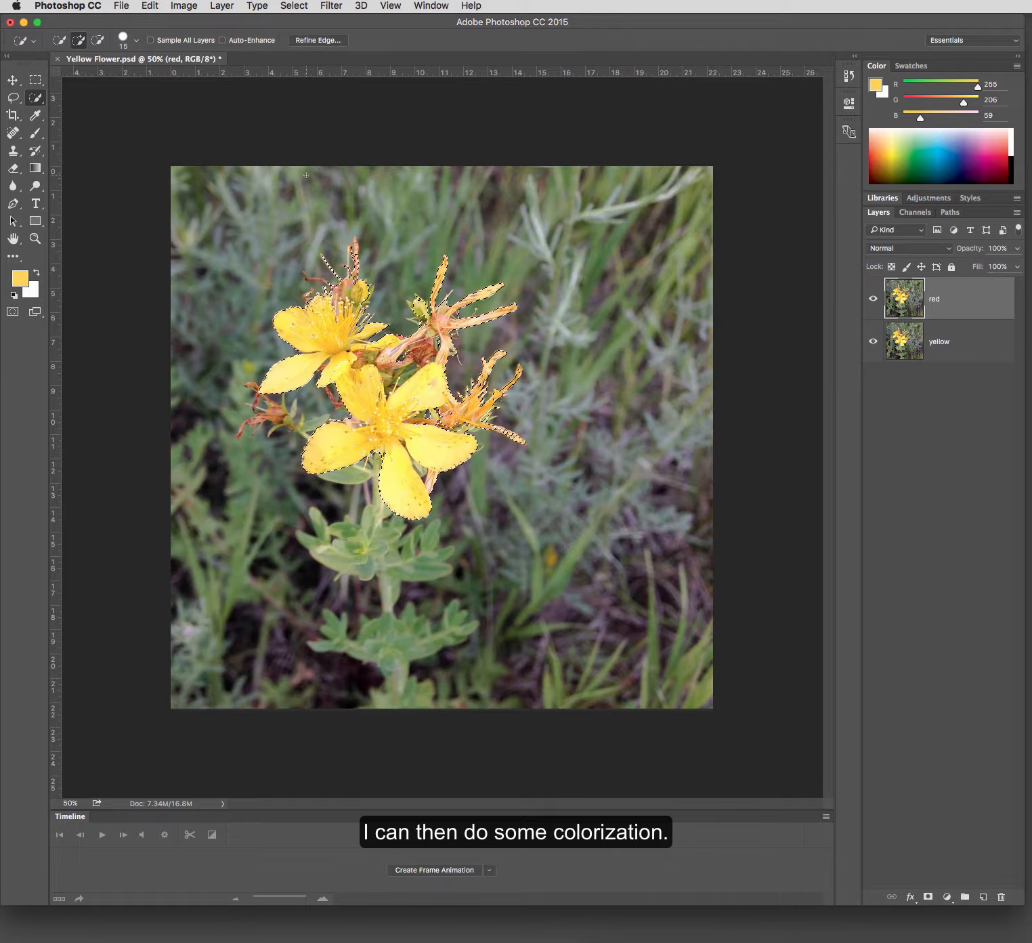
left_click(912, 199)
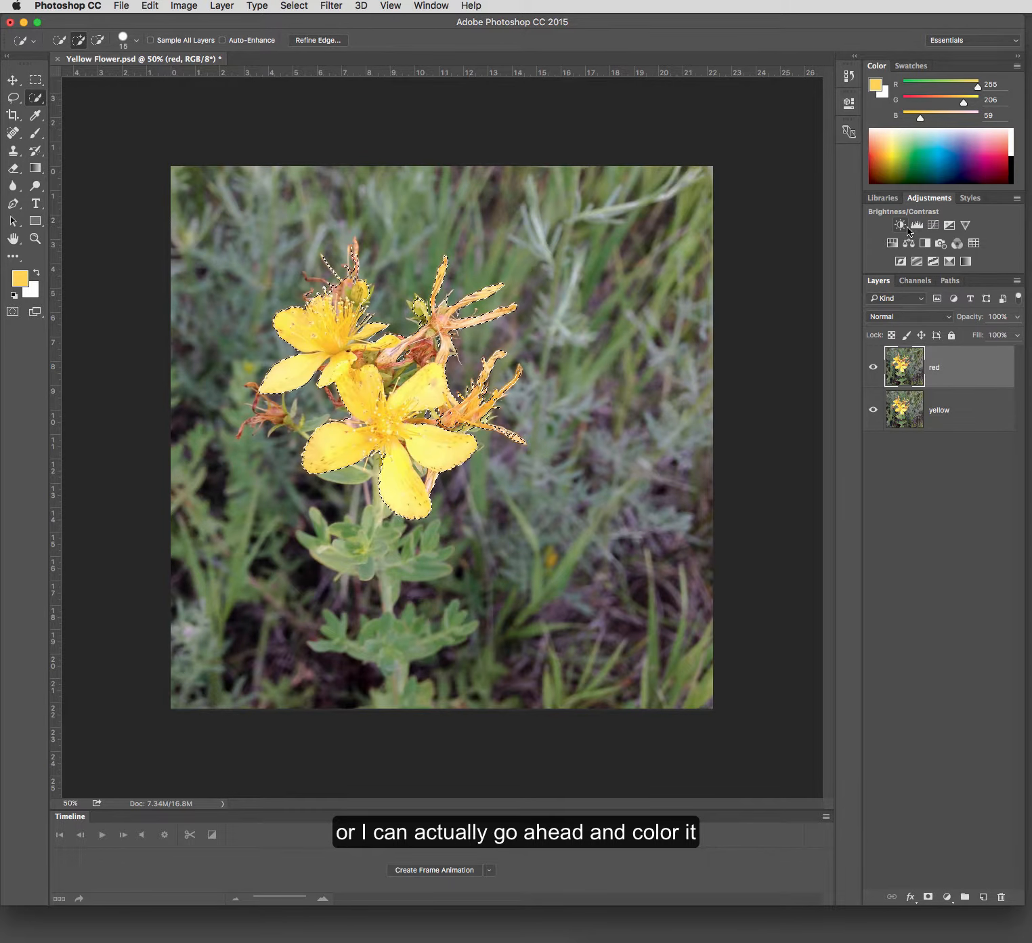
left_click(186, 7)
mouse_move(197, 47)
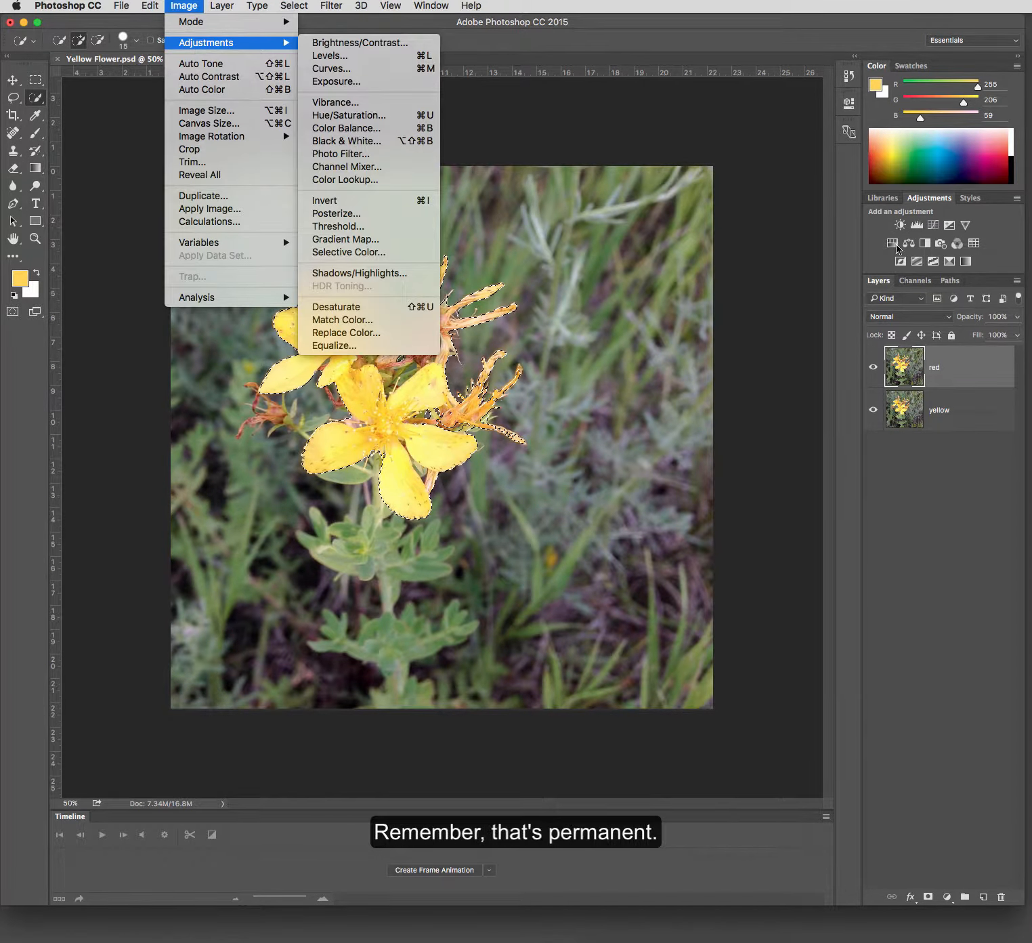
left_click(884, 237)
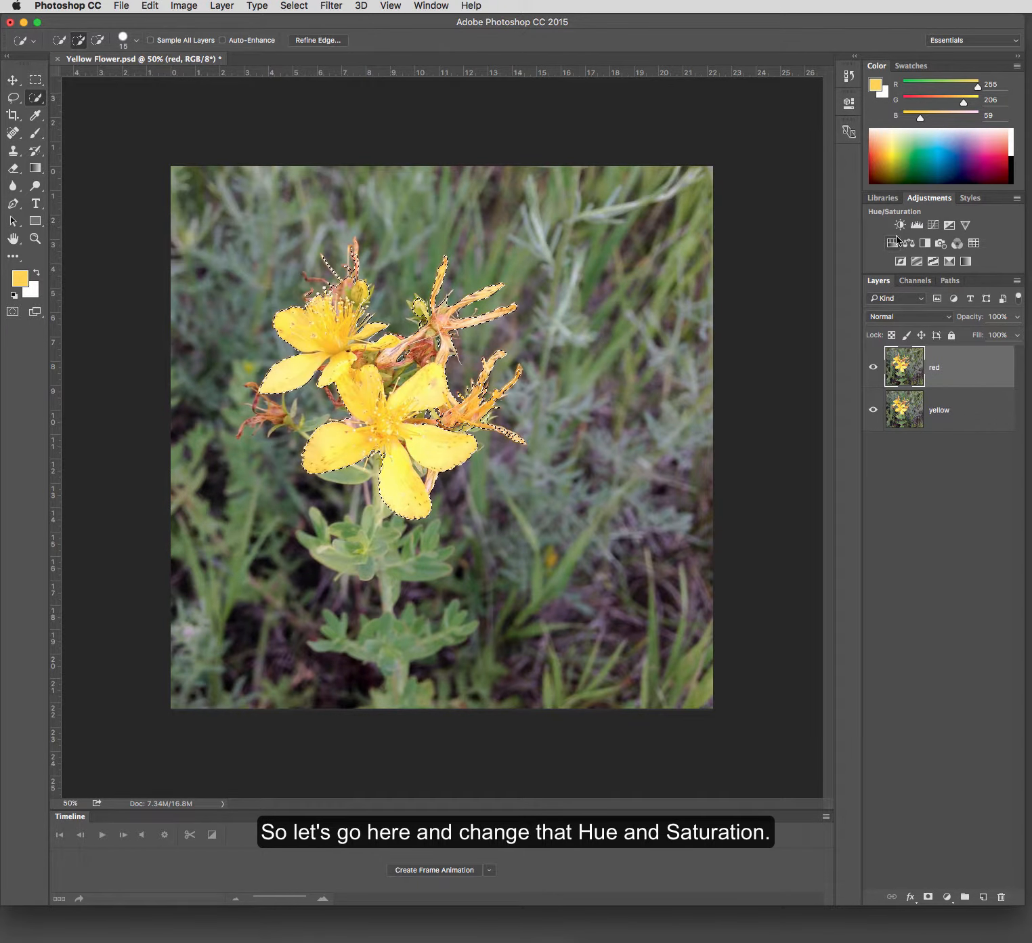
left_click(896, 237)
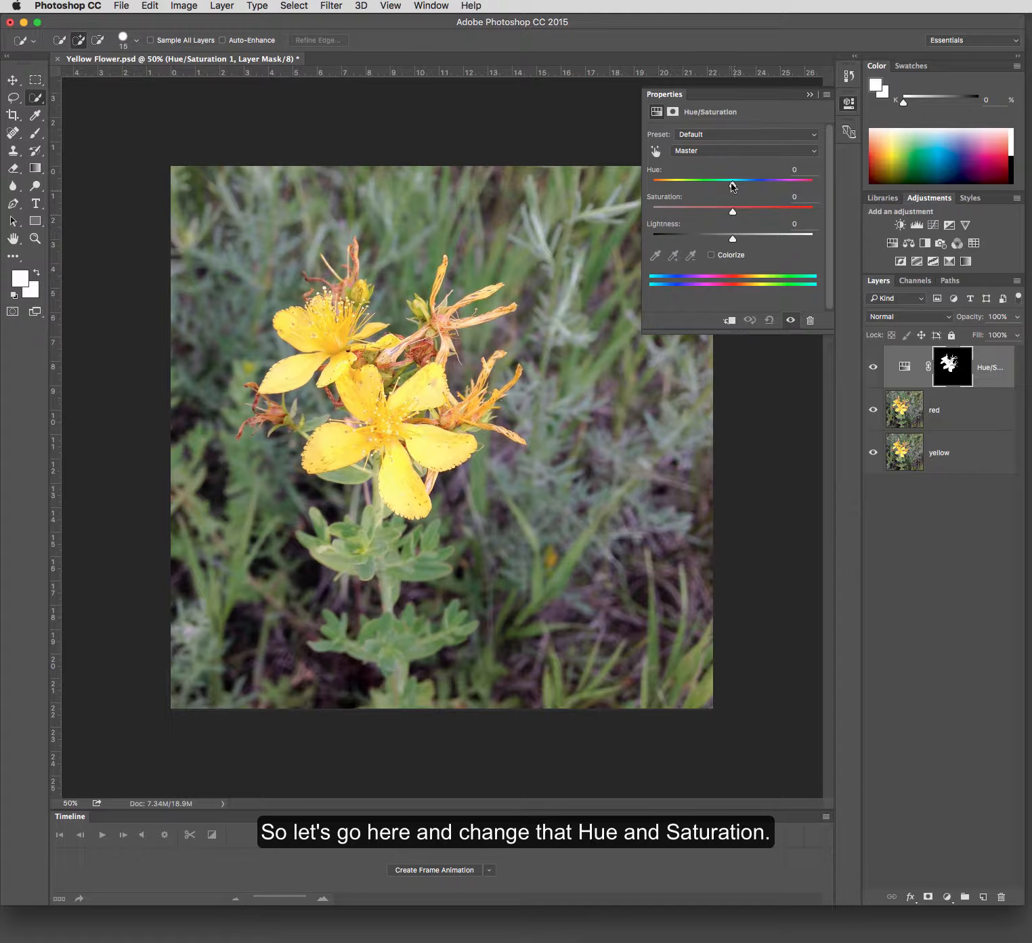
- Set the Hue/Saturation adjustment's hue to -36 and saturation to +4, and collapse its properties
left_click_drag(732, 184, 704, 196)
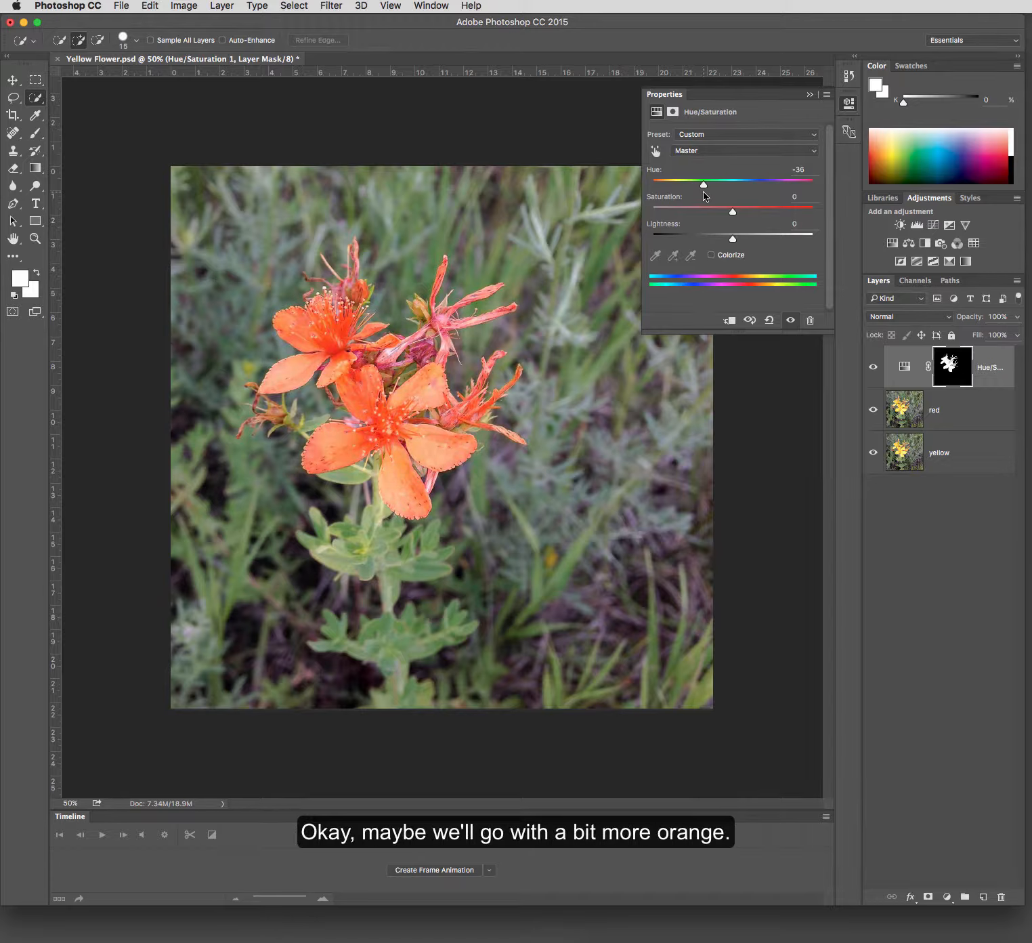
mouse_move(732, 212)
left_mouse_down()
mouse_move(745, 213)
mouse_move(736, 214)
left_mouse_up()
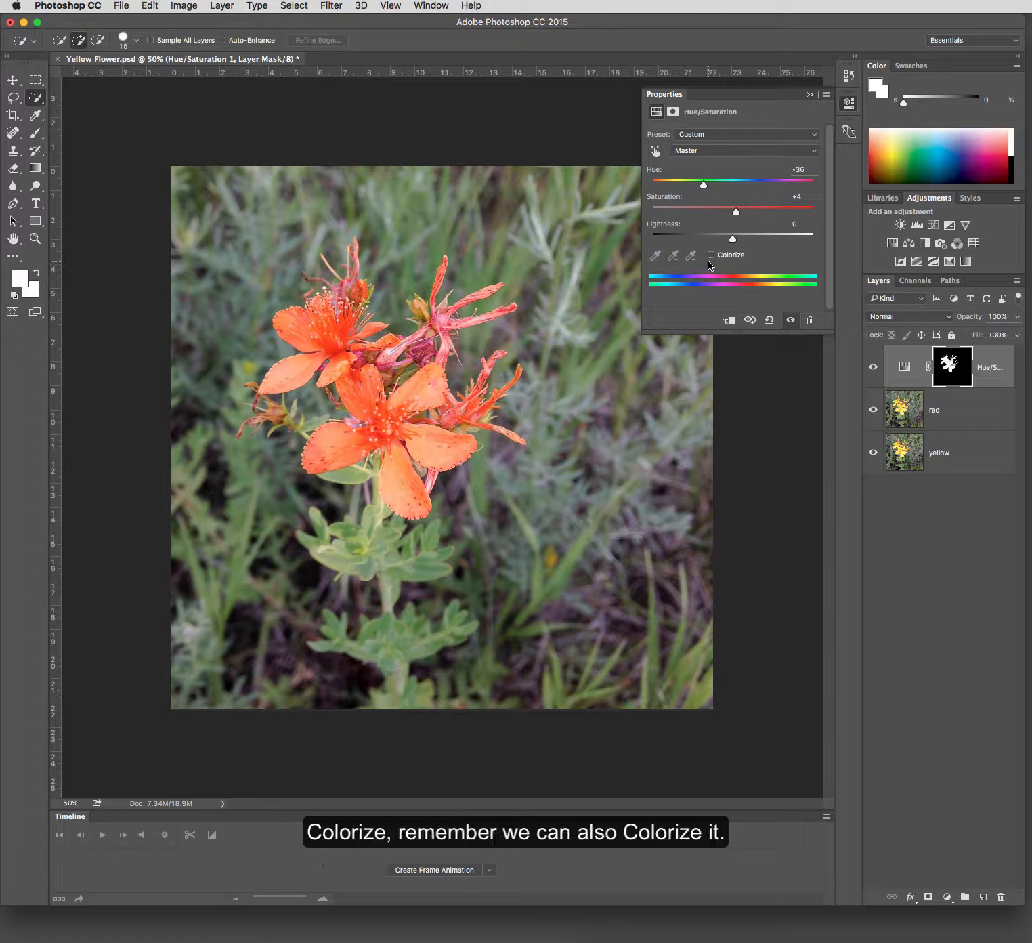
left_click(812, 95)
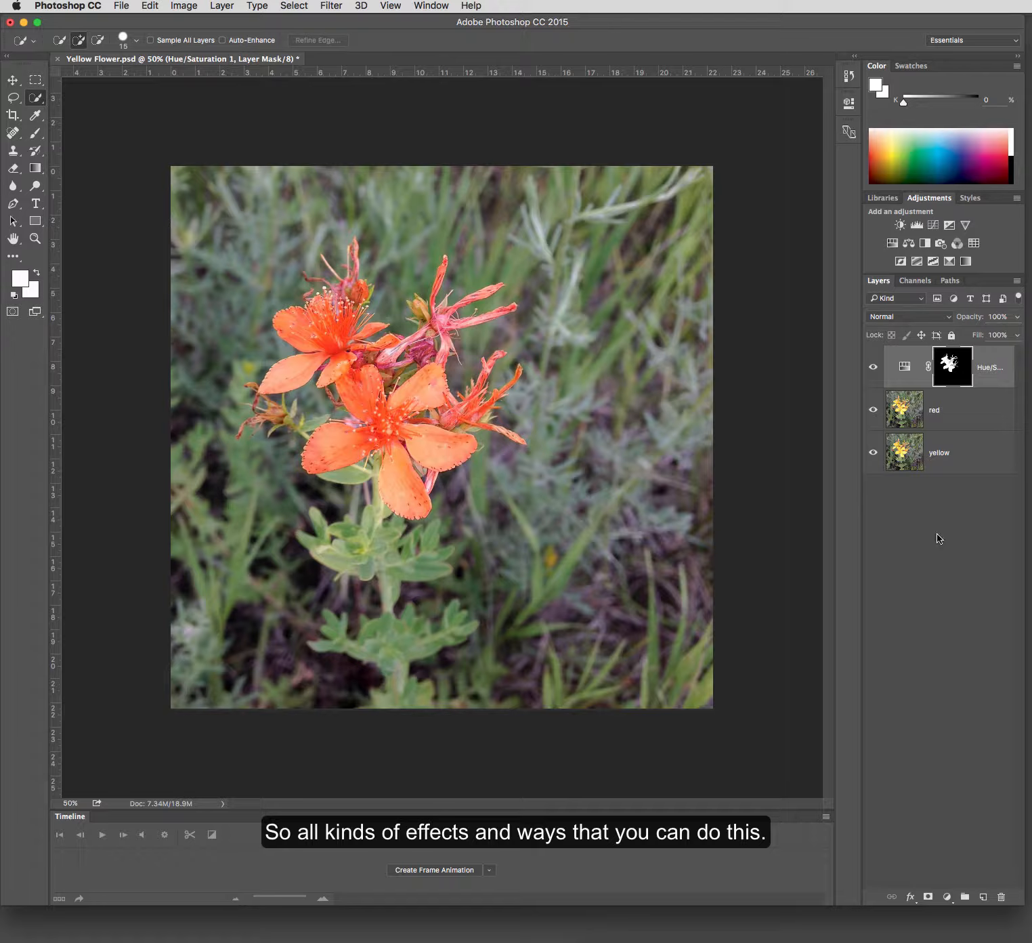
- Hide the Hue/Saturation and red layers and make the yellow layer active so only the original flower shows
left_click(873, 367)
left_click(874, 410)
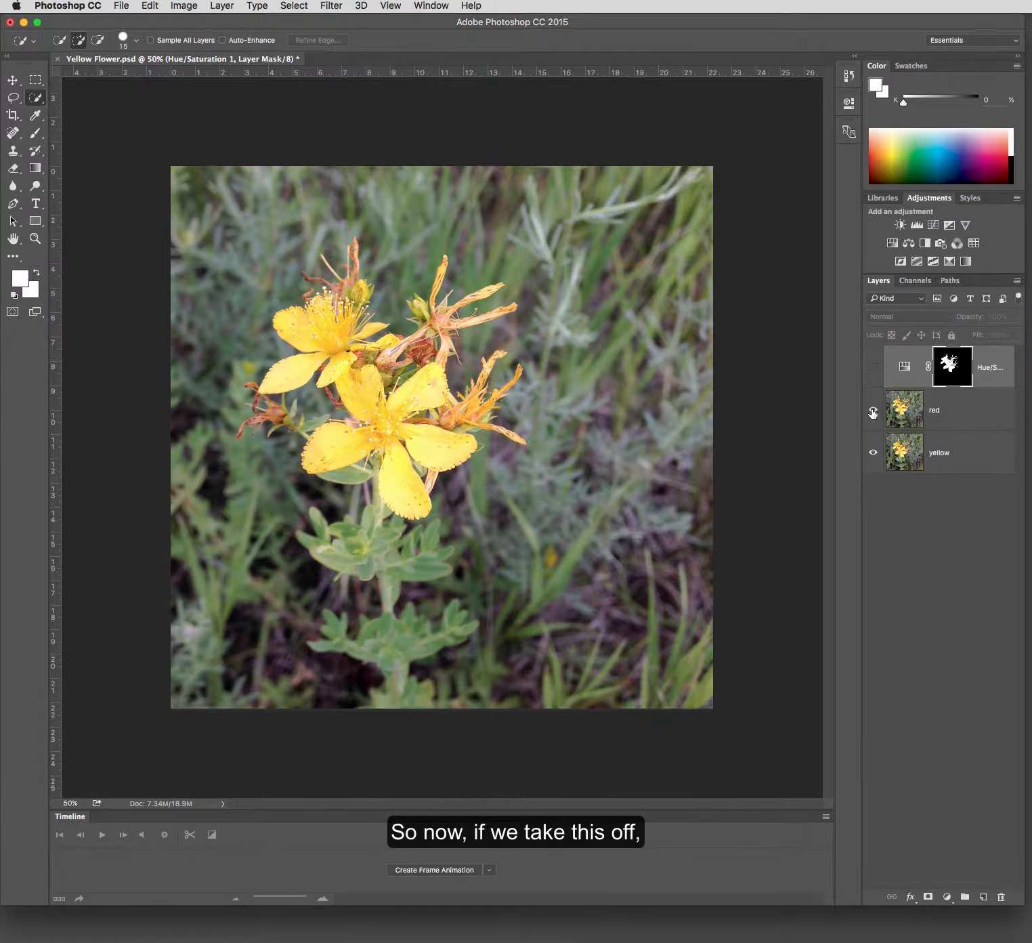
left_click(949, 453)
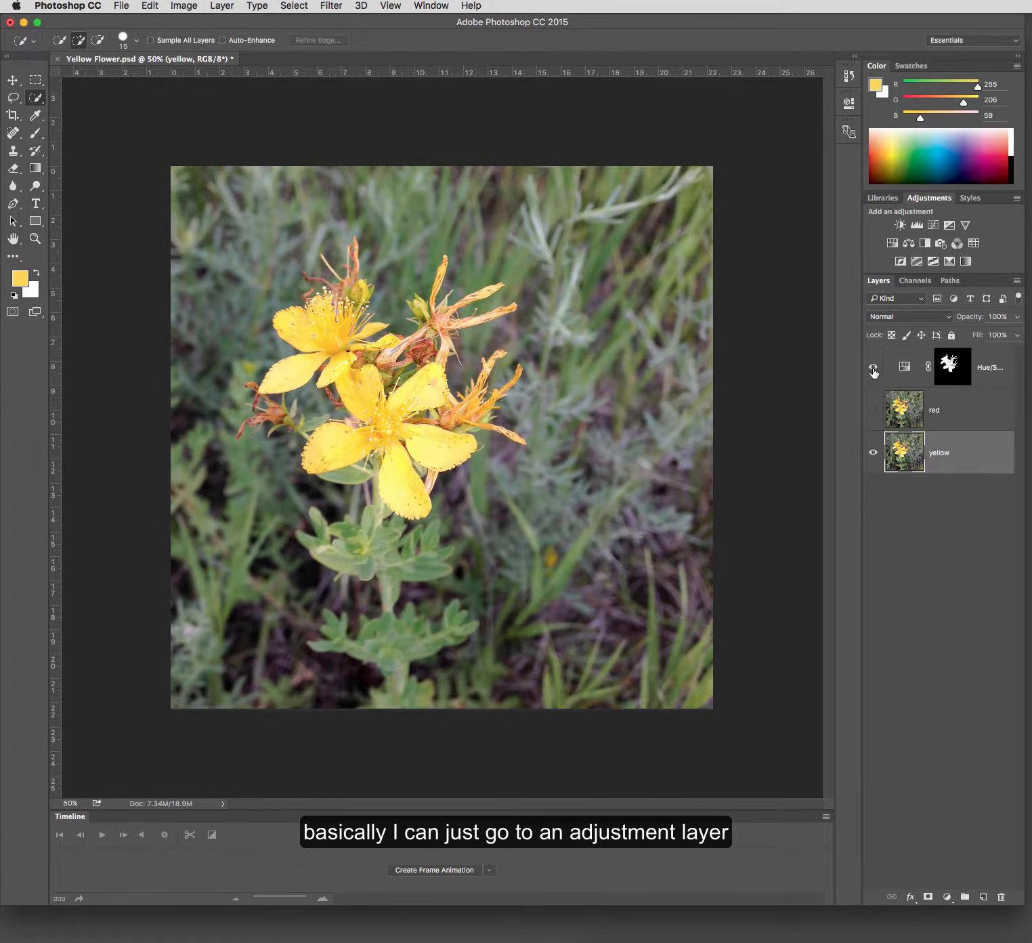
left_click(873, 366)
left_click(873, 370)
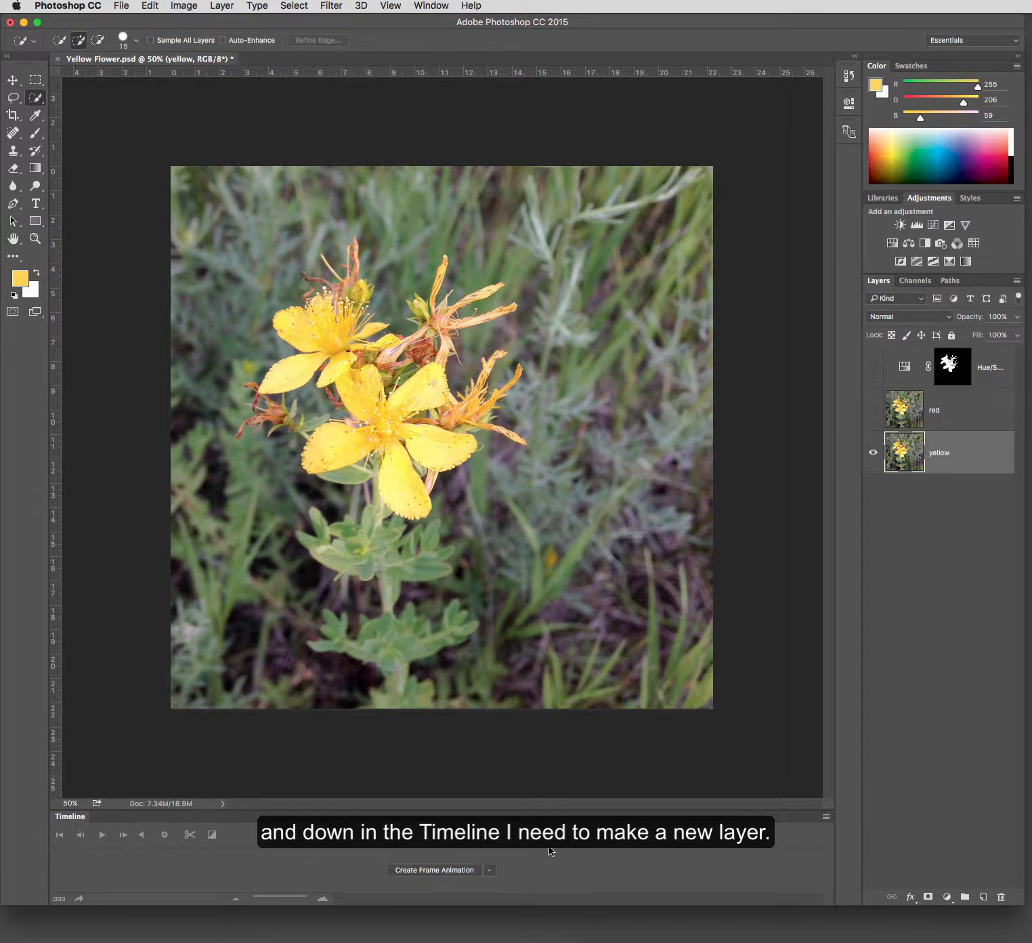
- Create a frame animation in the timeline from the visible yellow flower
left_click(826, 818)
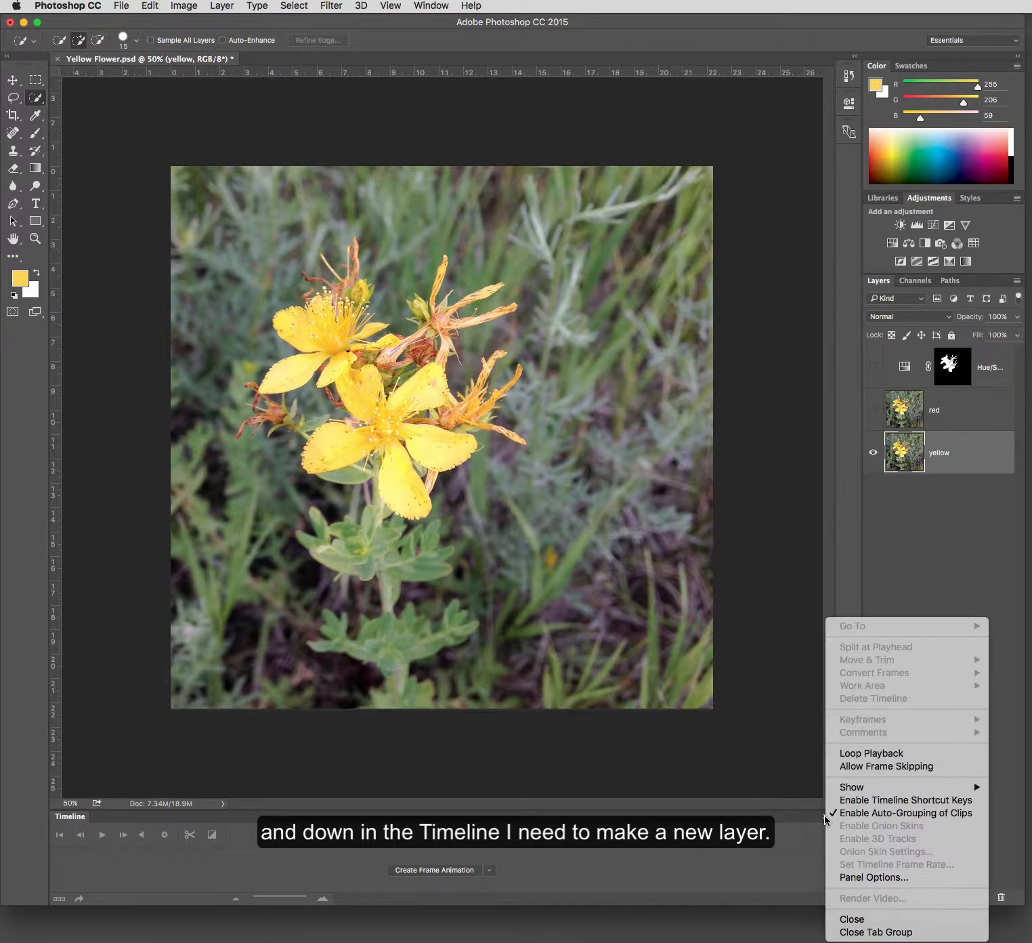
left_click(709, 872)
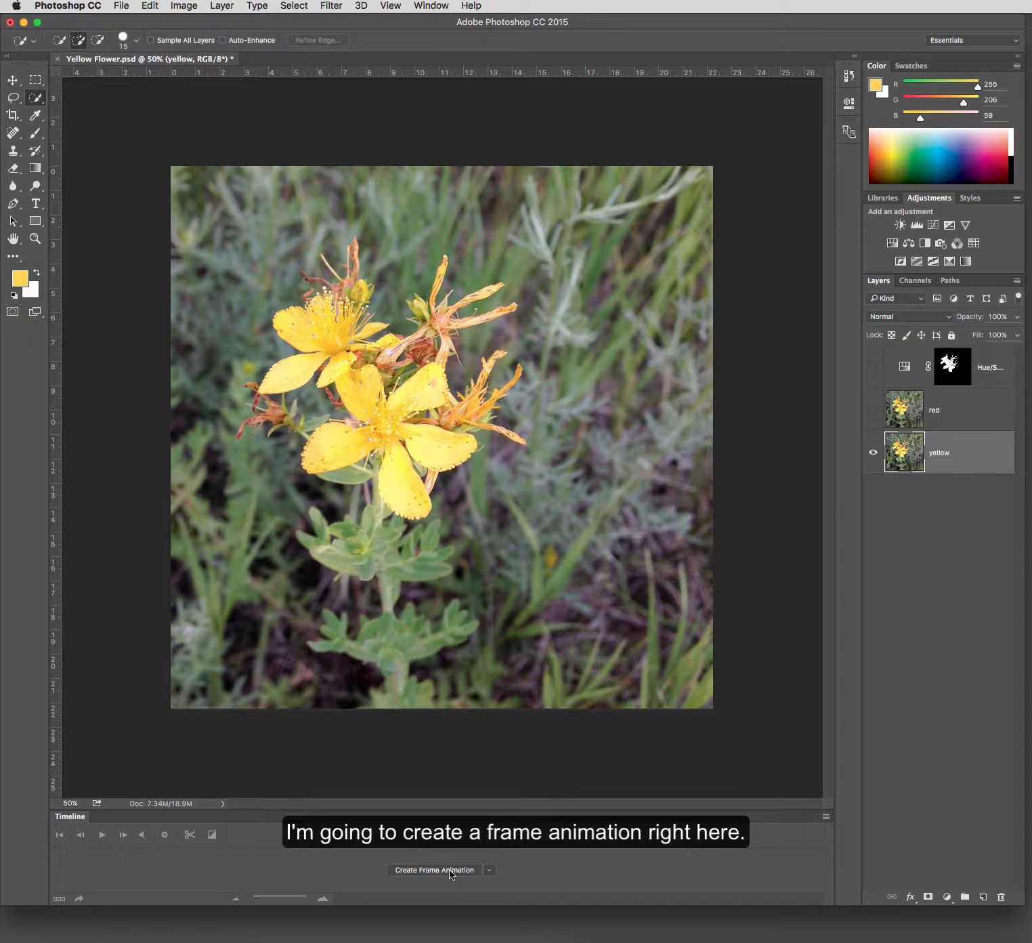
left_click(450, 876)
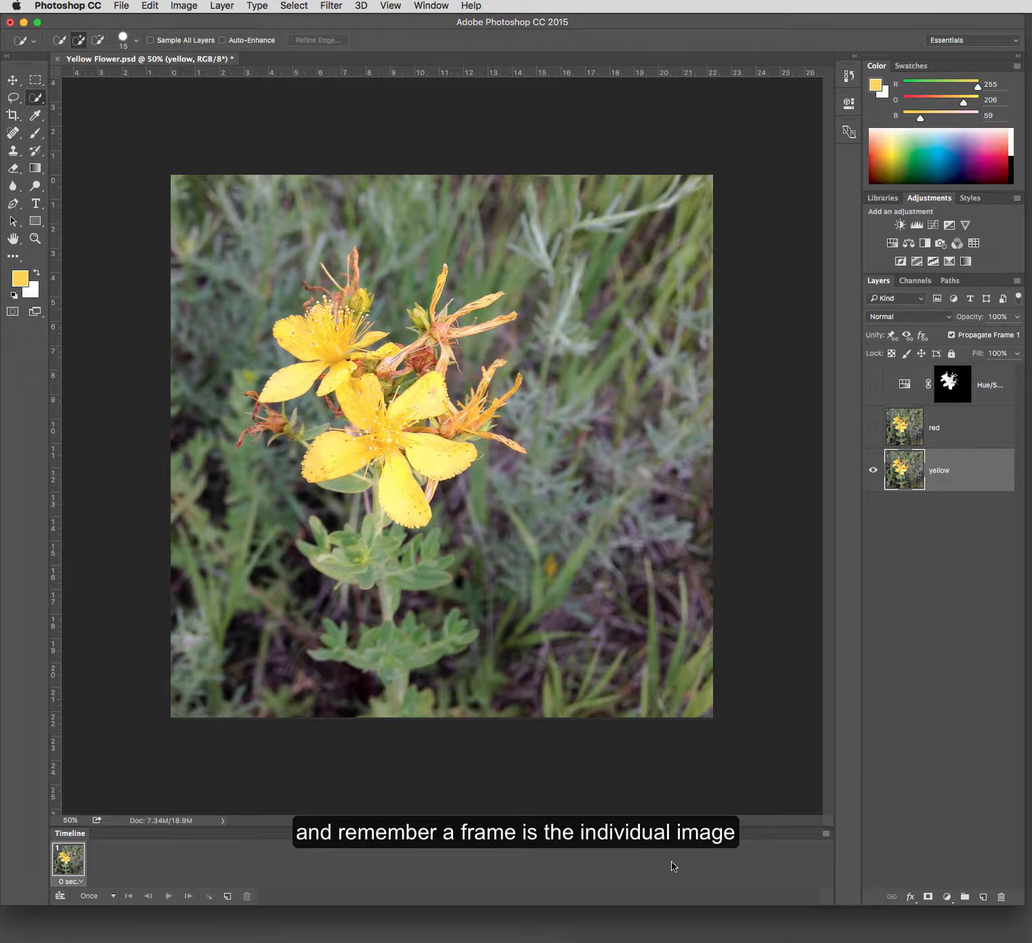
- Set the animation frame thumbnails to the largest size
left_click(826, 835)
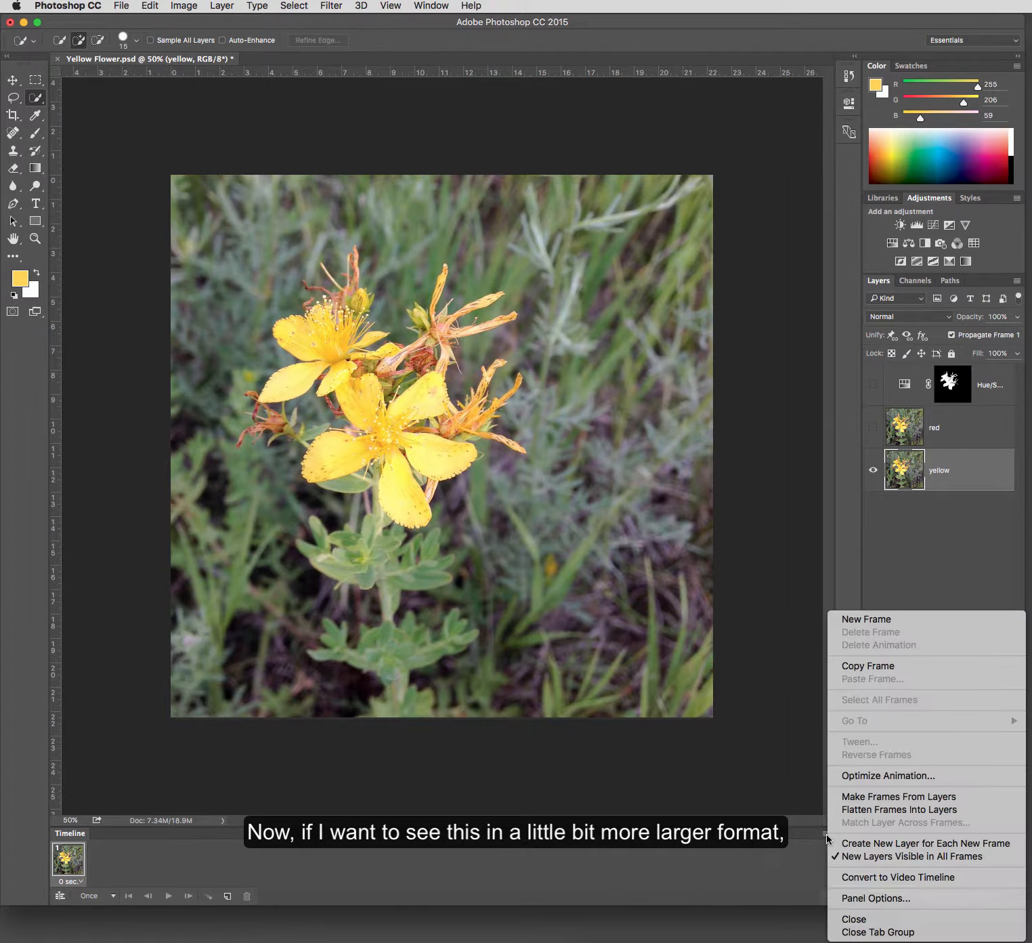
left_click(874, 898)
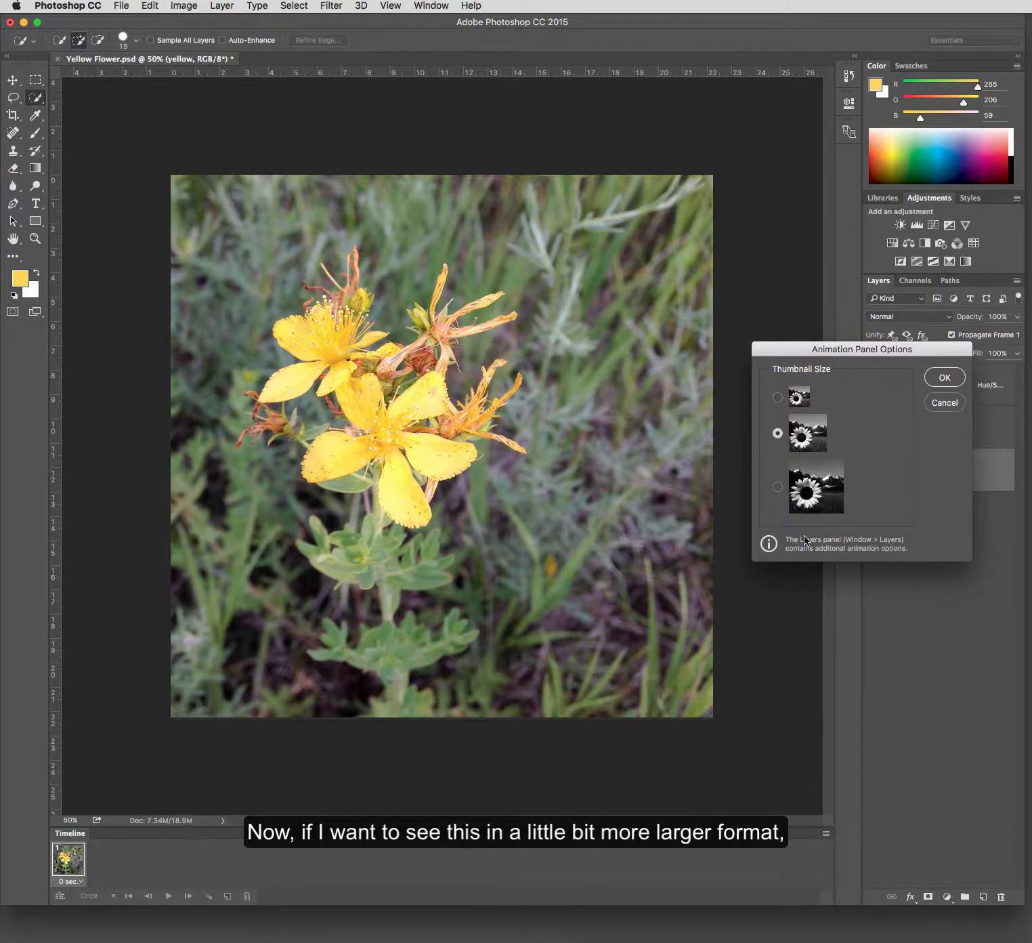
left_click(812, 490)
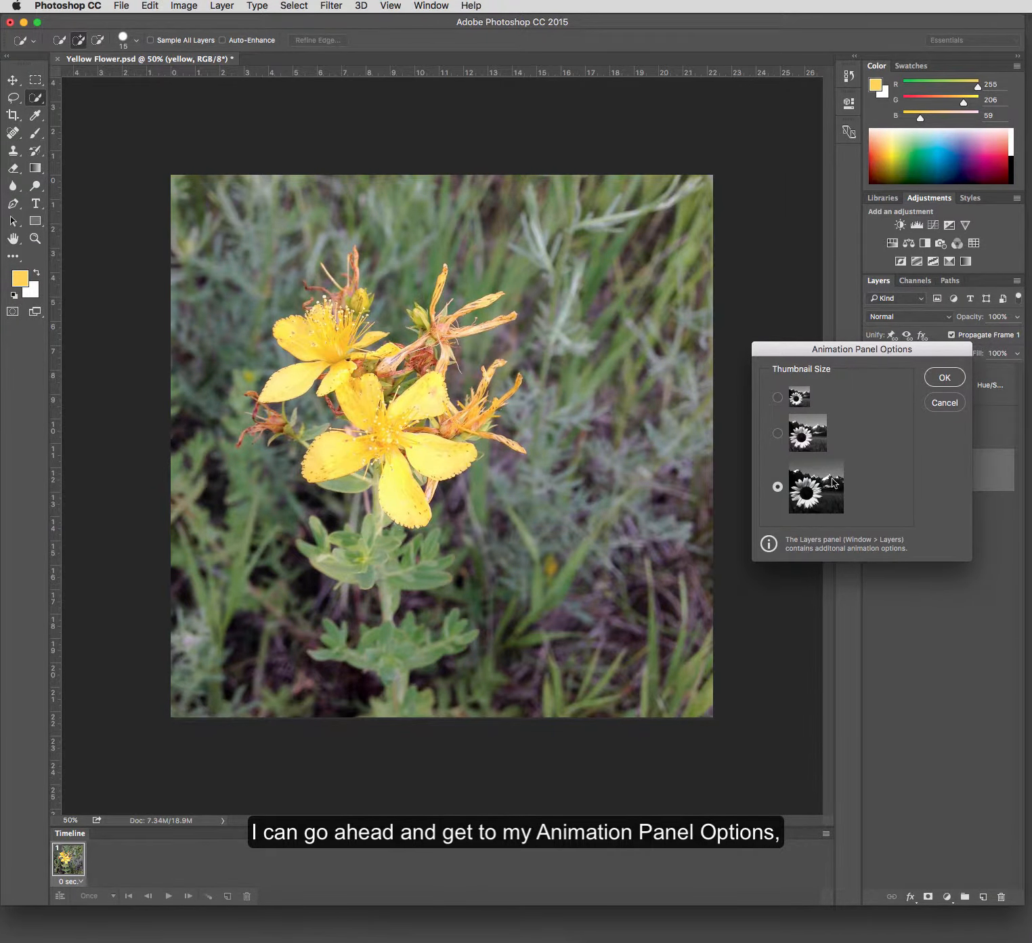
left_click(942, 379)
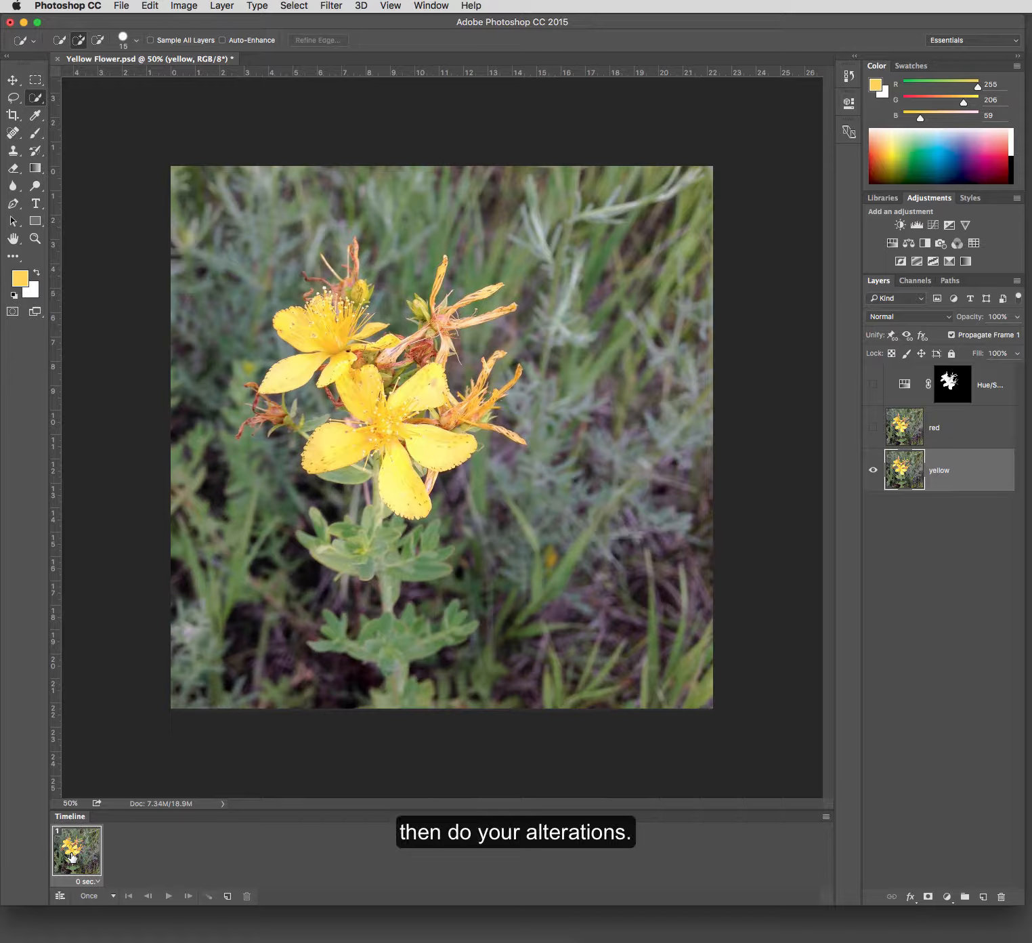
- Add a second animation frame and show the Hue/Saturation layer in it
left_click(228, 895)
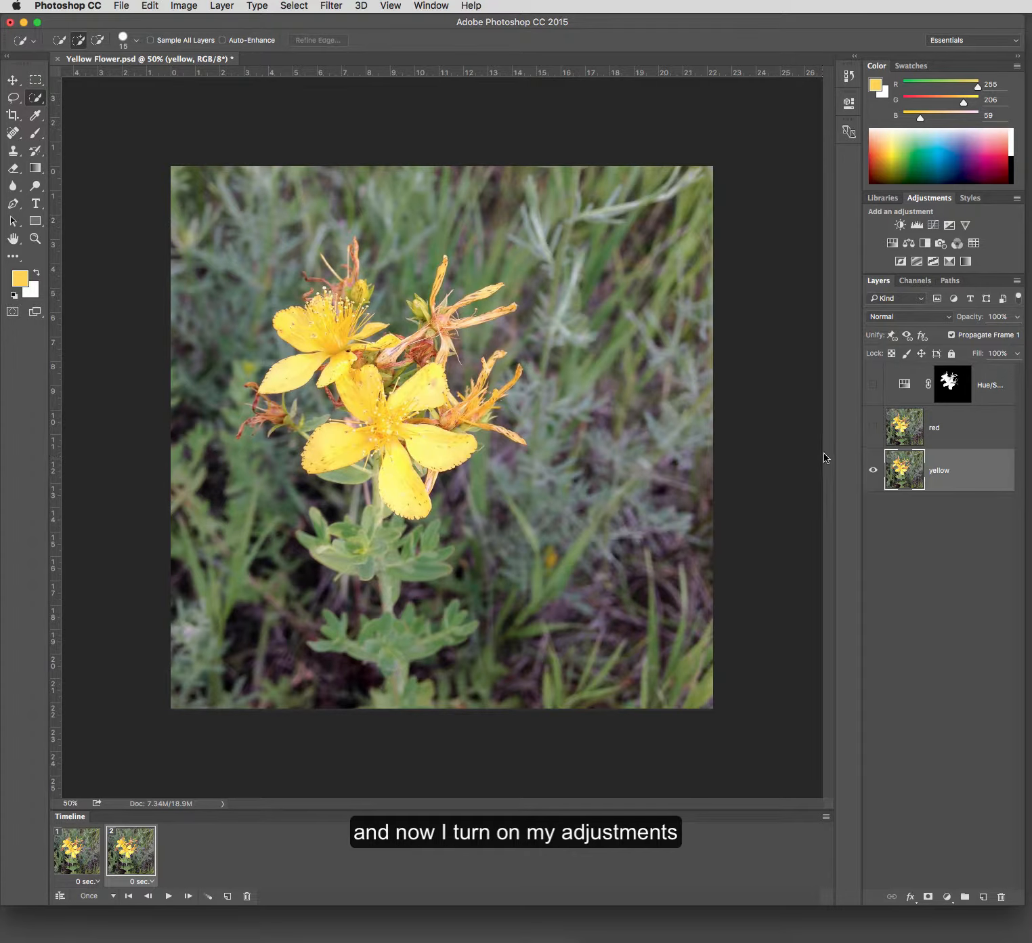
left_click(873, 384)
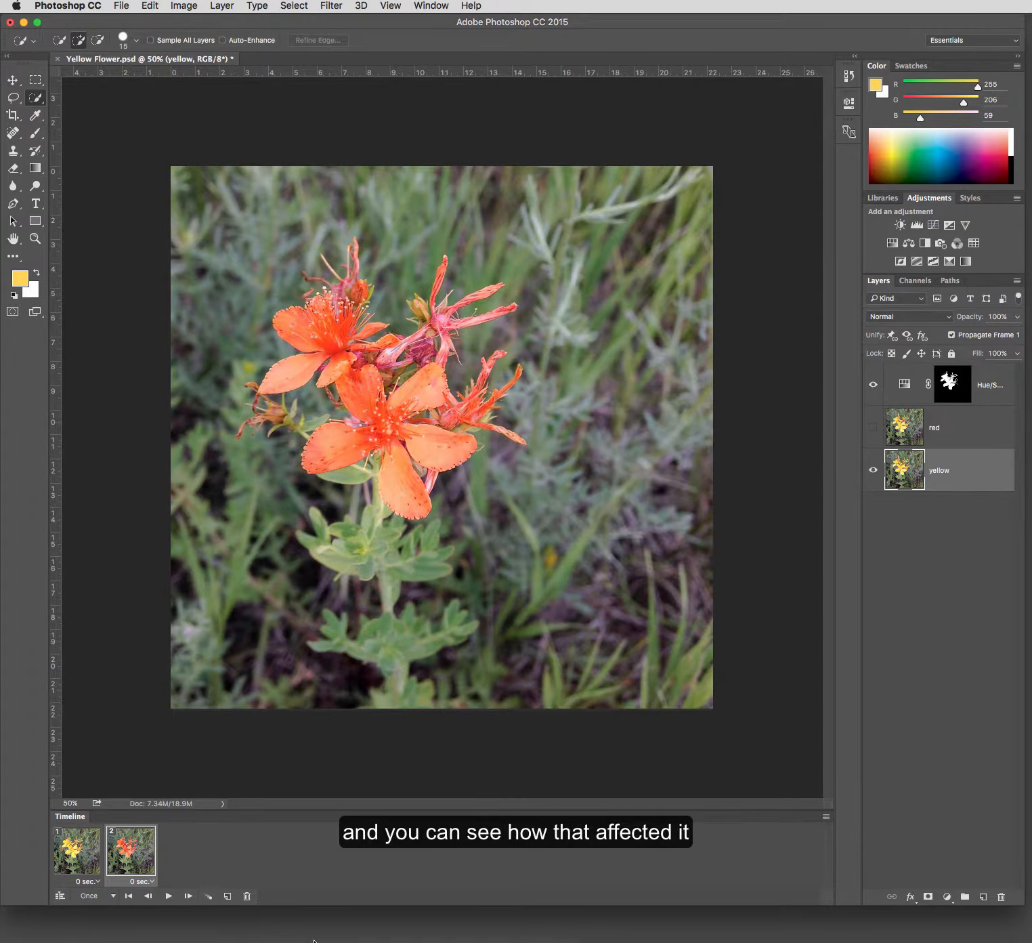
- Add a third frame with the Hue/Saturation layer hidden and play the animation
left_click(227, 896)
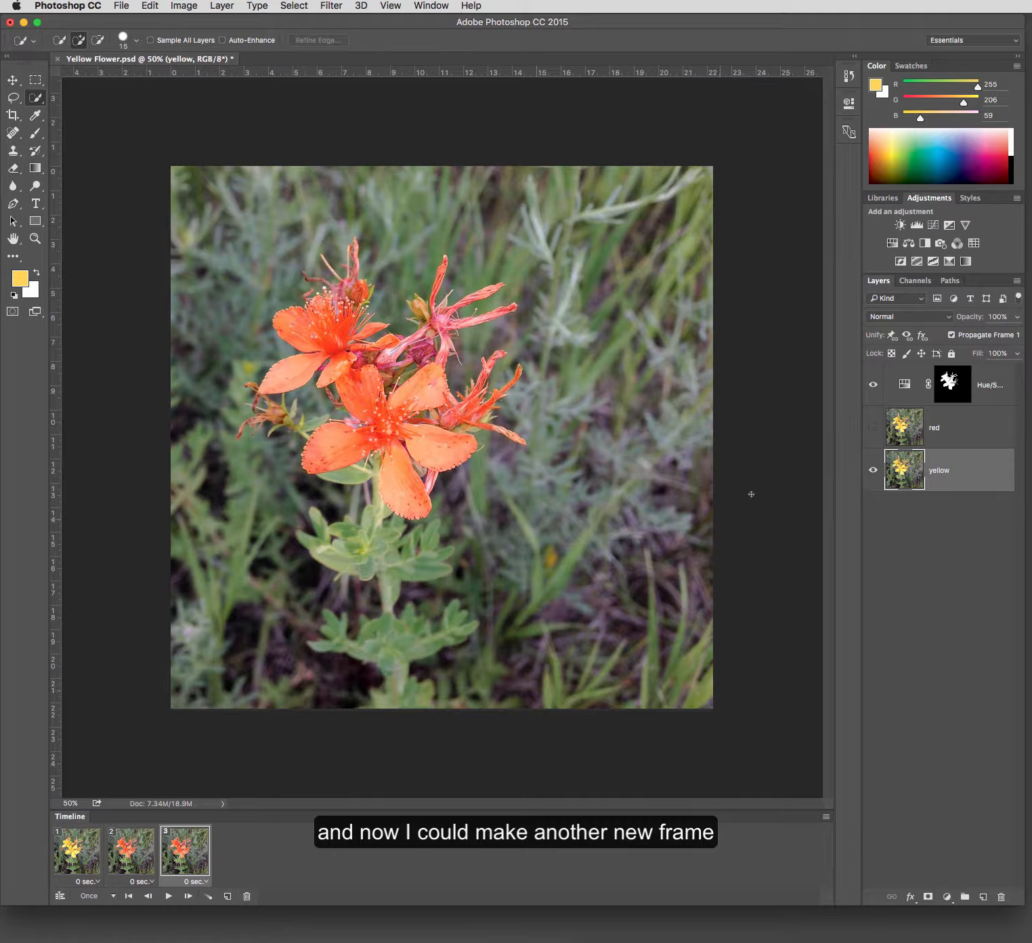
left_click(874, 386)
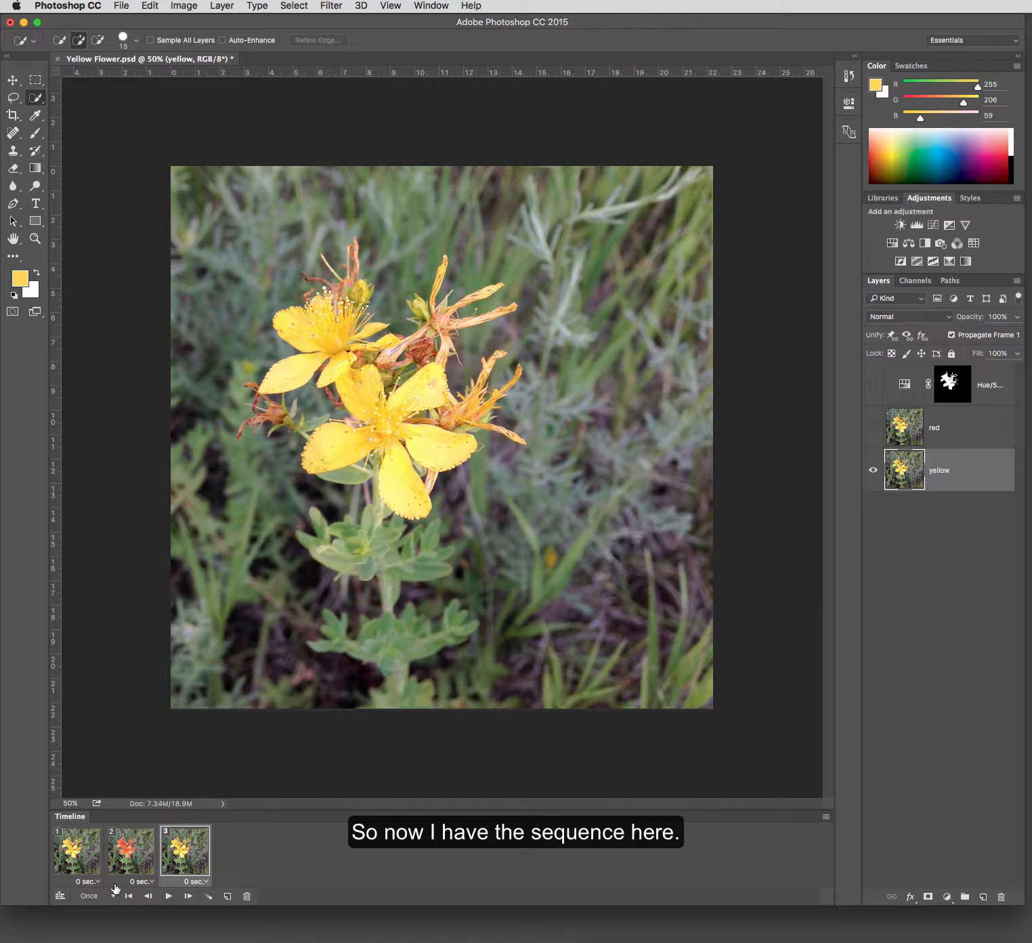
left_click(168, 896)
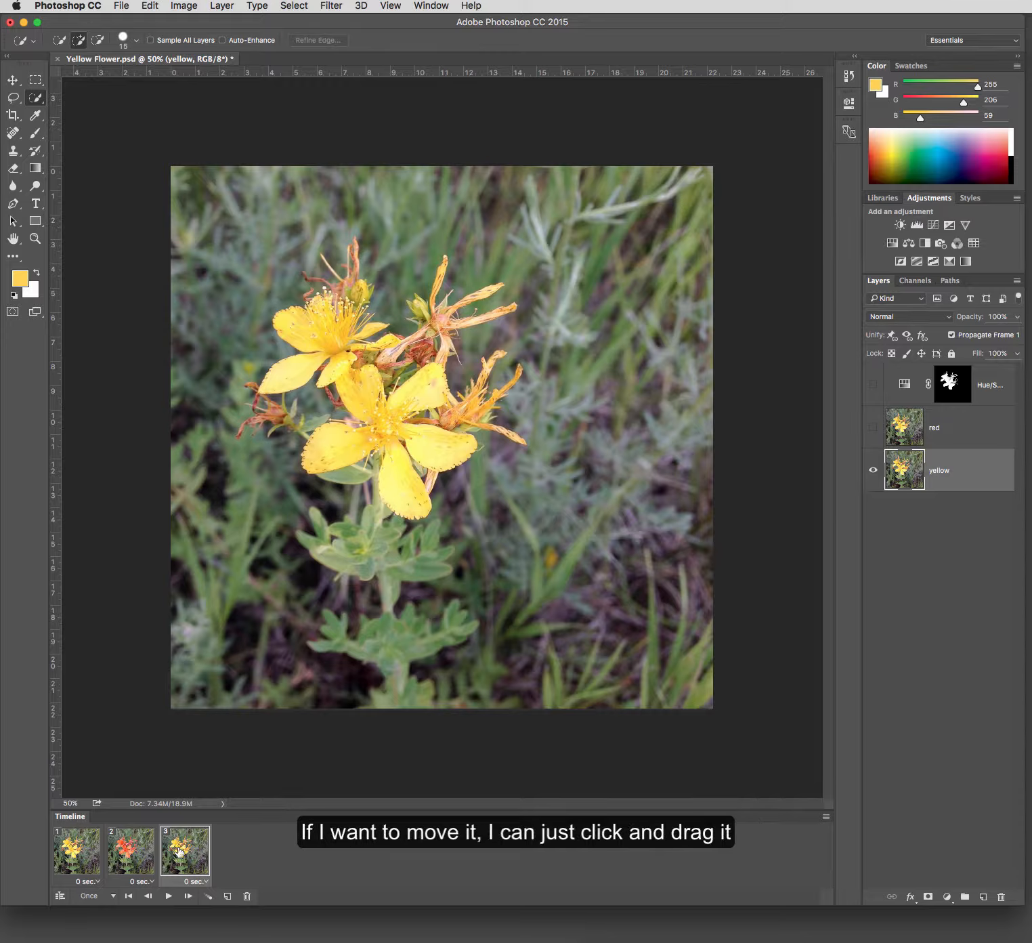
- Delete the third frame from the animation
mouse_move(183, 847)
left_mouse_down()
mouse_move(129, 856)
mouse_move(199, 850)
mouse_move(184, 851)
left_mouse_up()
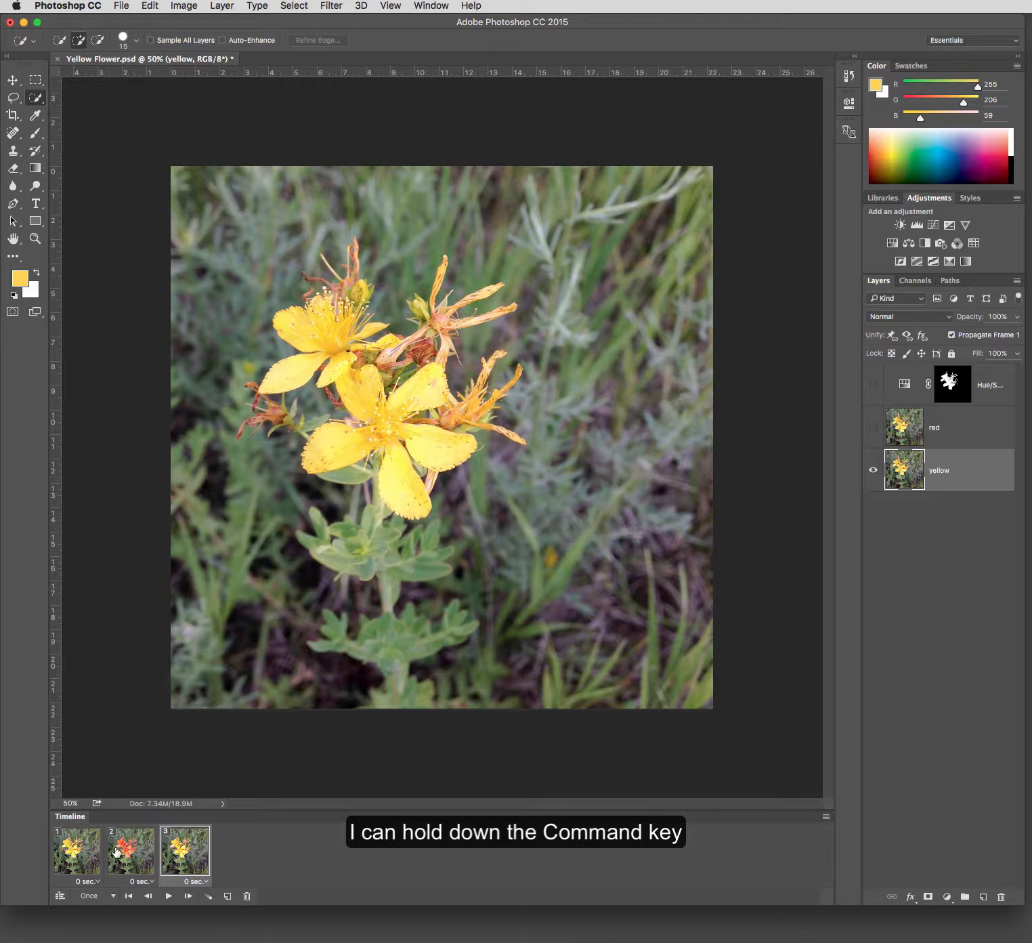
left_click(82, 853, "super")
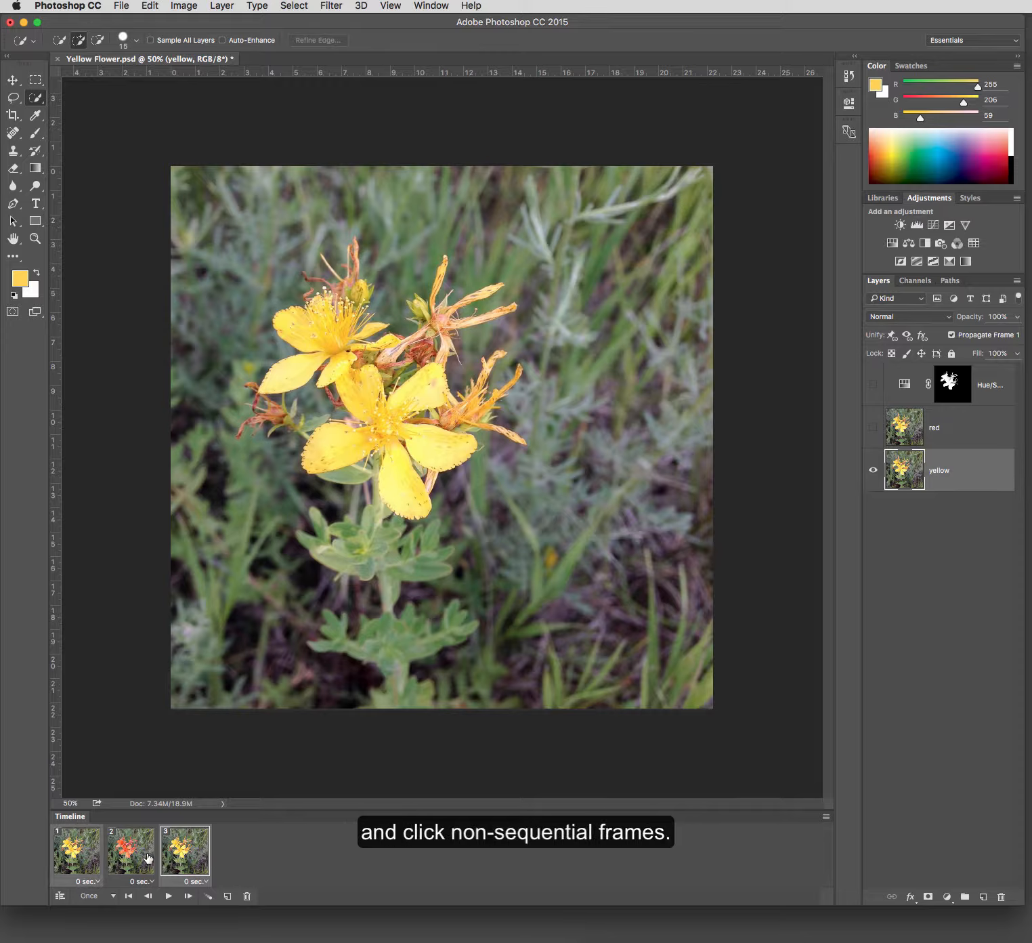
left_click(247, 898)
left_click(965, 306)
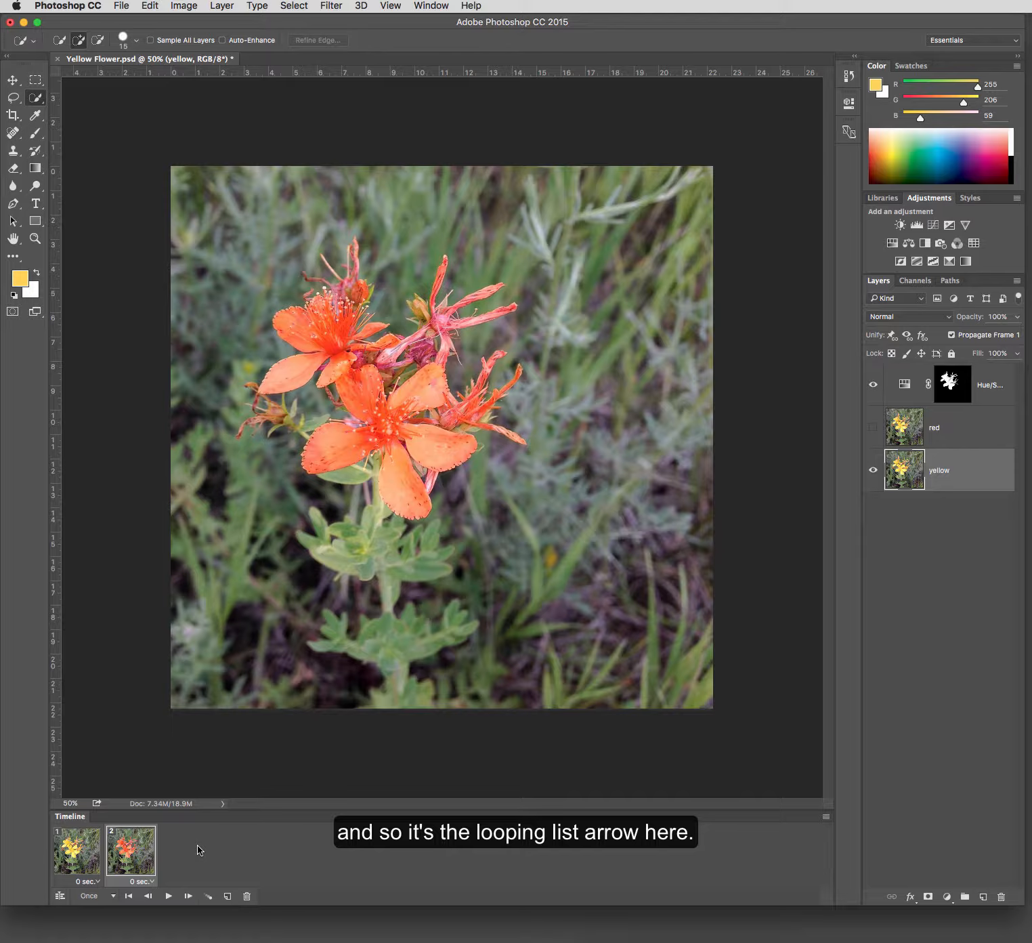
left_click(114, 898)
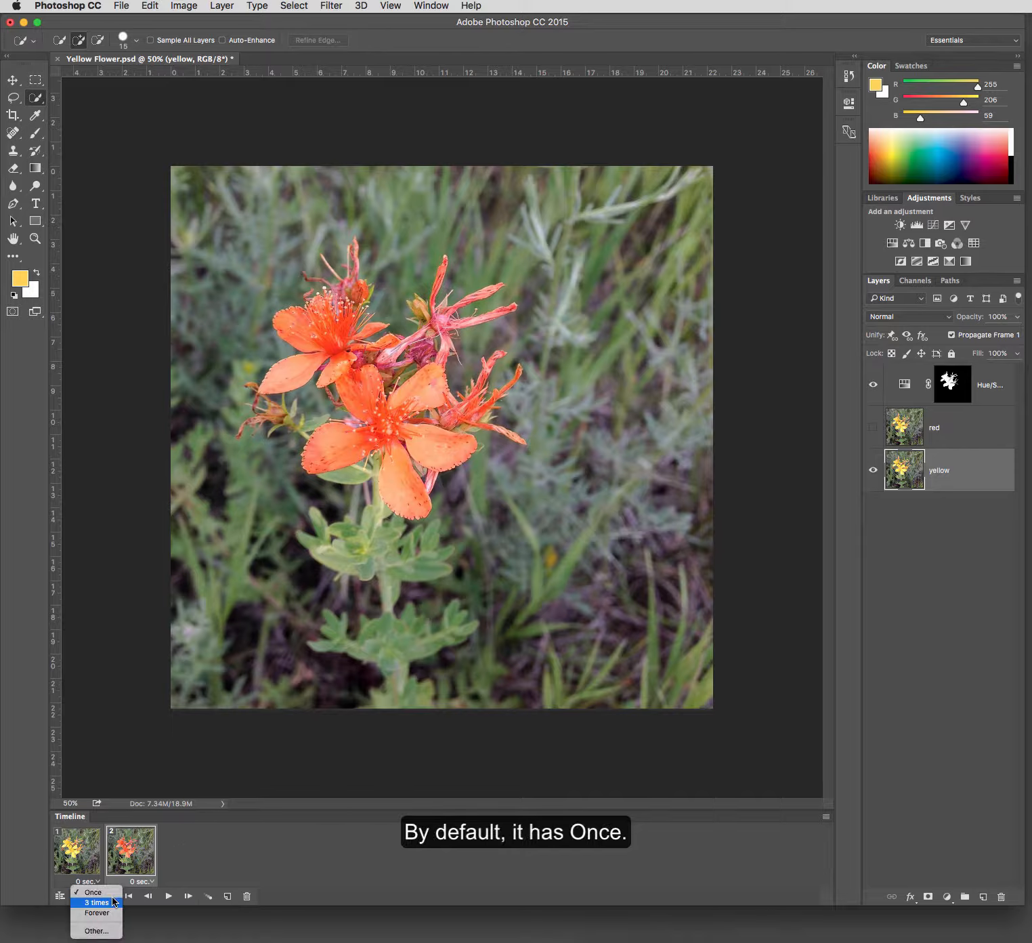
left_click(110, 932)
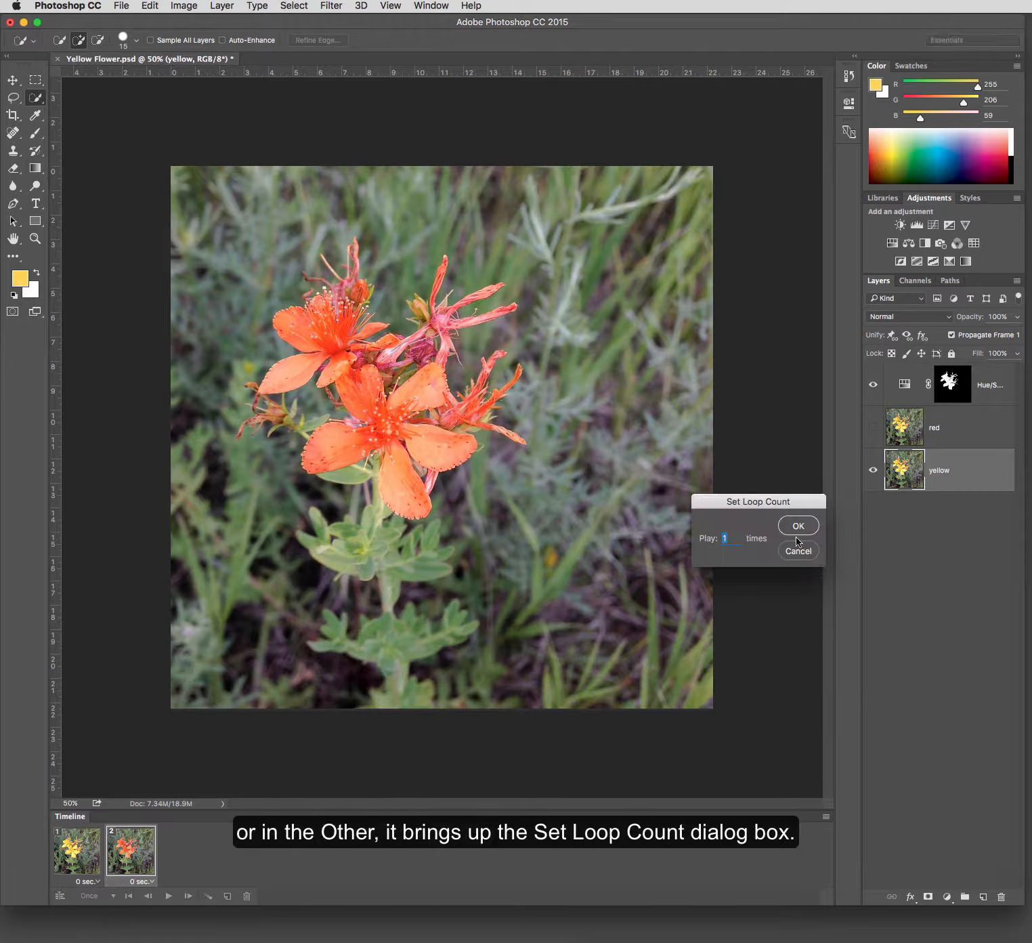
left_click_drag(730, 521, 450, 596)
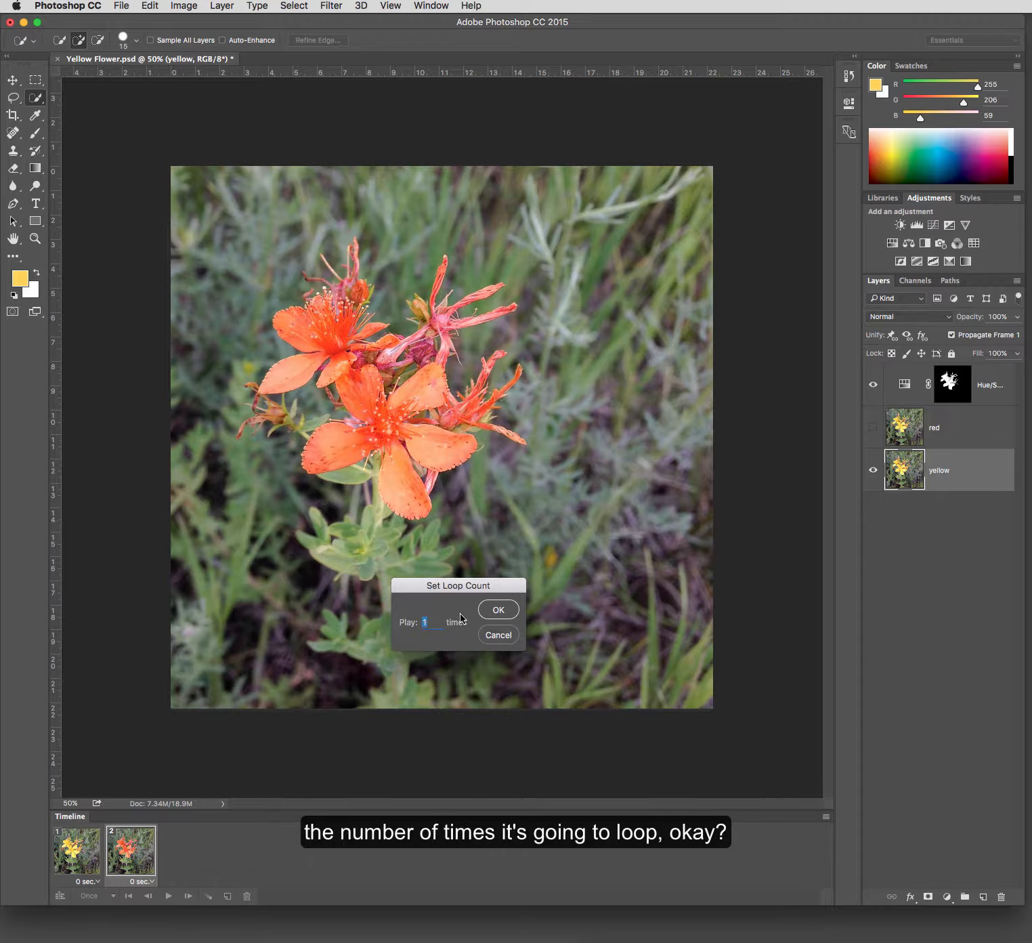
left_click(500, 635)
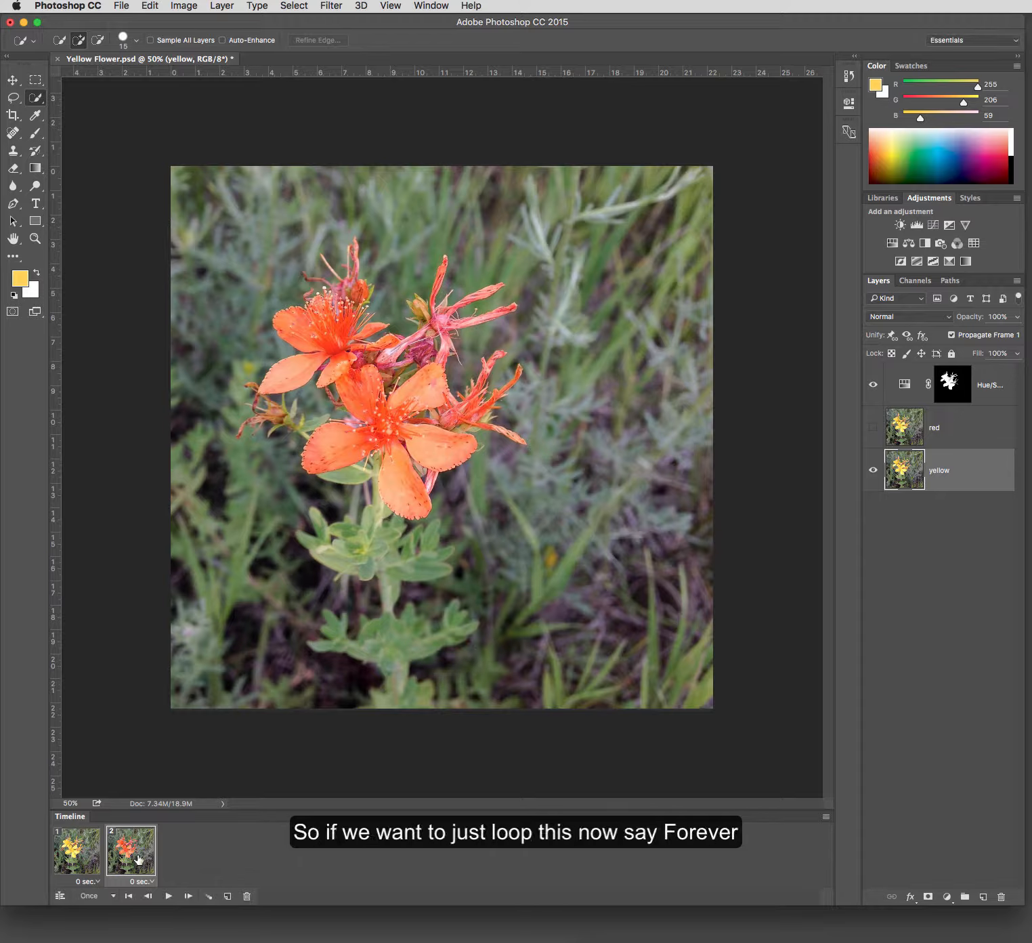
- Set the animation's looping to Forever, then play it and stop playback
left_click(110, 895)
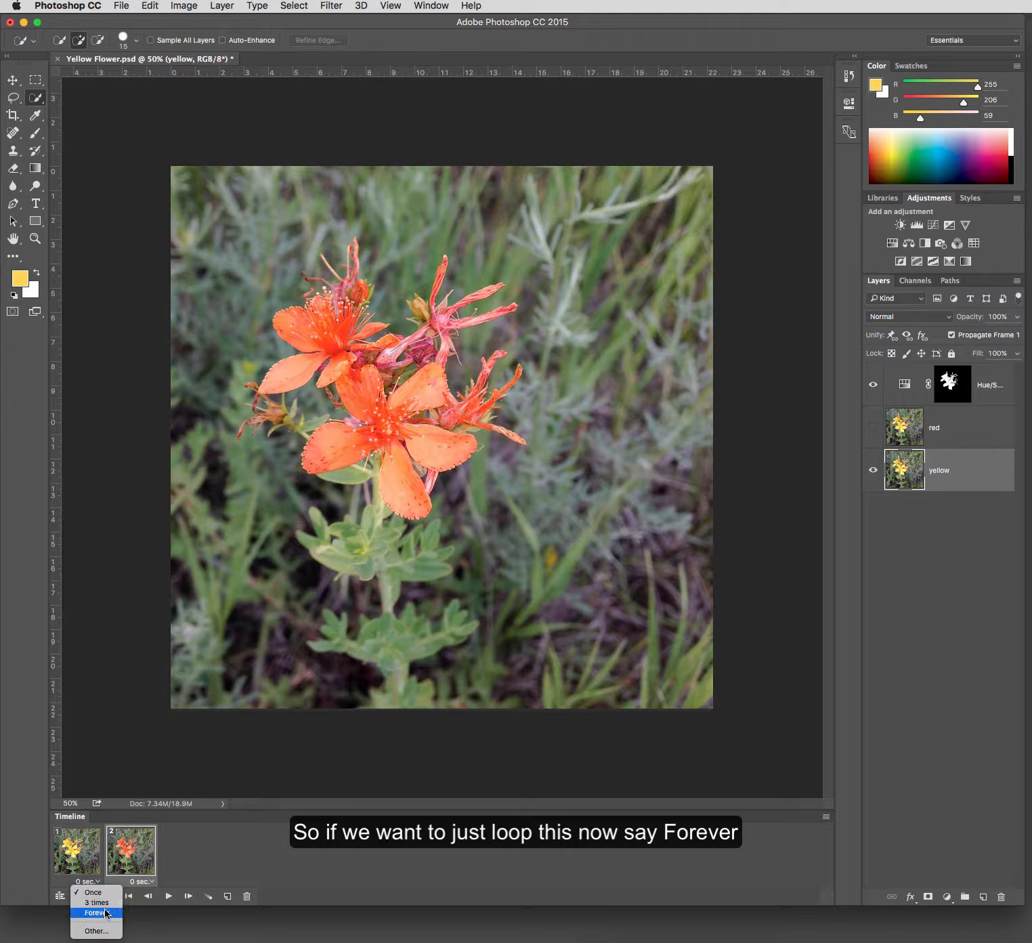
left_click(106, 913)
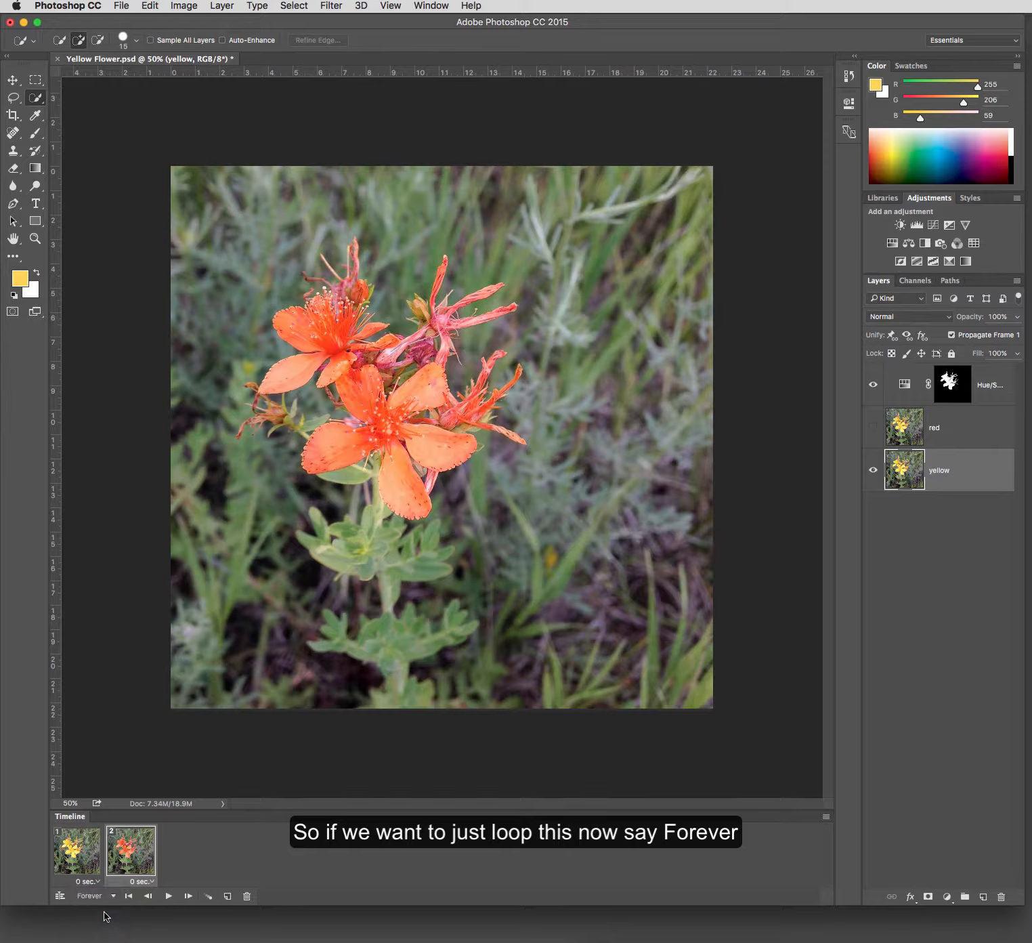
left_click(168, 896)
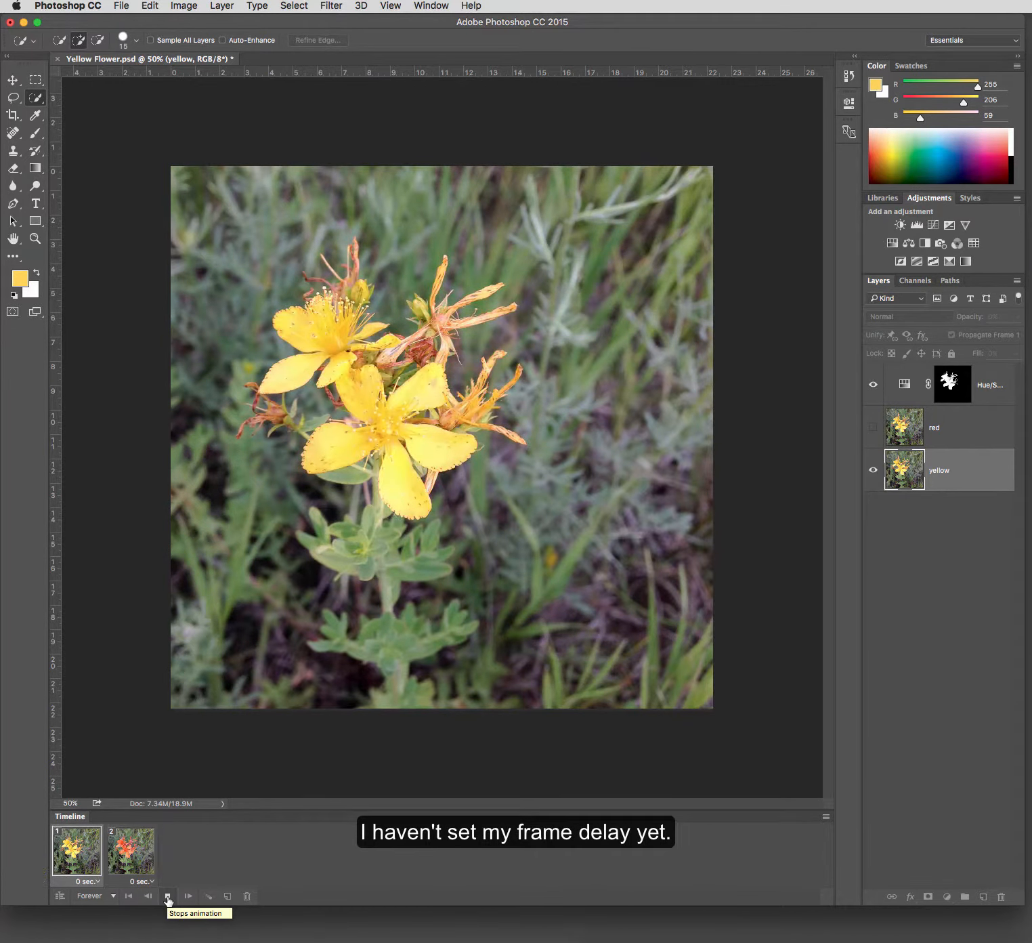
left_click(168, 897)
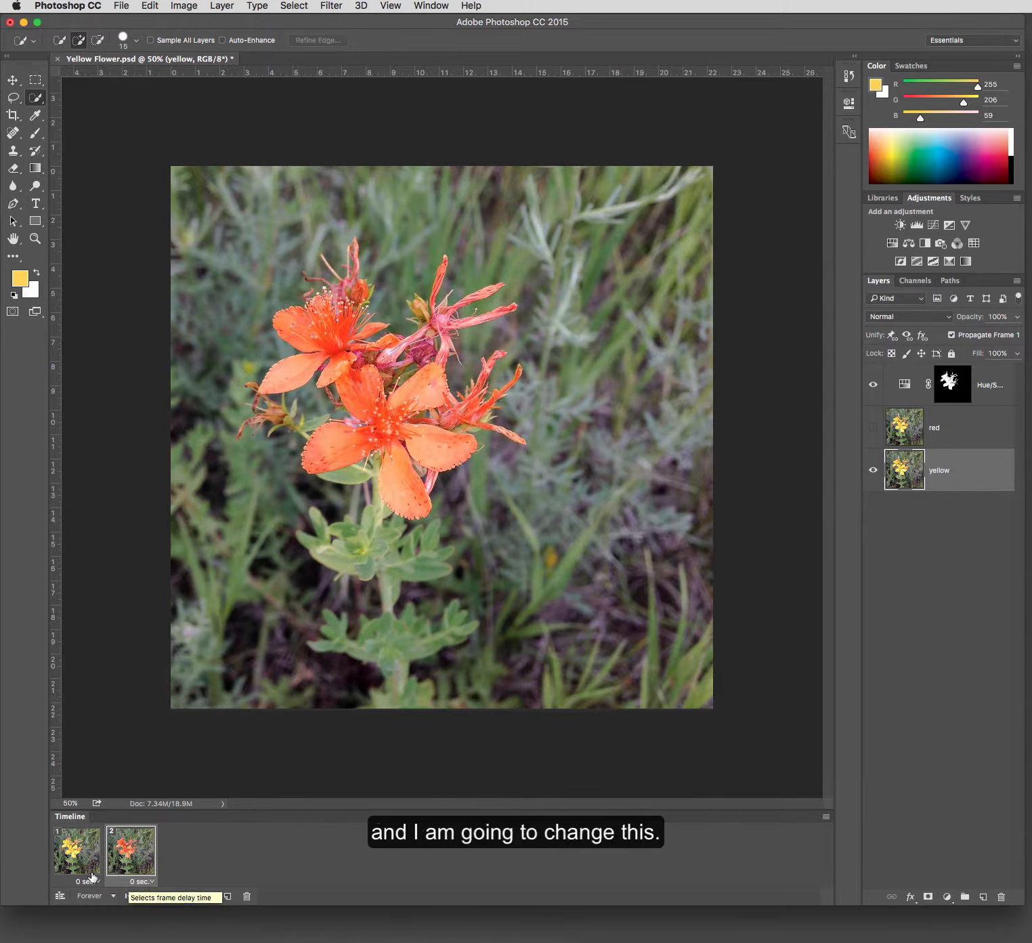
- Set the delay of both frames to 0.2 seconds, then play and stop the animation
left_click(148, 881)
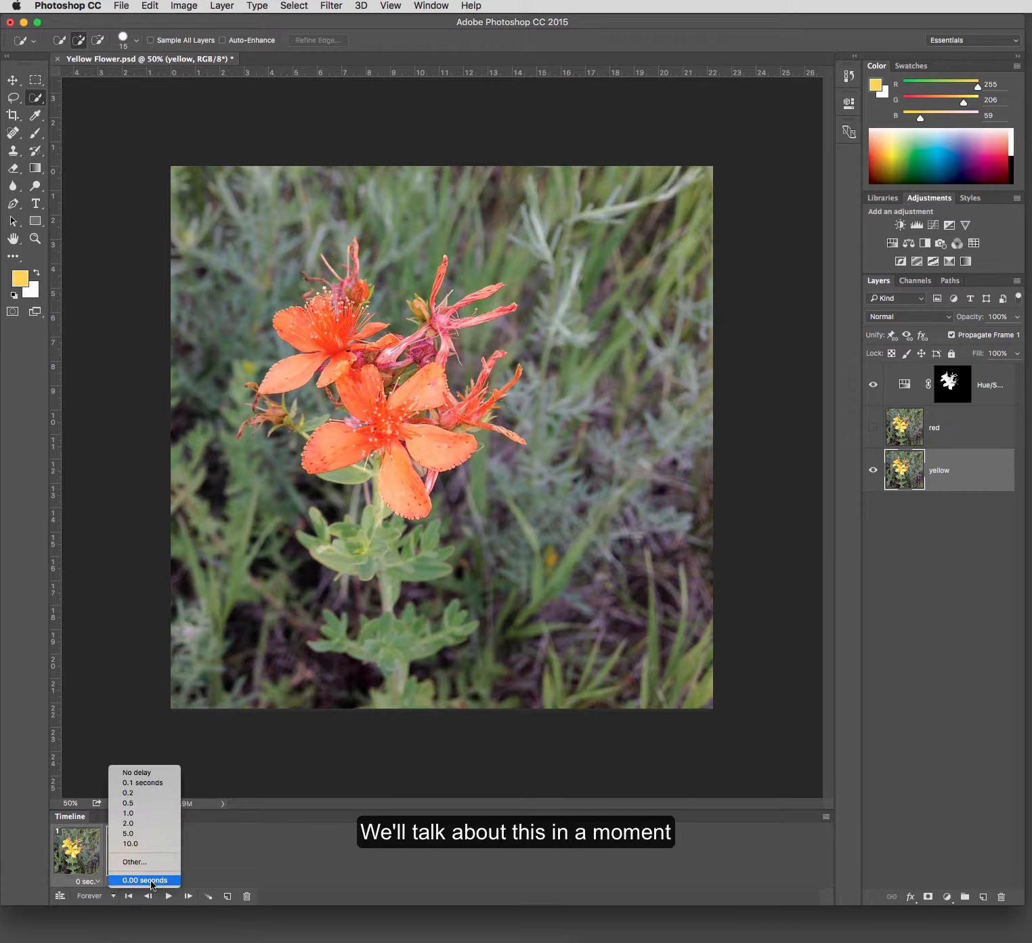
left_click(133, 792)
left_click(168, 896)
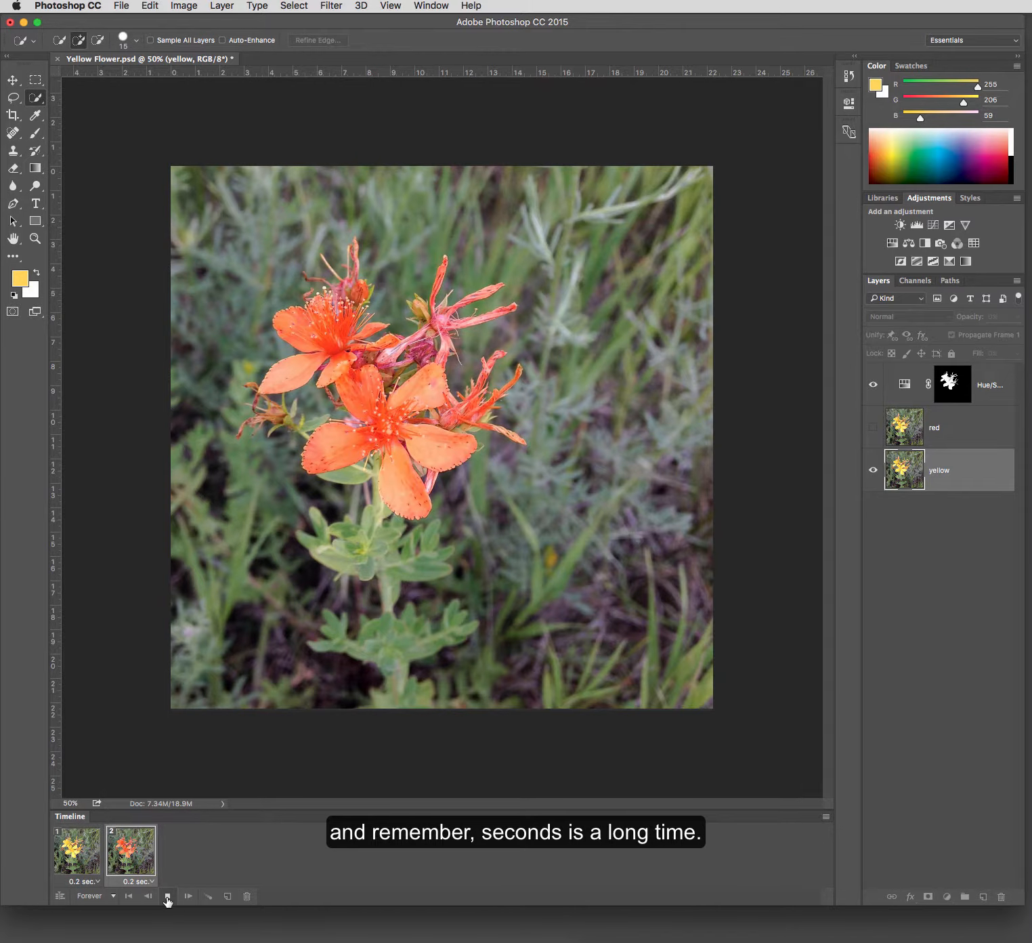
left_click(168, 896)
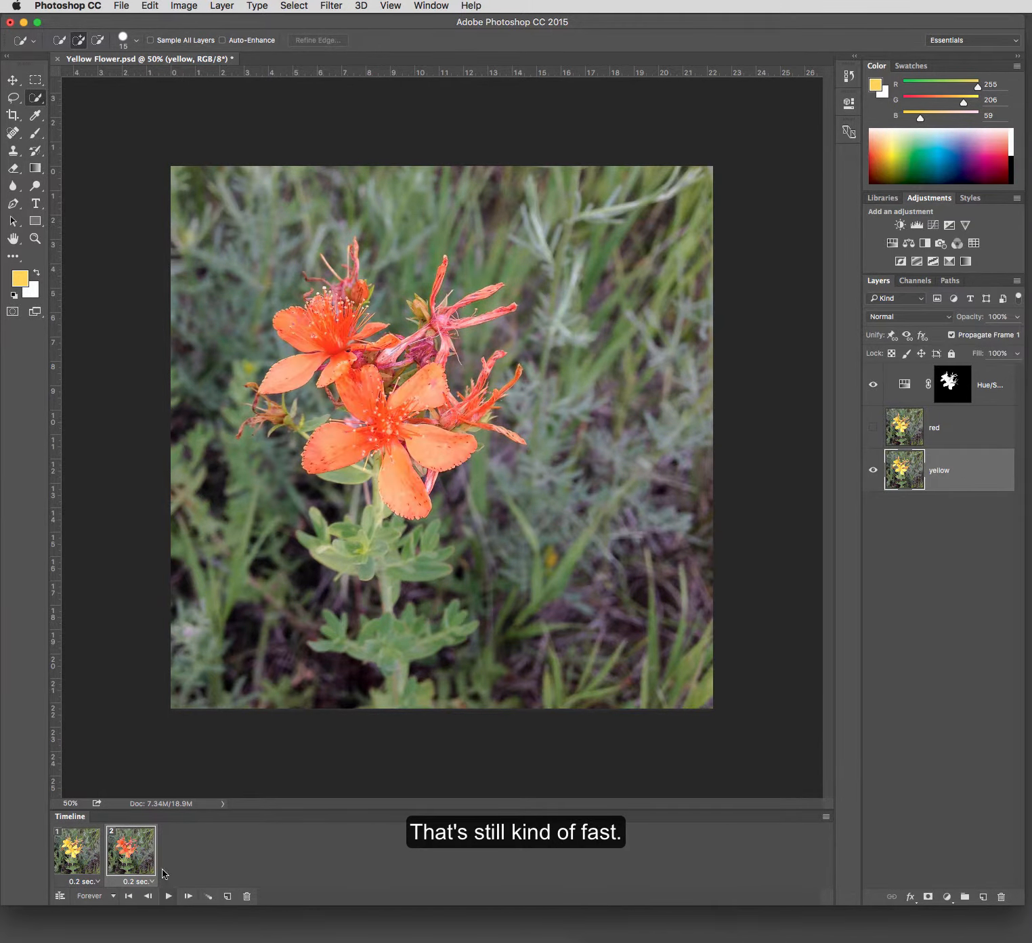
- Select both frames and set their delay to 0.5 seconds
left_click(81, 868, "shift")
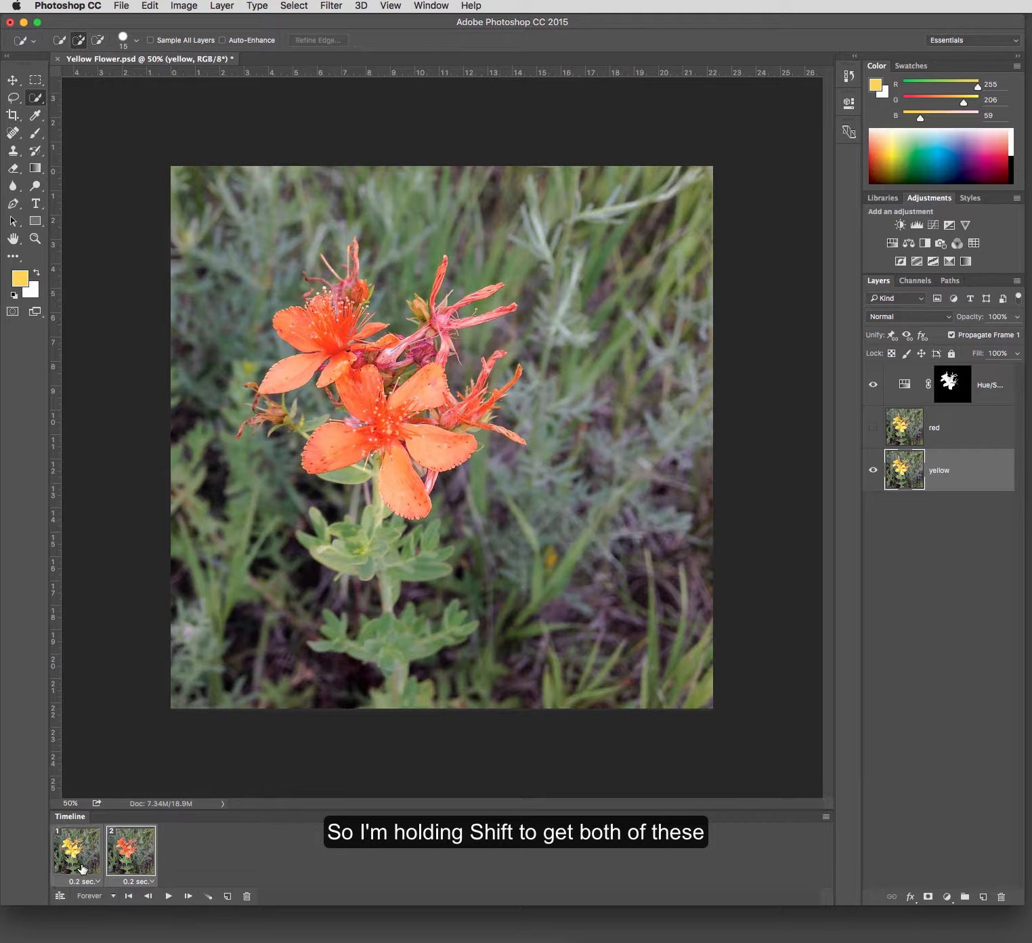
left_click(148, 883)
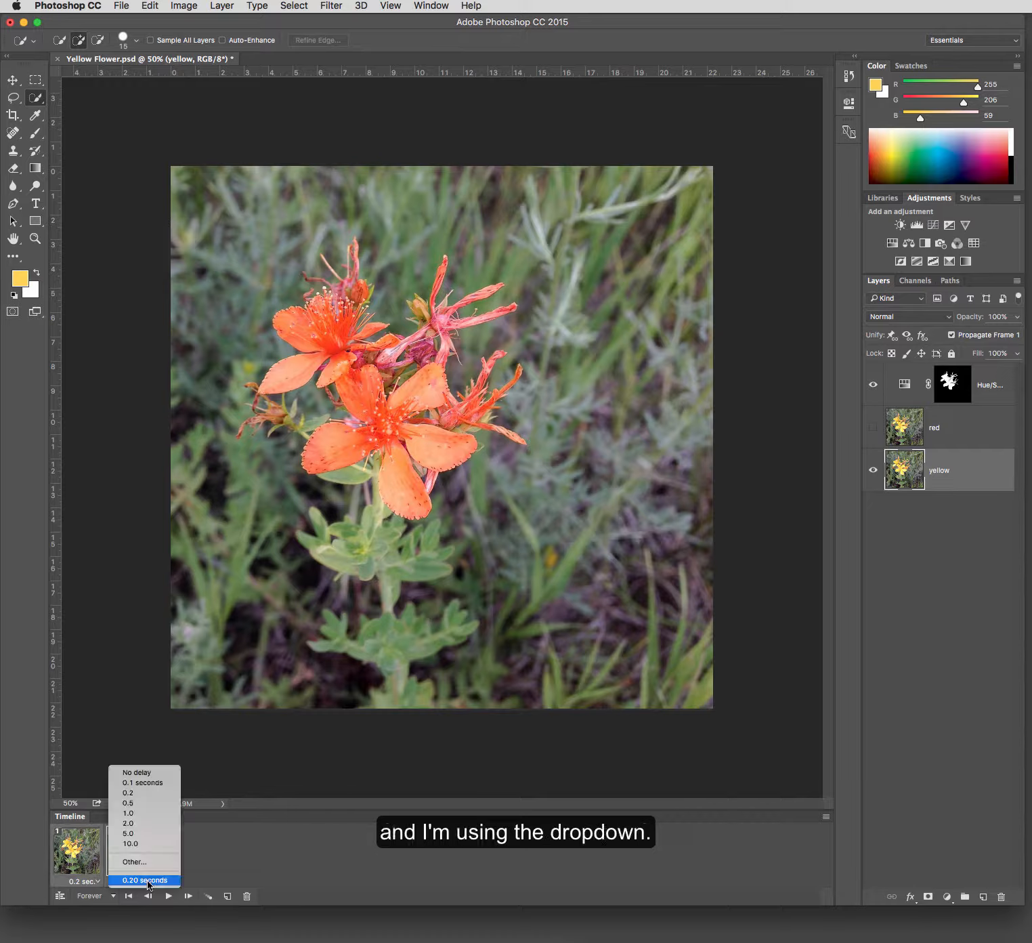
left_click(128, 803)
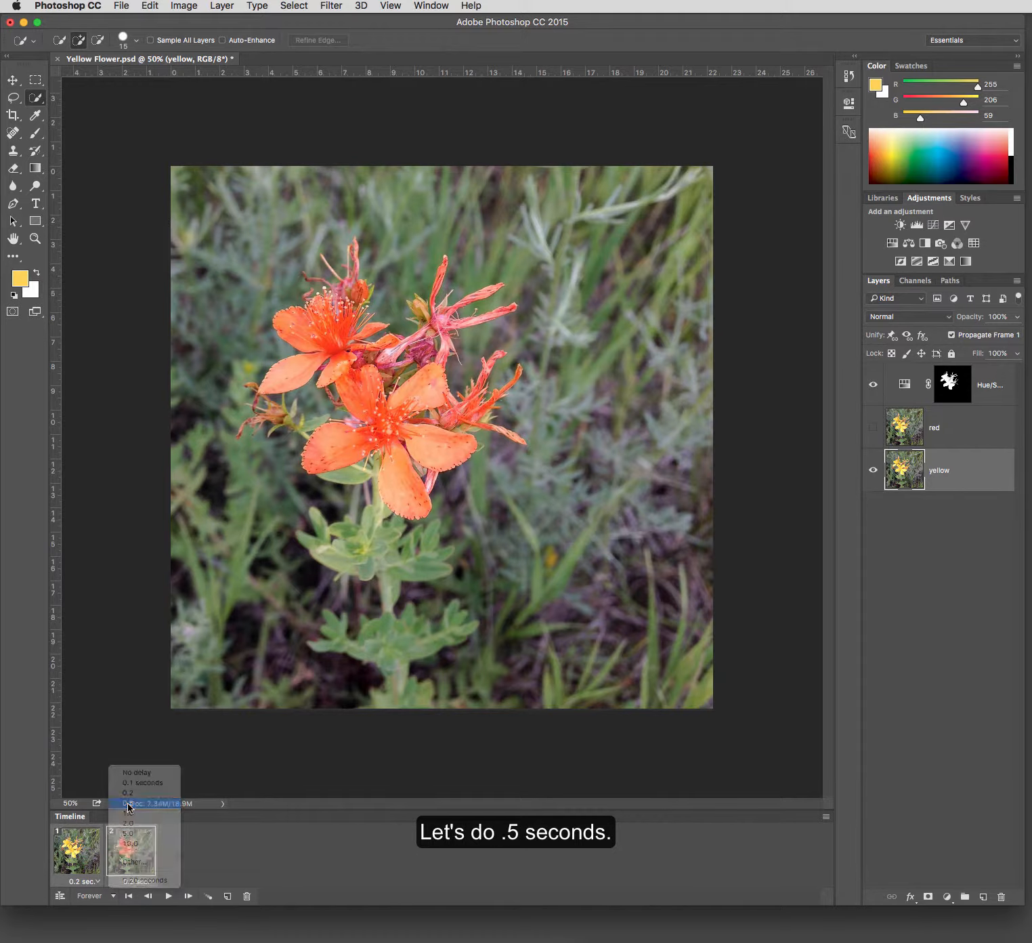
- Play the two-frame animation to check its timing, and stop playback
left_click(169, 896)
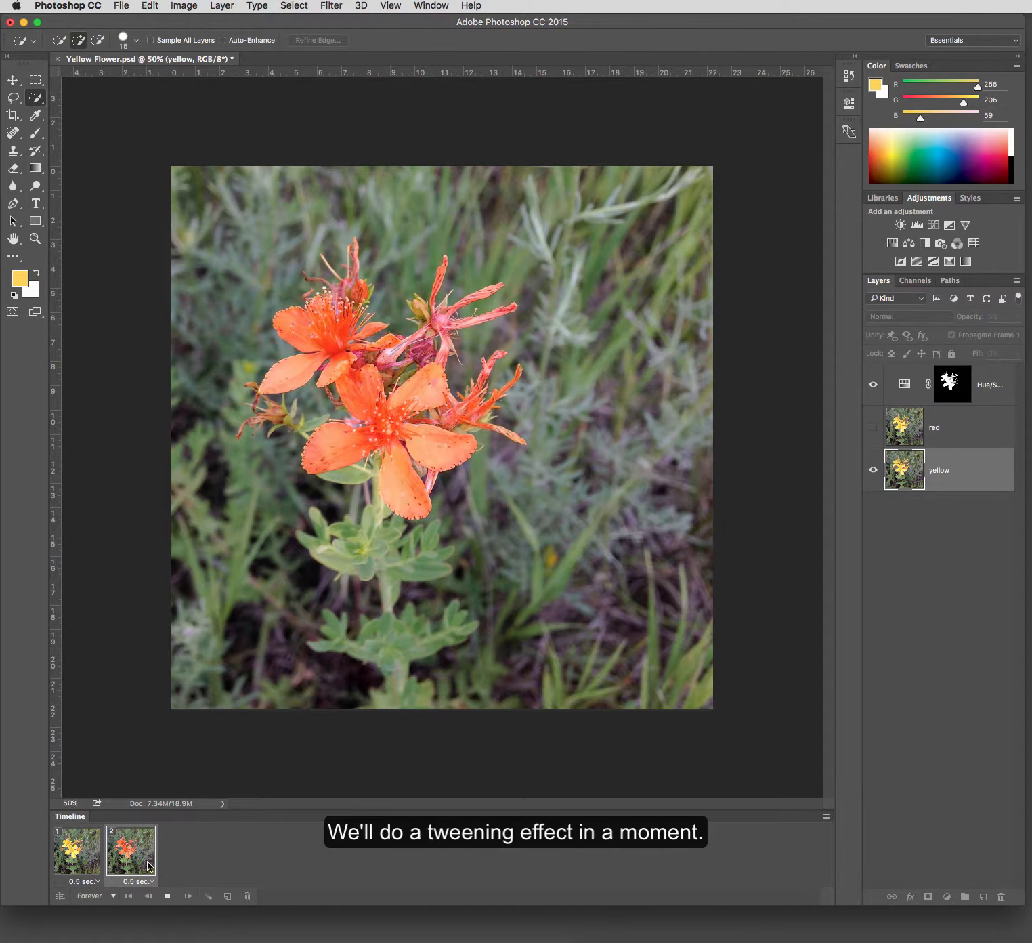
left_click(167, 896)
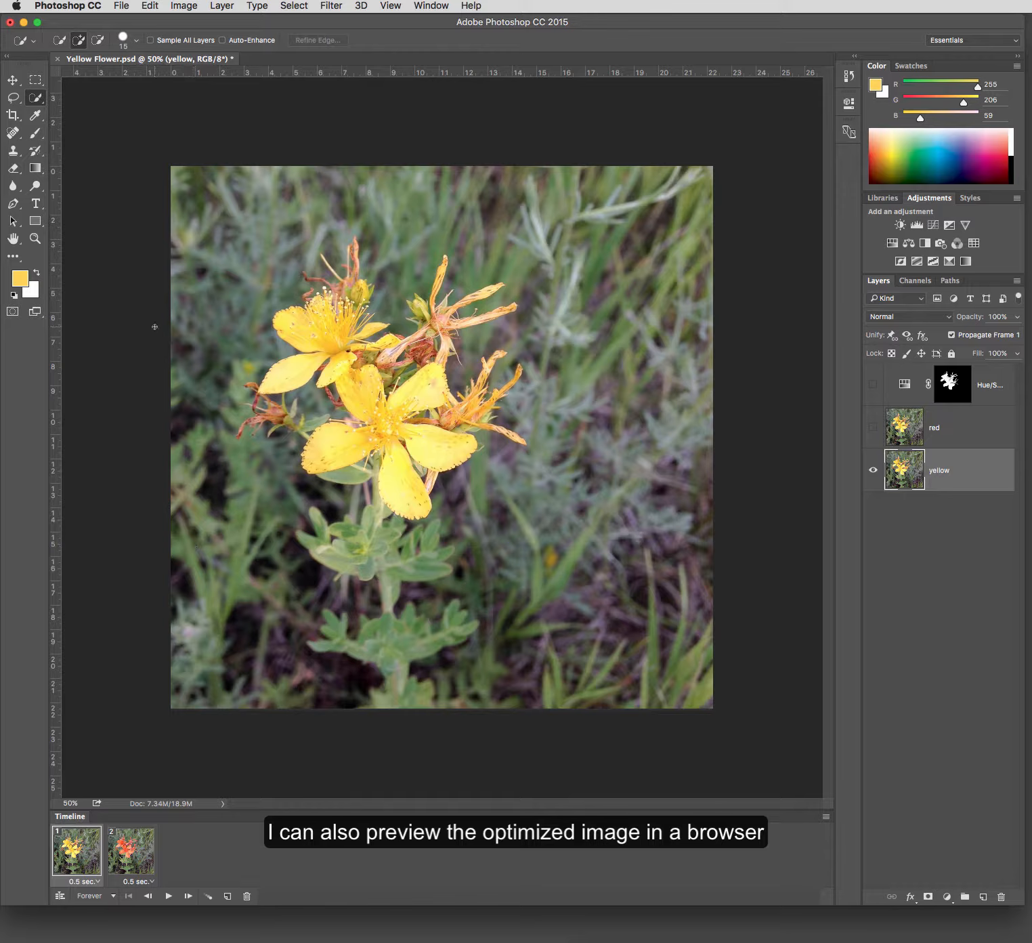
- Open Save for Web (Legacy) and compare the original with the optimized JPEG in the 2-Up view at 50% zoom
left_click(123, 7)
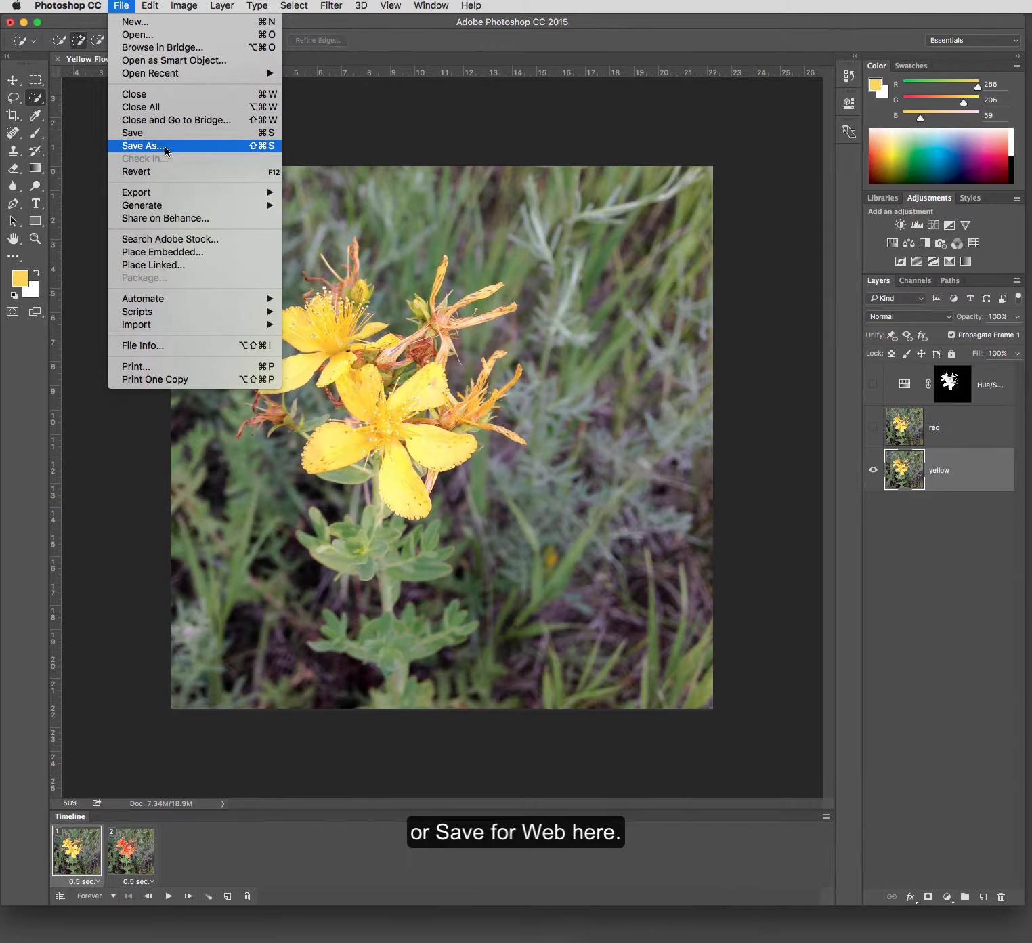
mouse_move(180, 195)
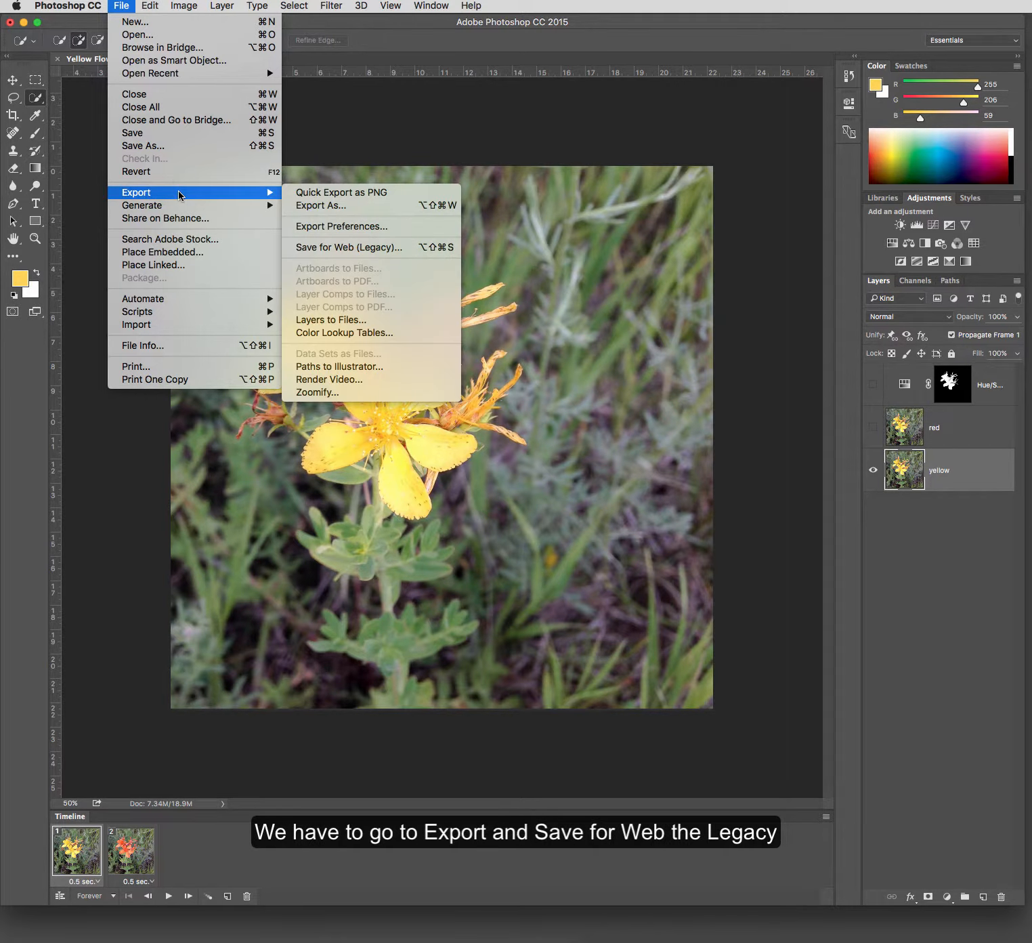
left_click(313, 248)
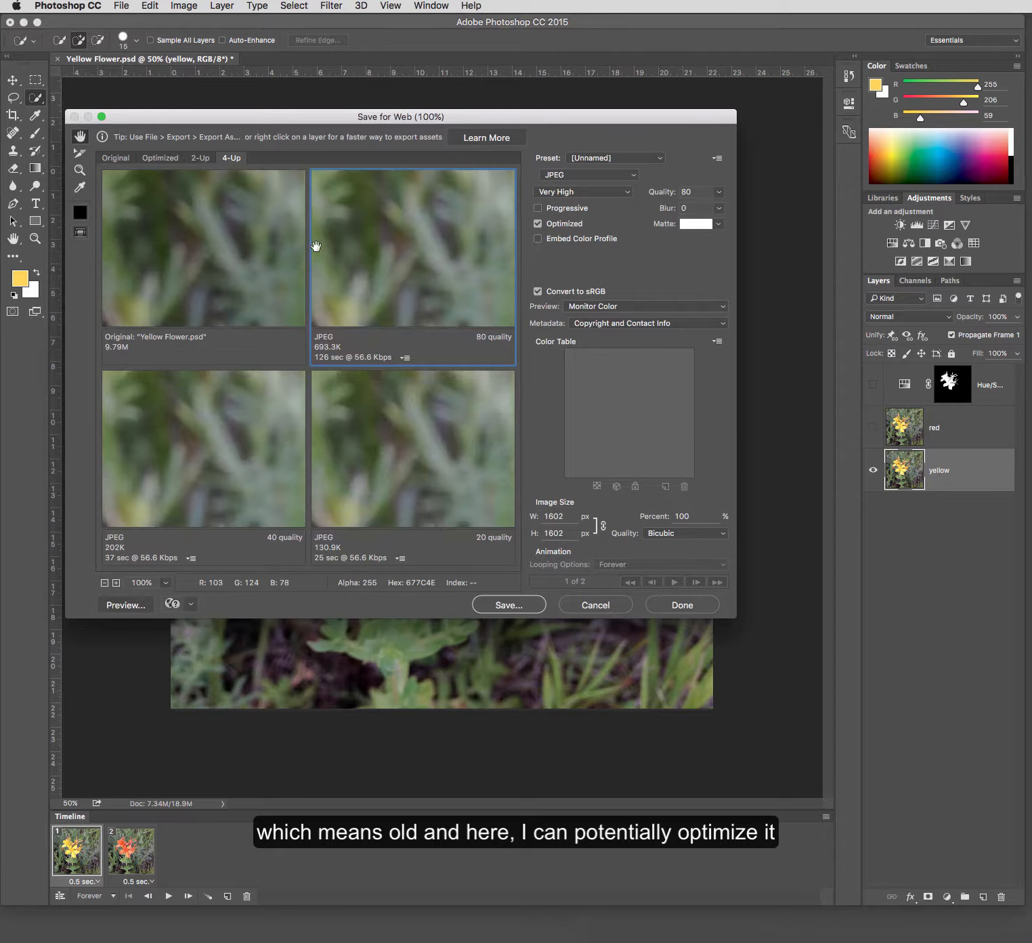
left_click(165, 159)
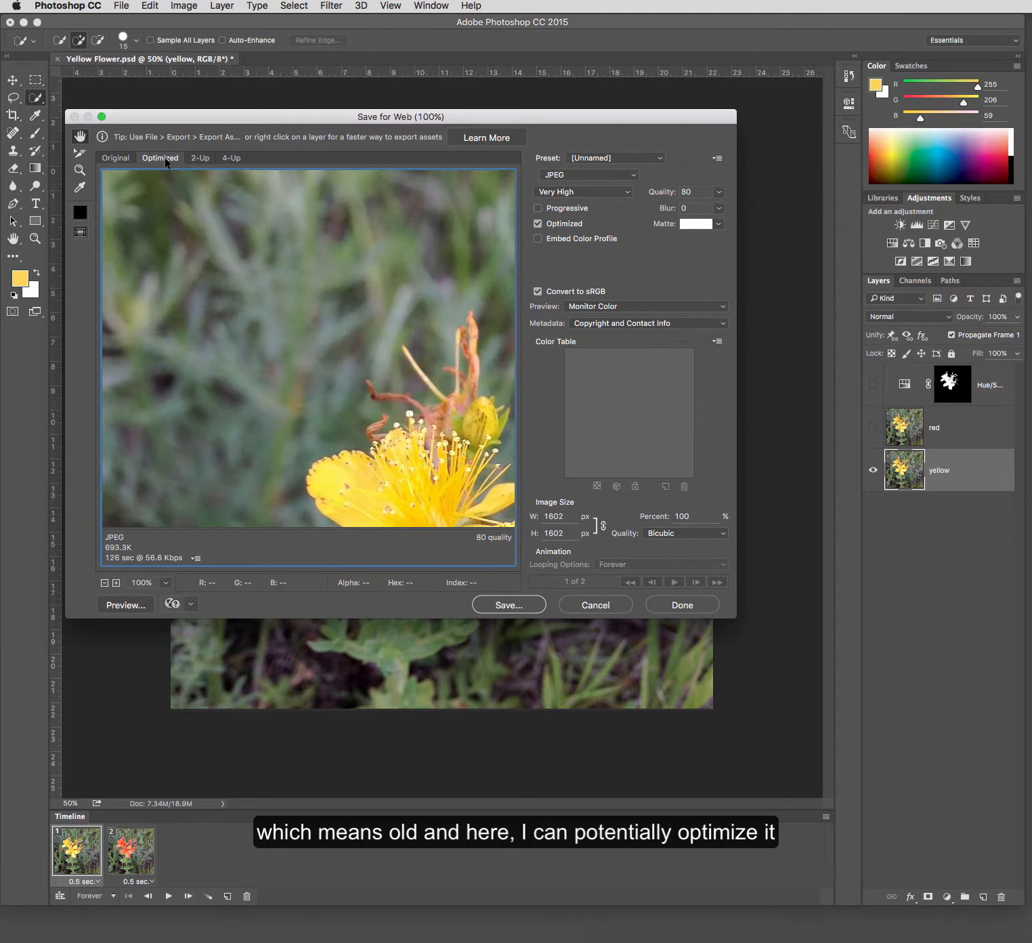
left_click(201, 158)
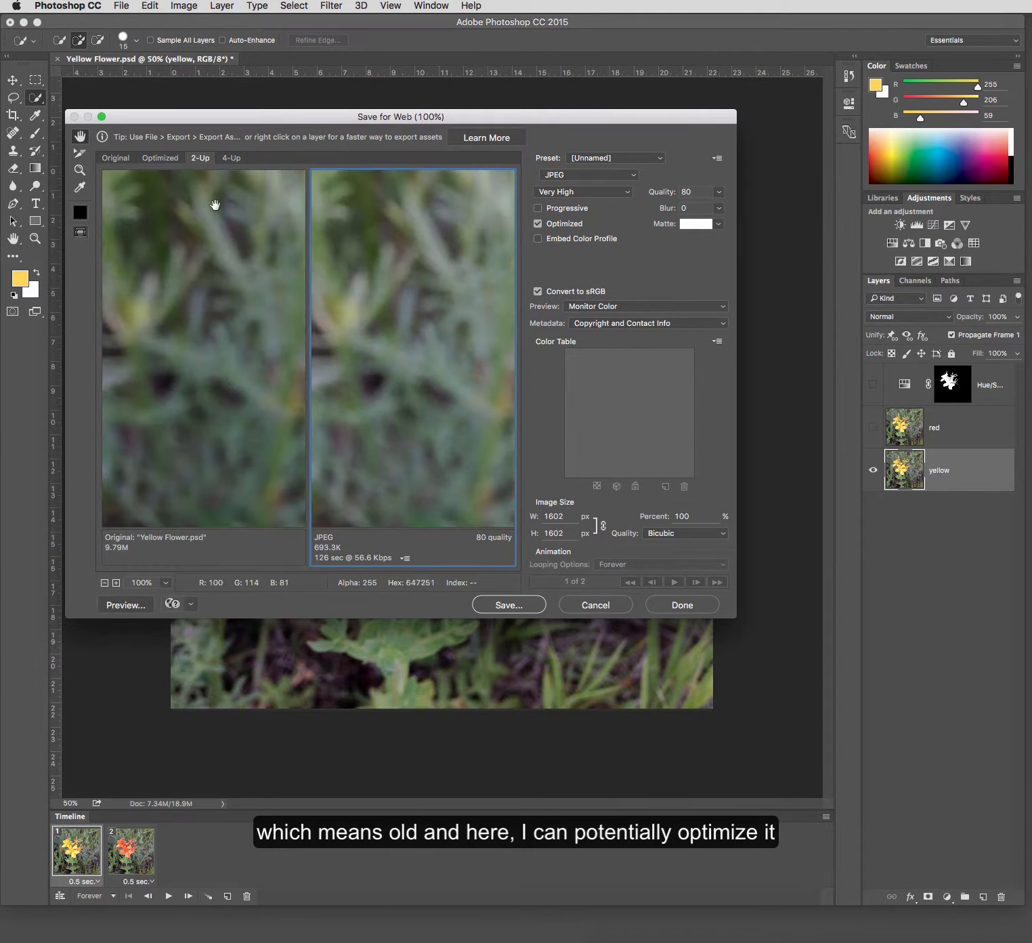
left_click(105, 582)
left_click(104, 582)
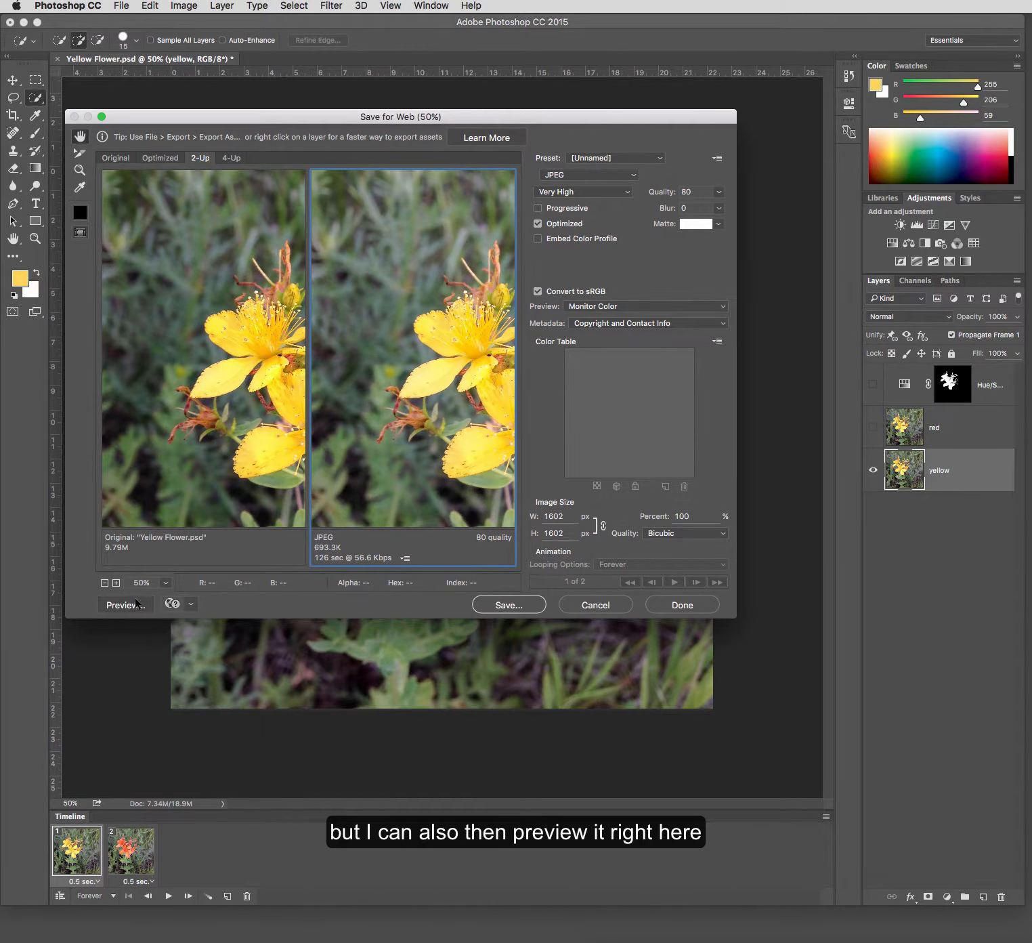
- Check the preview browser options, then preview the JPEG version in Firefox twice, closing the preview window each time
left_click(191, 604)
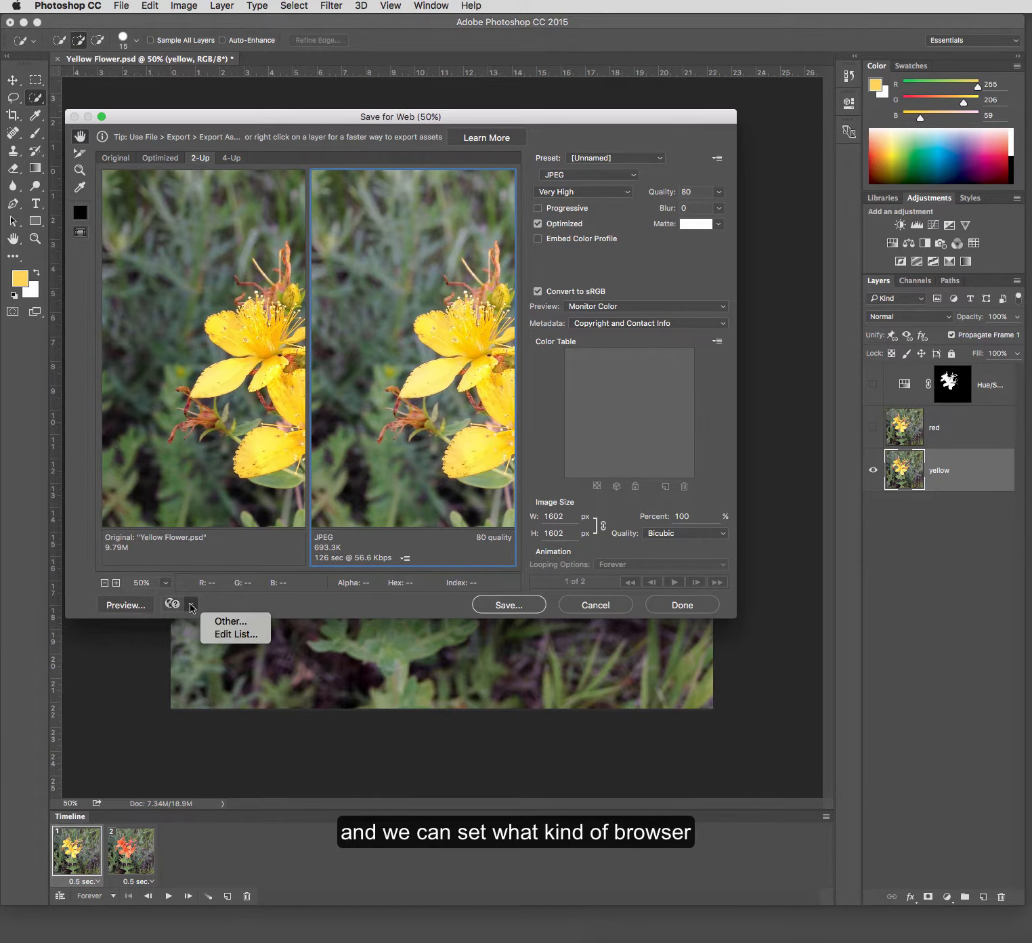
left_click(170, 605)
left_click(170, 605)
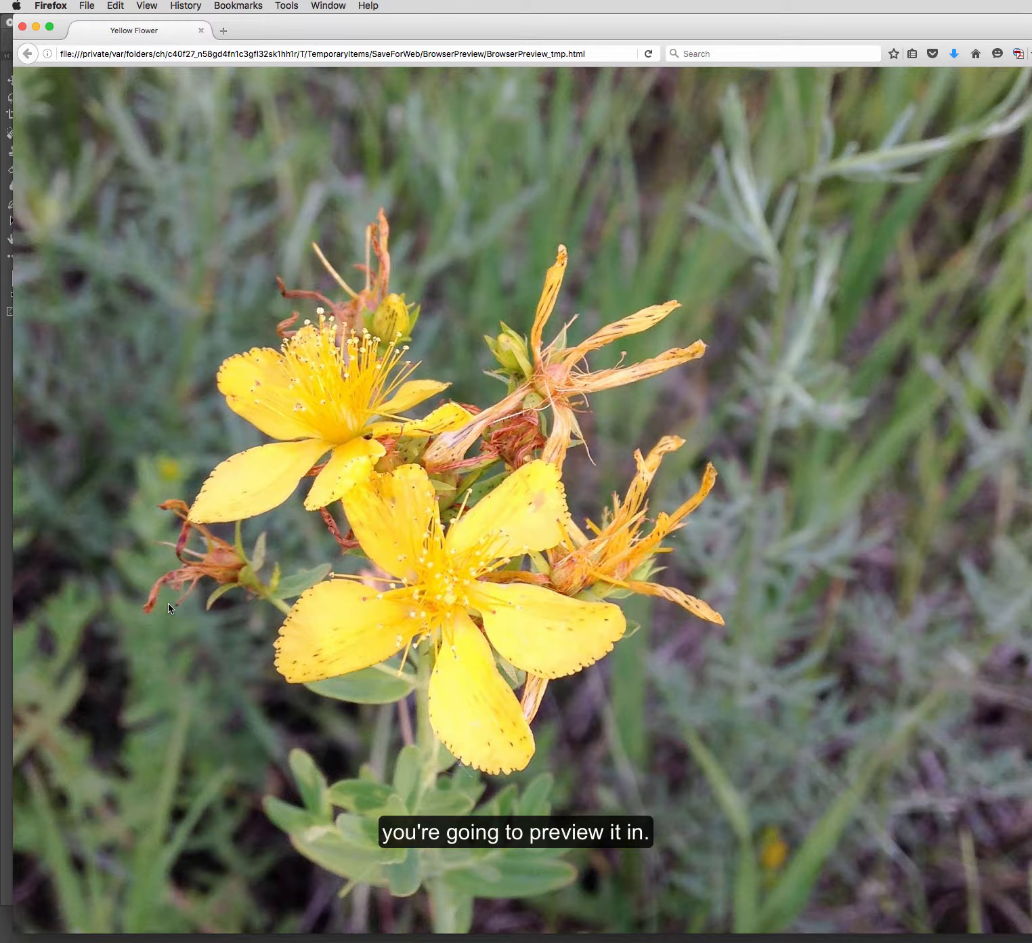
left_click(201, 31)
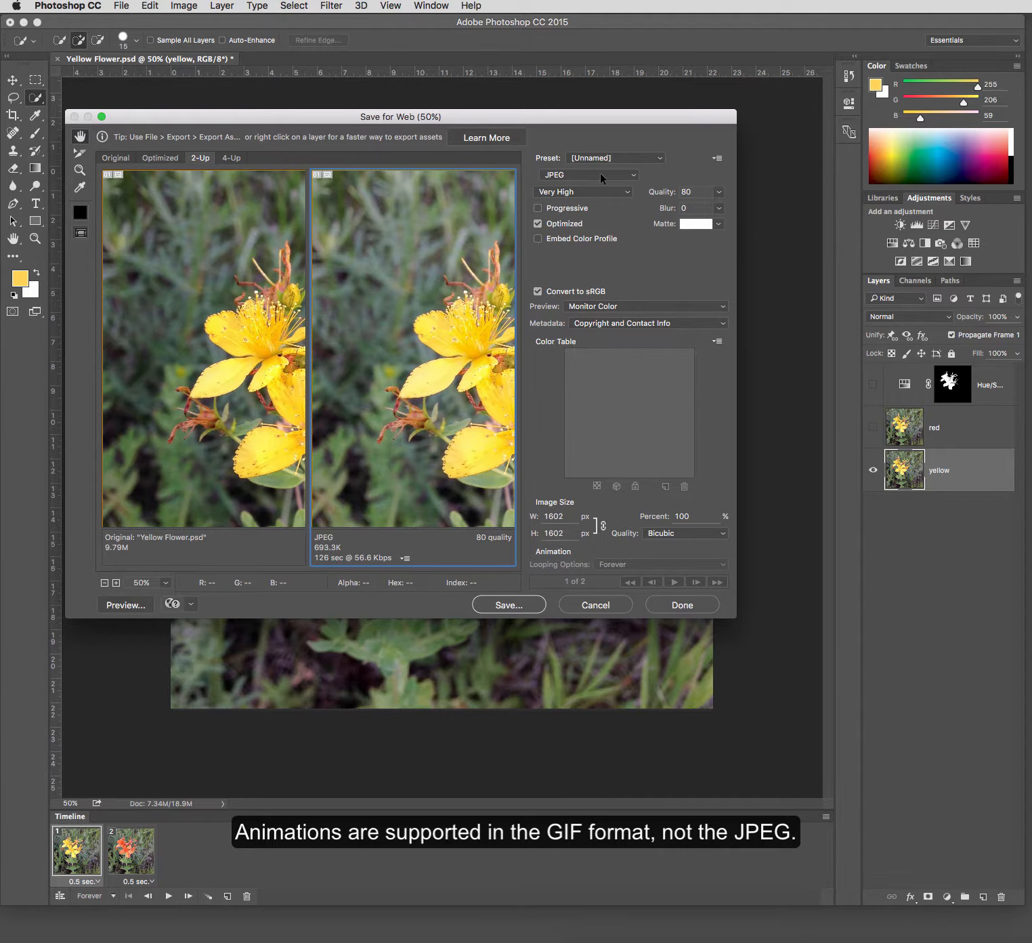
left_click(135, 605)
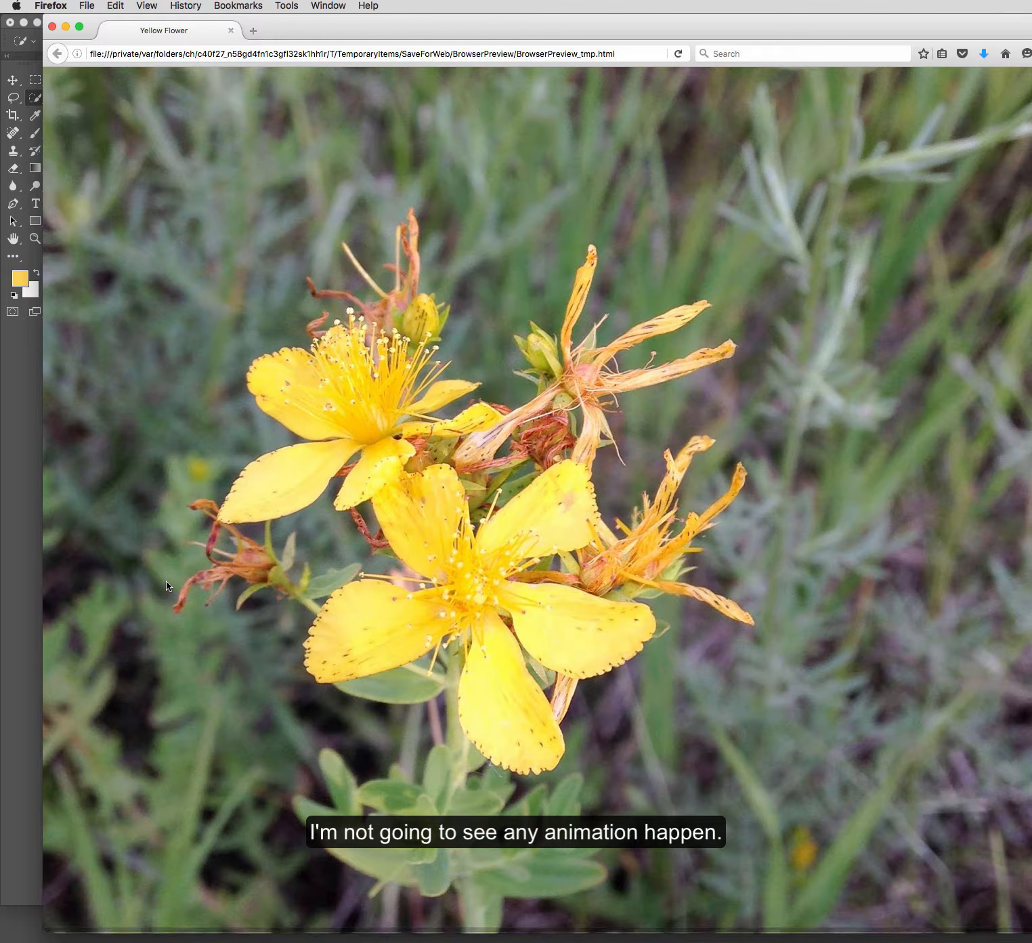
left_click(66, 28)
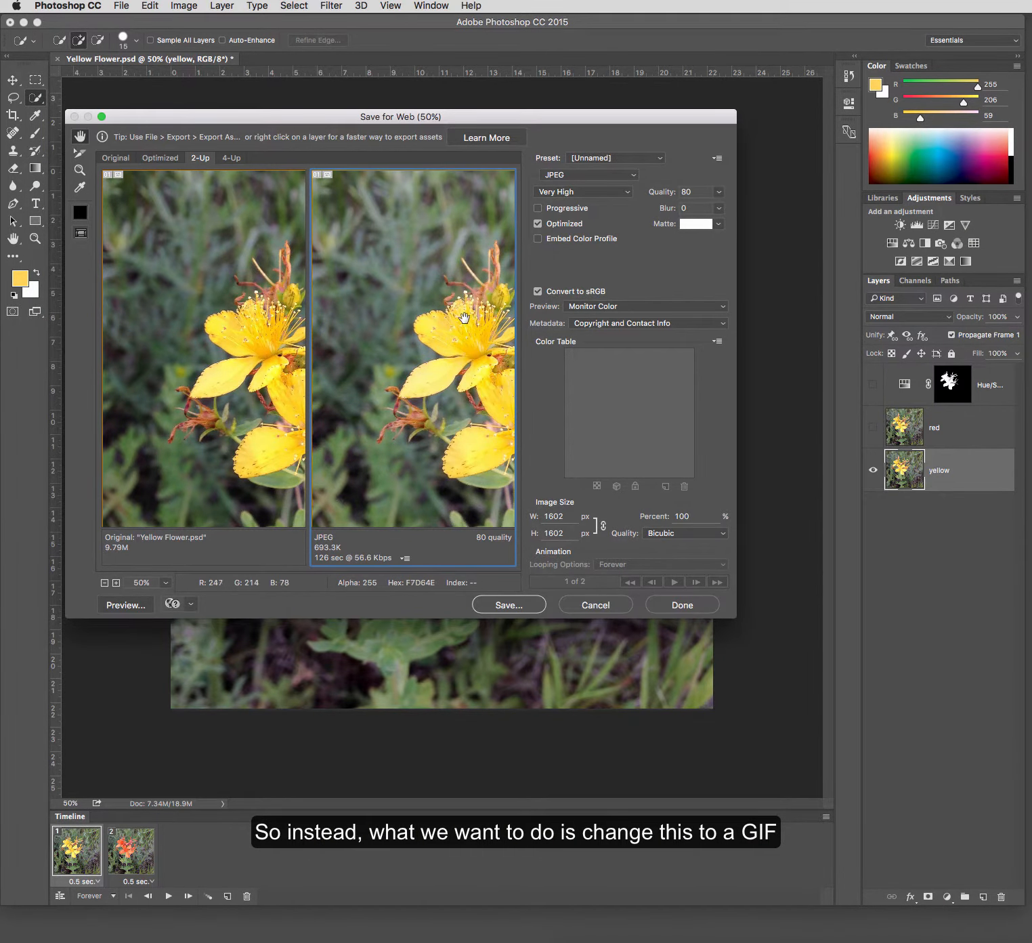
- Set the export format to GIF with 256 colors and inspect the flowers in the optimized preview
left_click(606, 177)
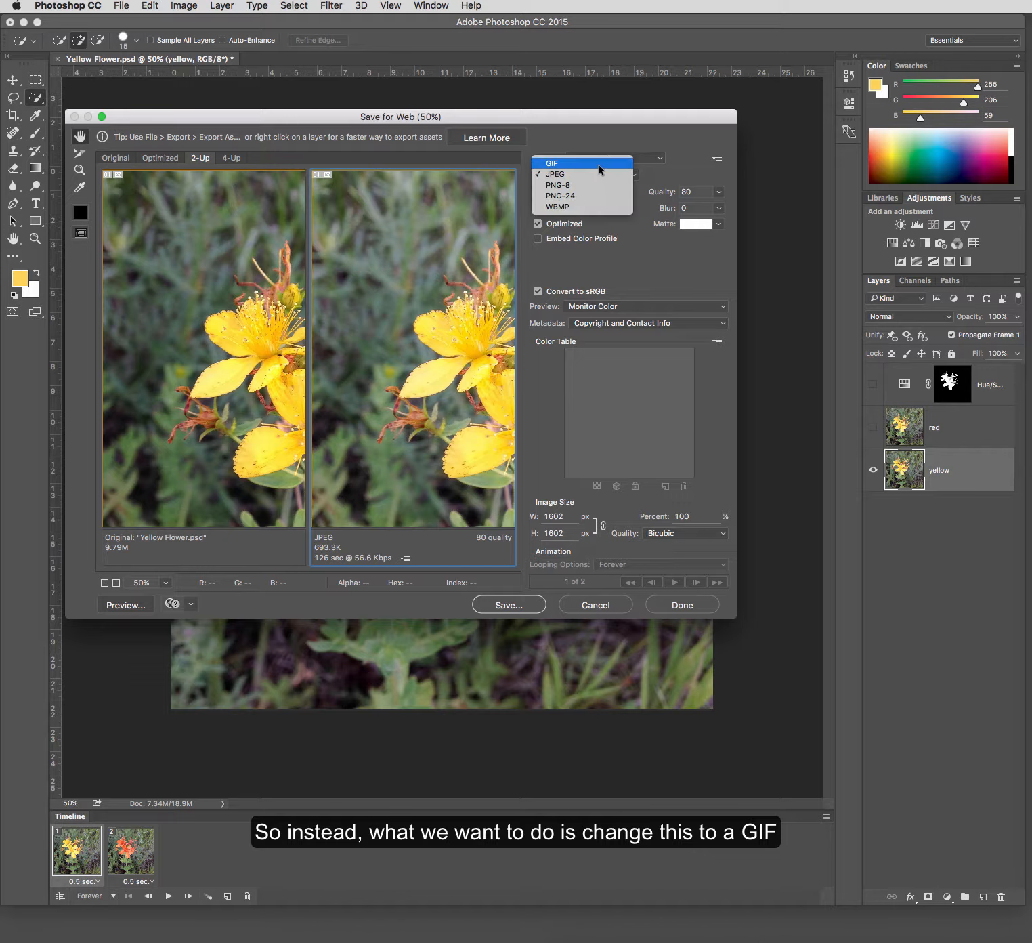
left_click(598, 164)
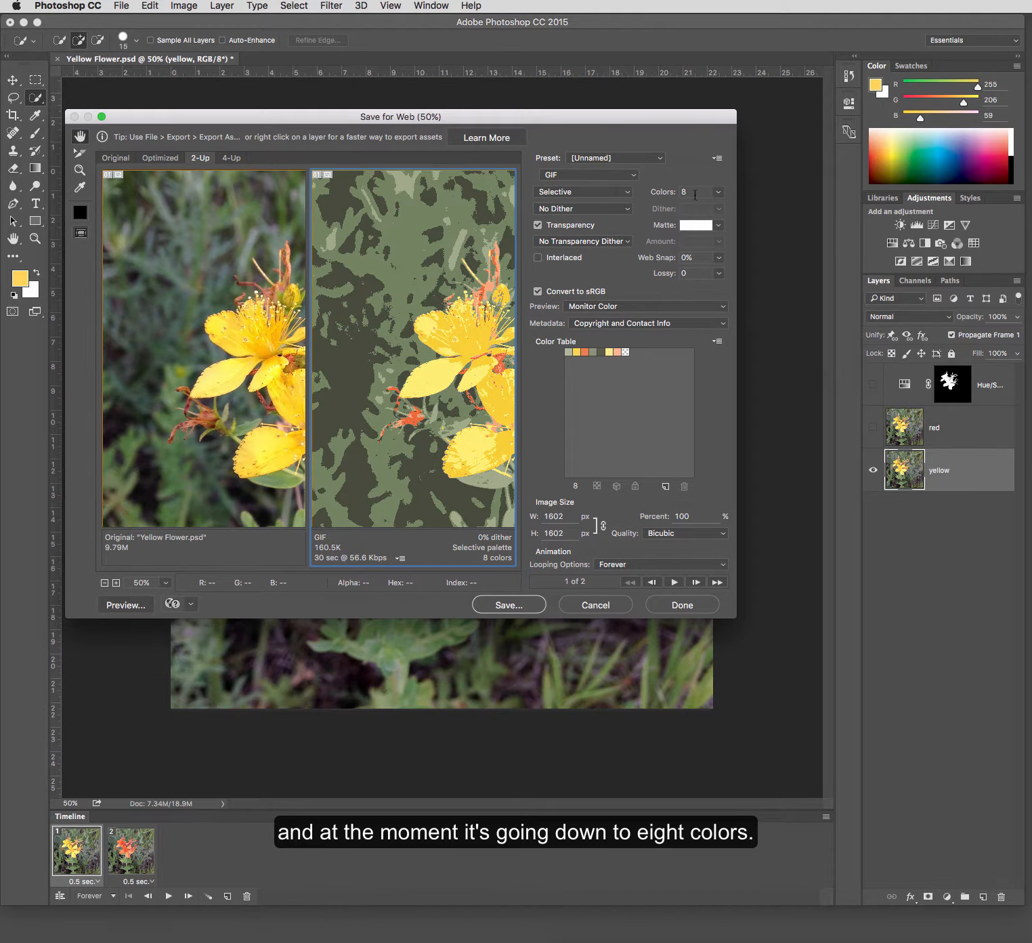
left_click(717, 192)
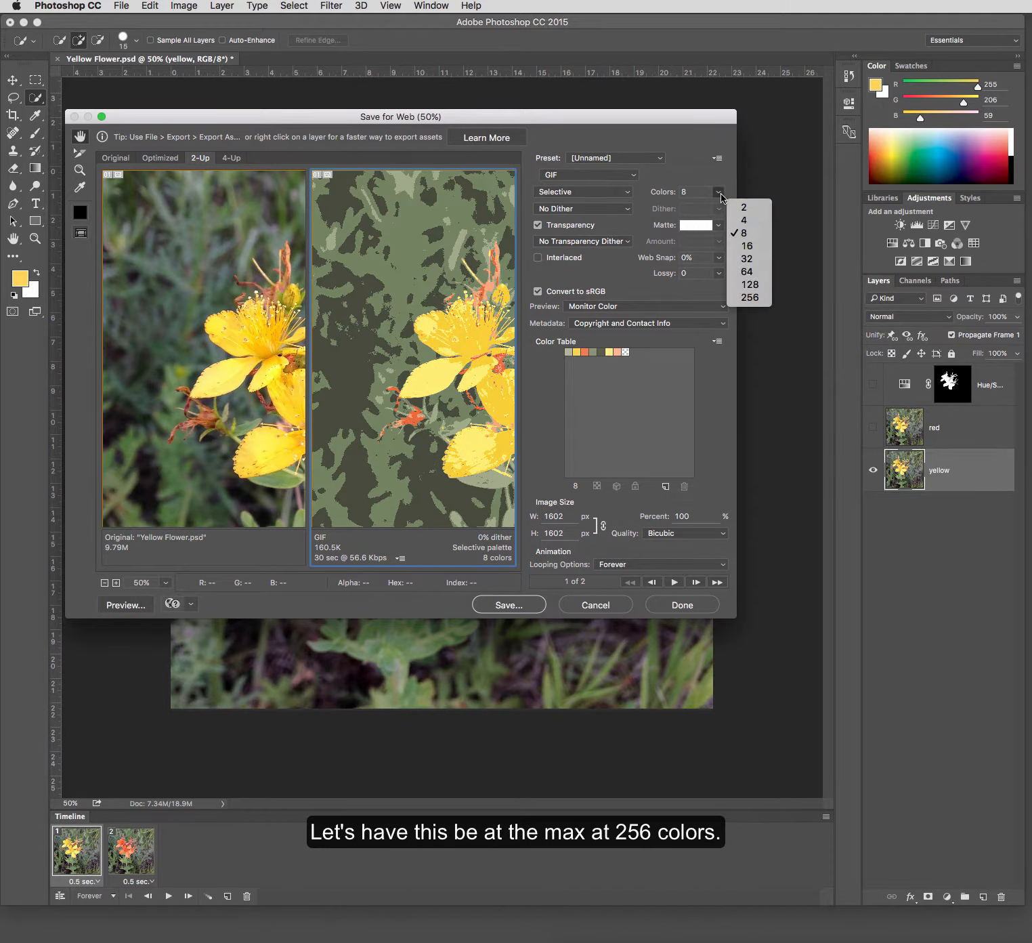
left_click(738, 297)
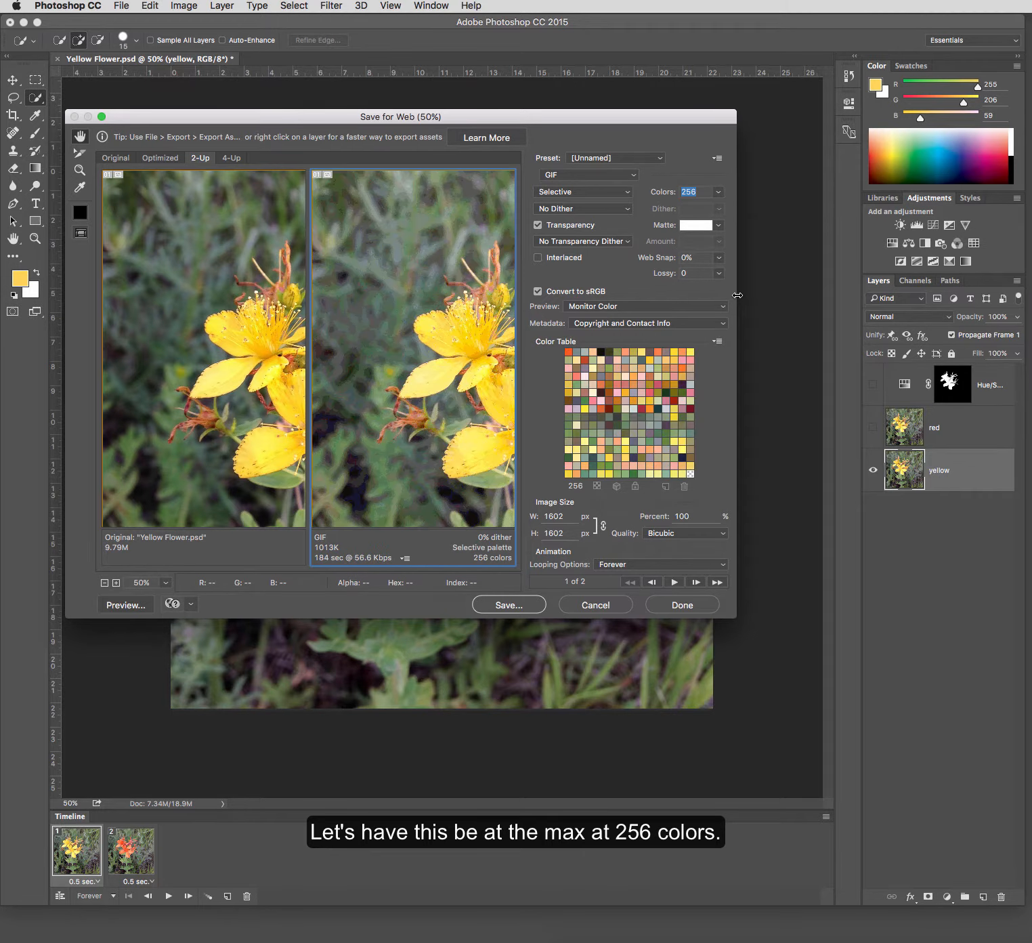
left_click_drag(433, 376, 349, 330)
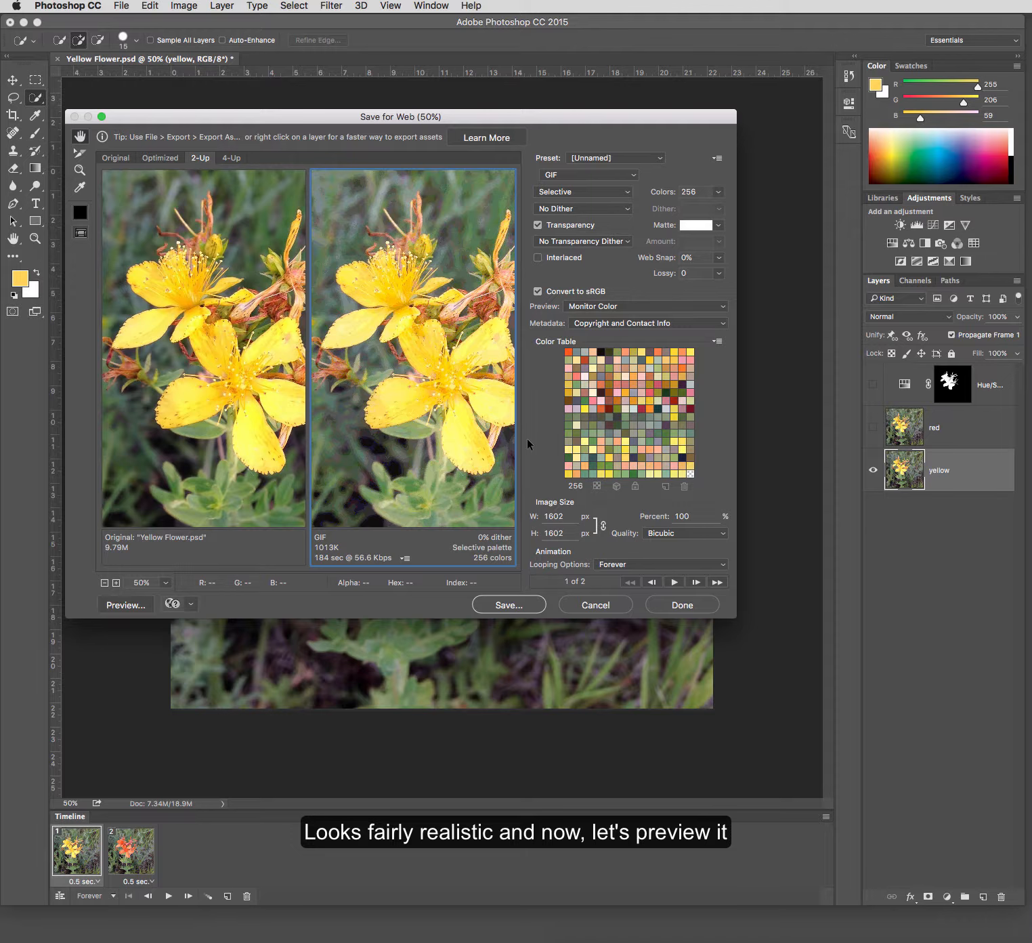
- Preview the animated GIF in Firefox, put the browser window away, and cancel Save for Web without saving
left_click(135, 607)
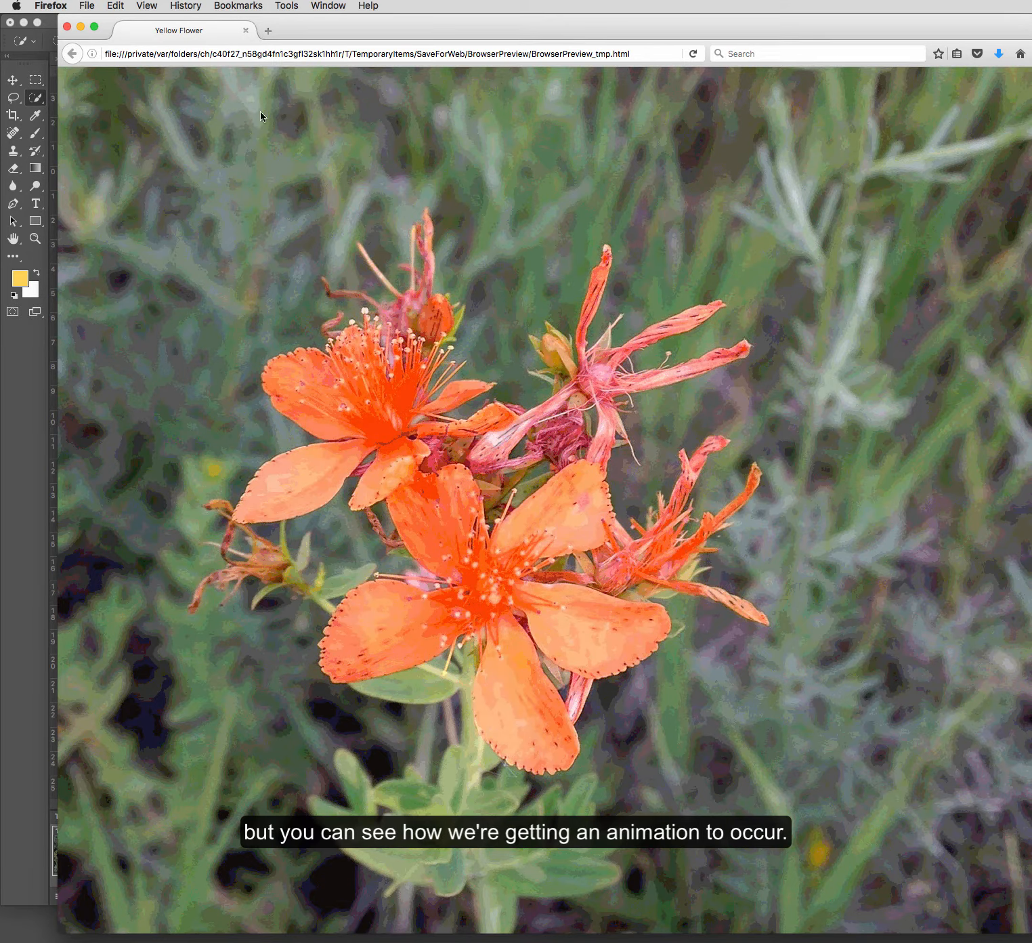
left_click(80, 27)
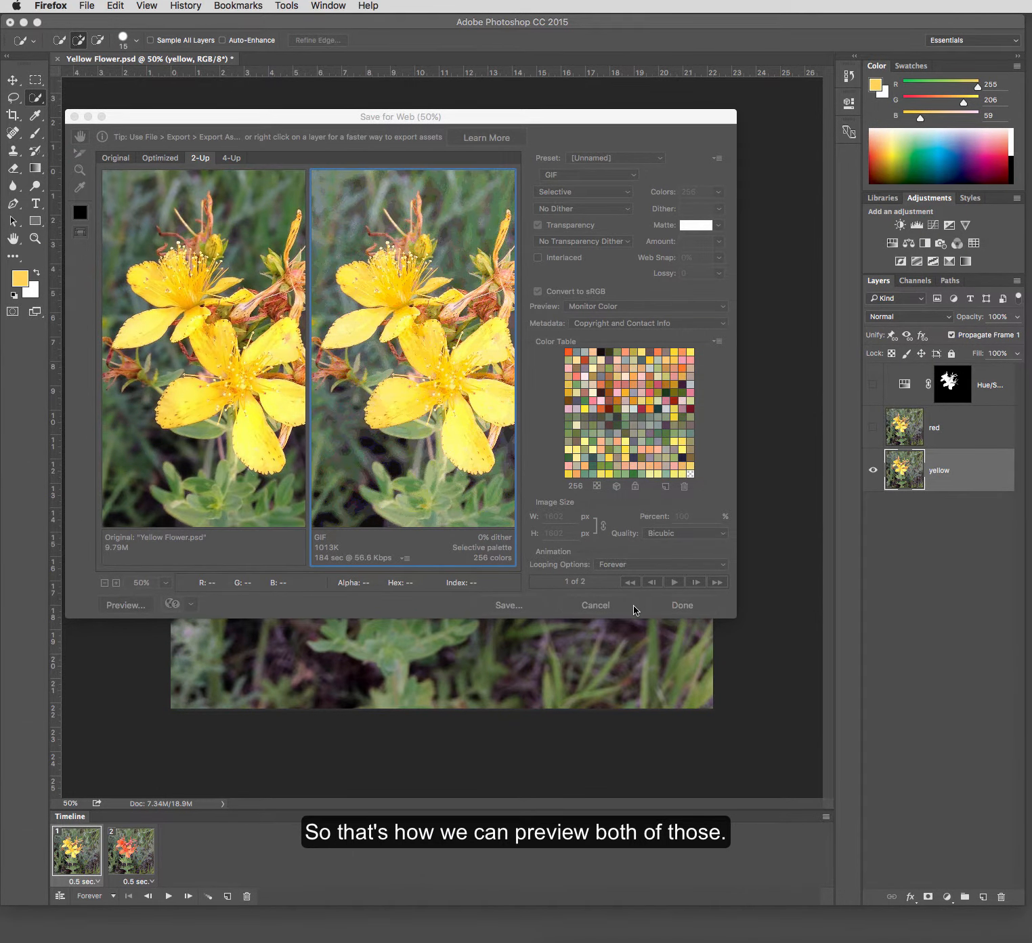
left_click(599, 604)
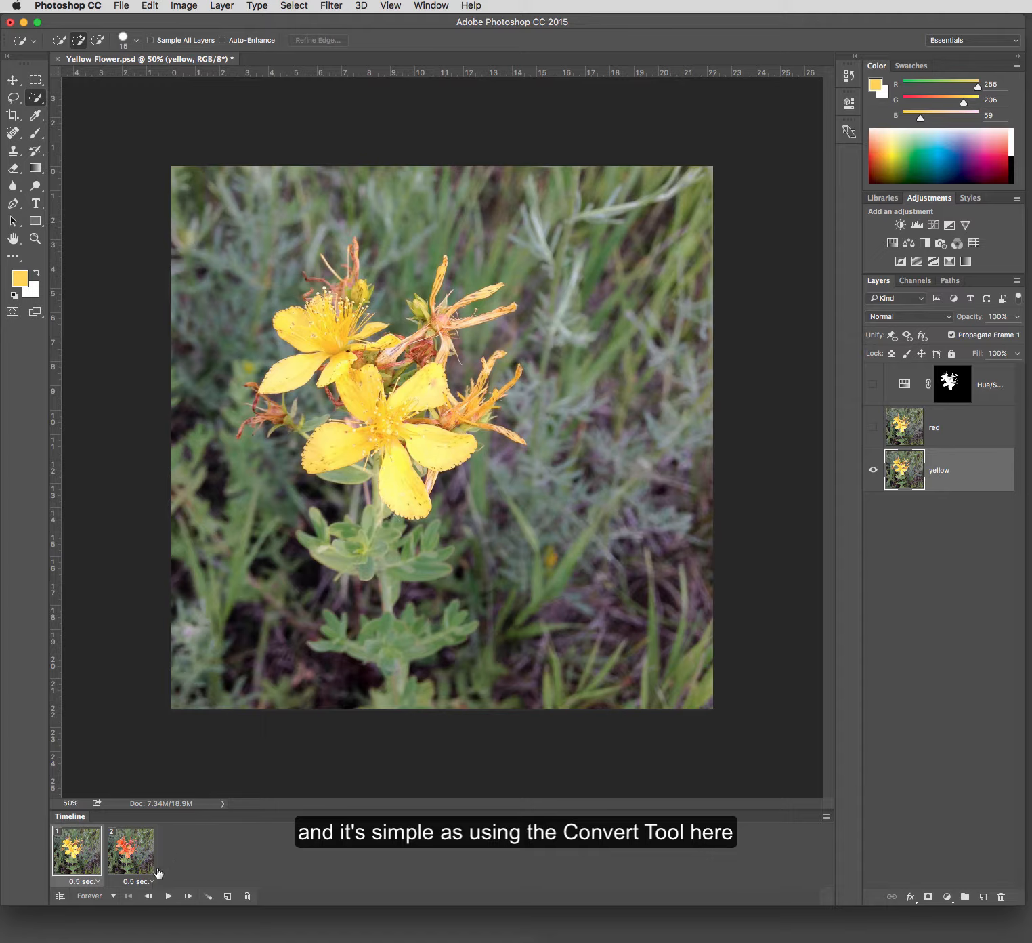
- Convert the frame animation to a video timeline and expand the properties of the yellow, red and Hue/Saturation 1 tracks
left_click(59, 898)
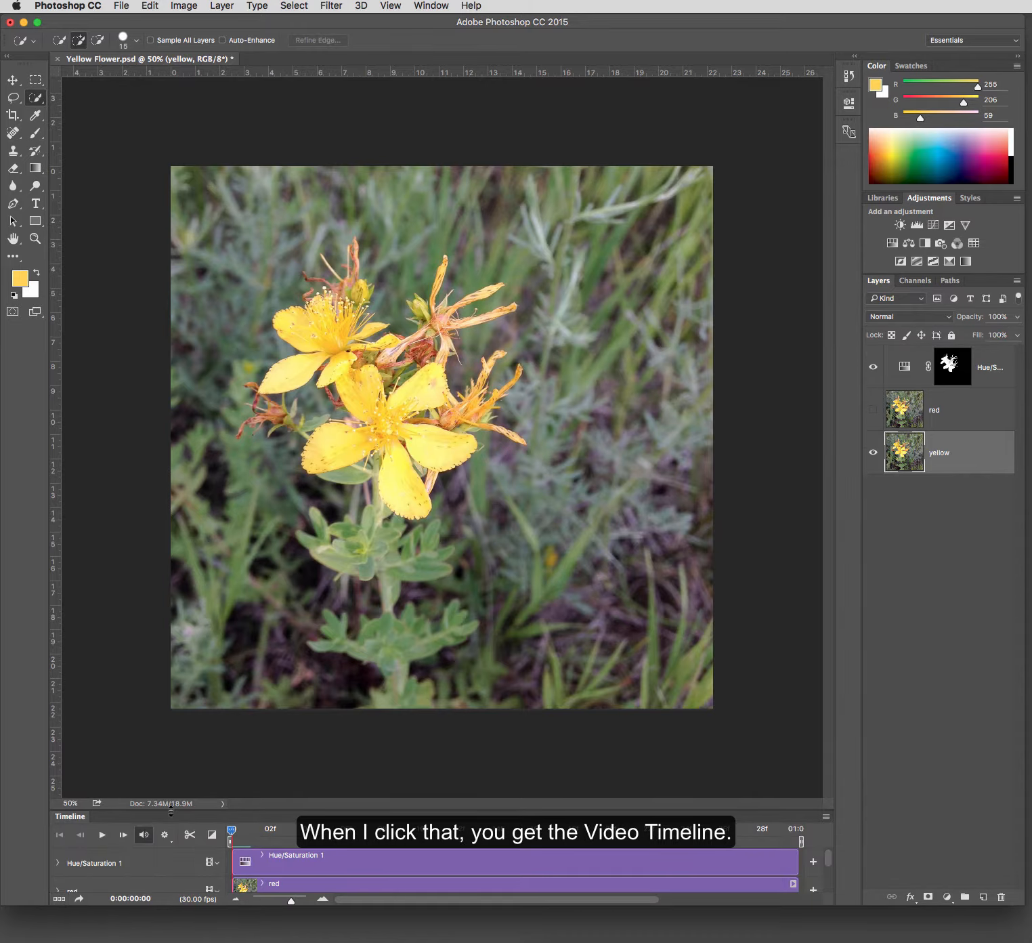
left_click_drag(171, 810, 184, 617)
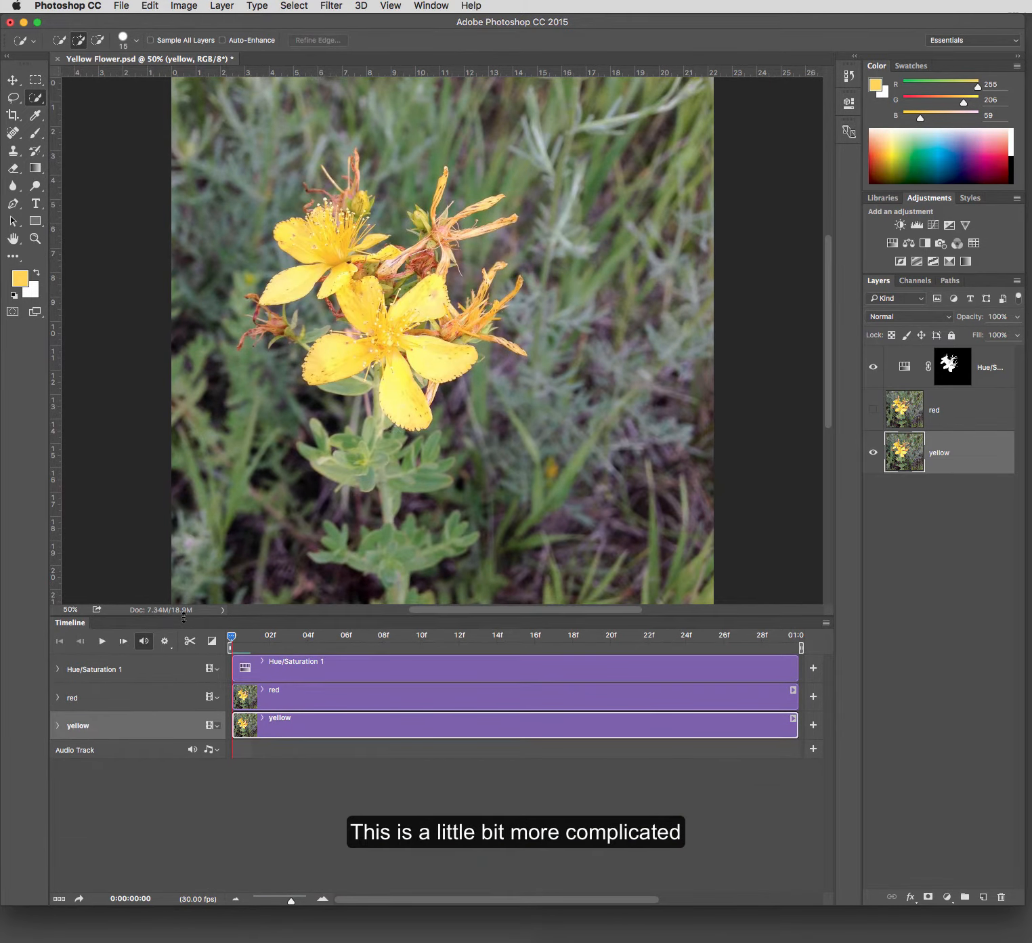
left_click(58, 726)
left_click(58, 697)
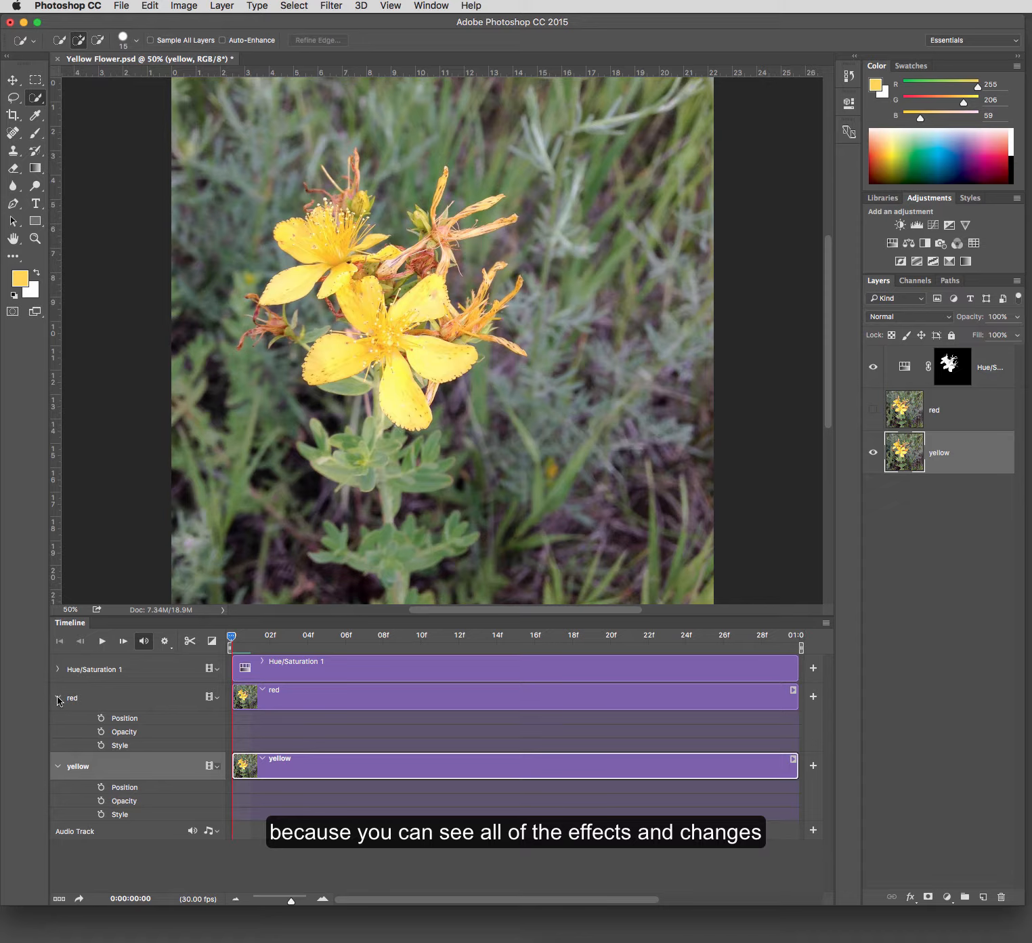
left_click(57, 669)
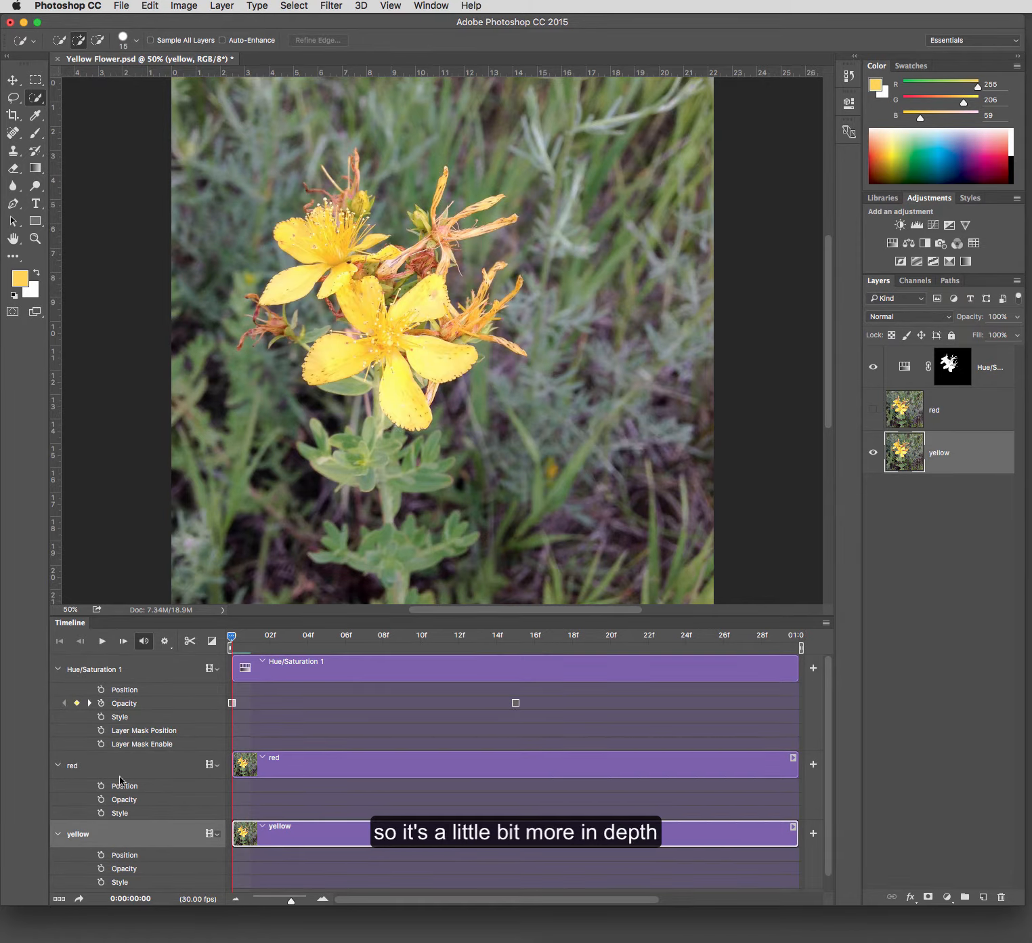
- Collapse all three layer tracks and convert the video timeline back to a frame animation
left_click(57, 669)
left_click(58, 697)
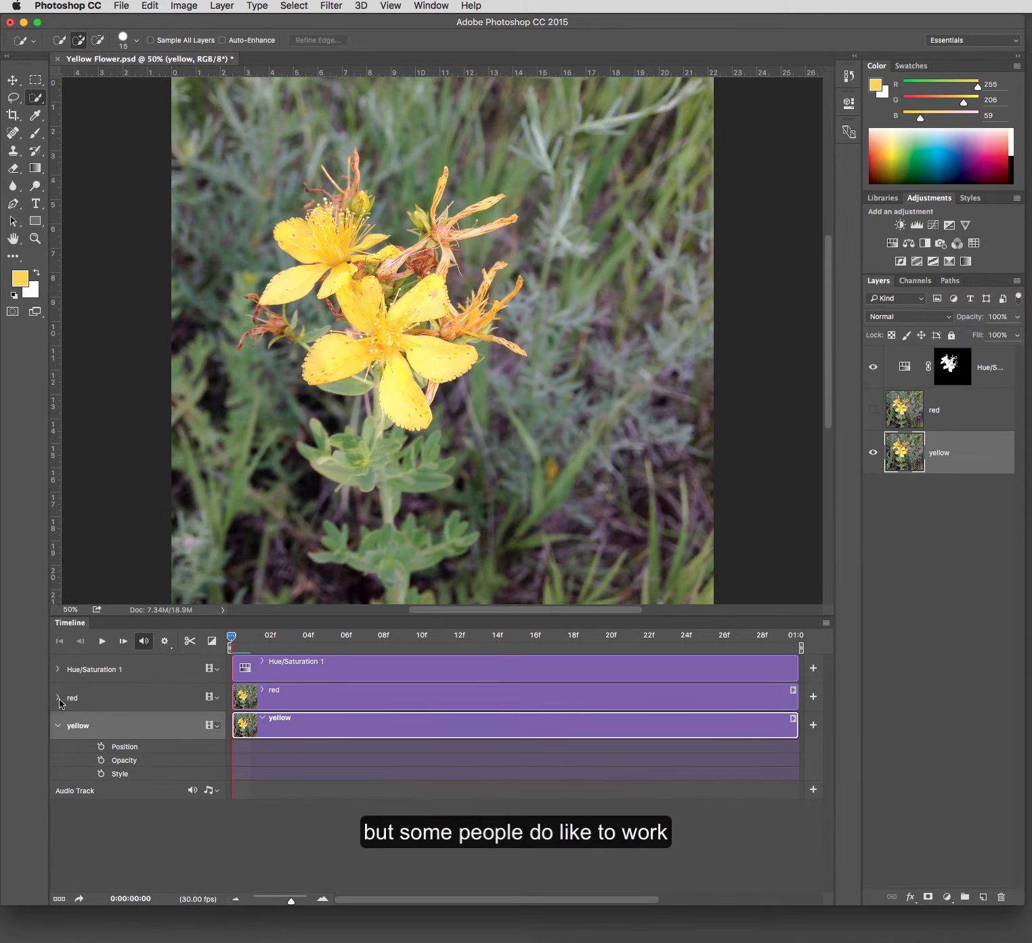
left_click(59, 727)
left_click(153, 814)
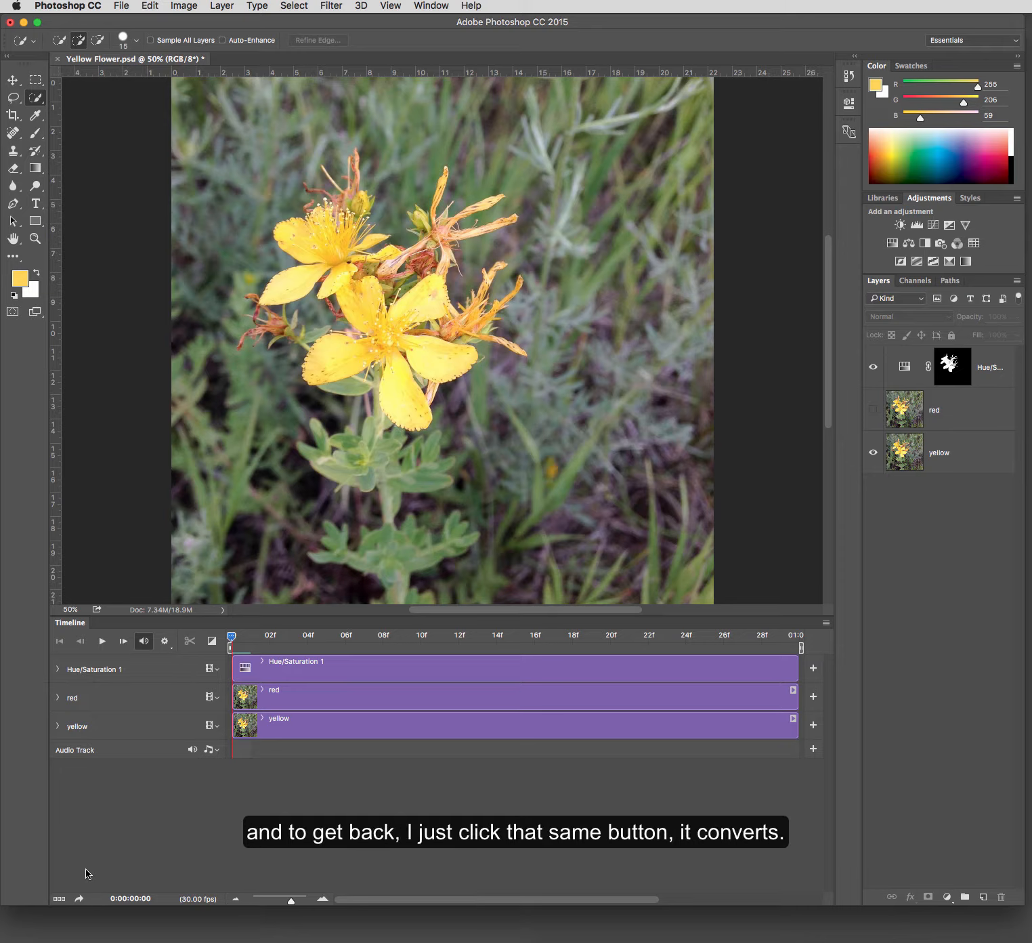
left_click(60, 898)
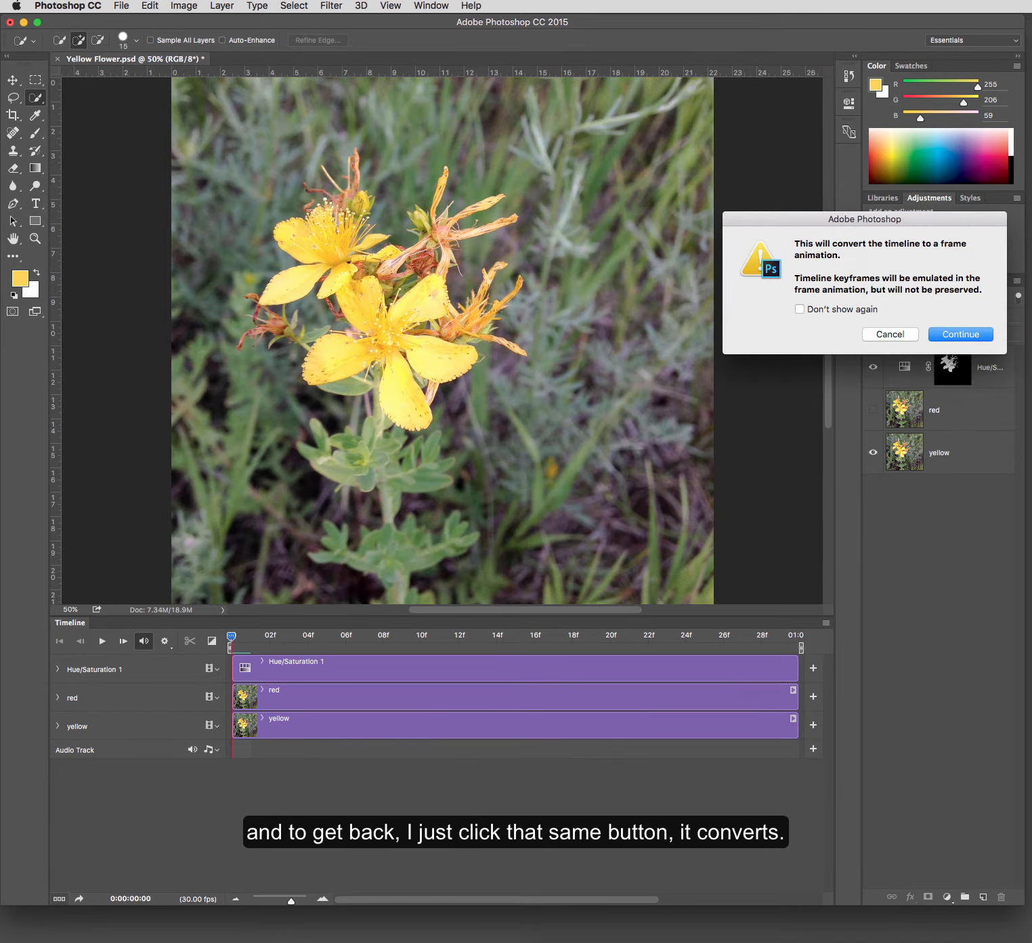
left_click(938, 337)
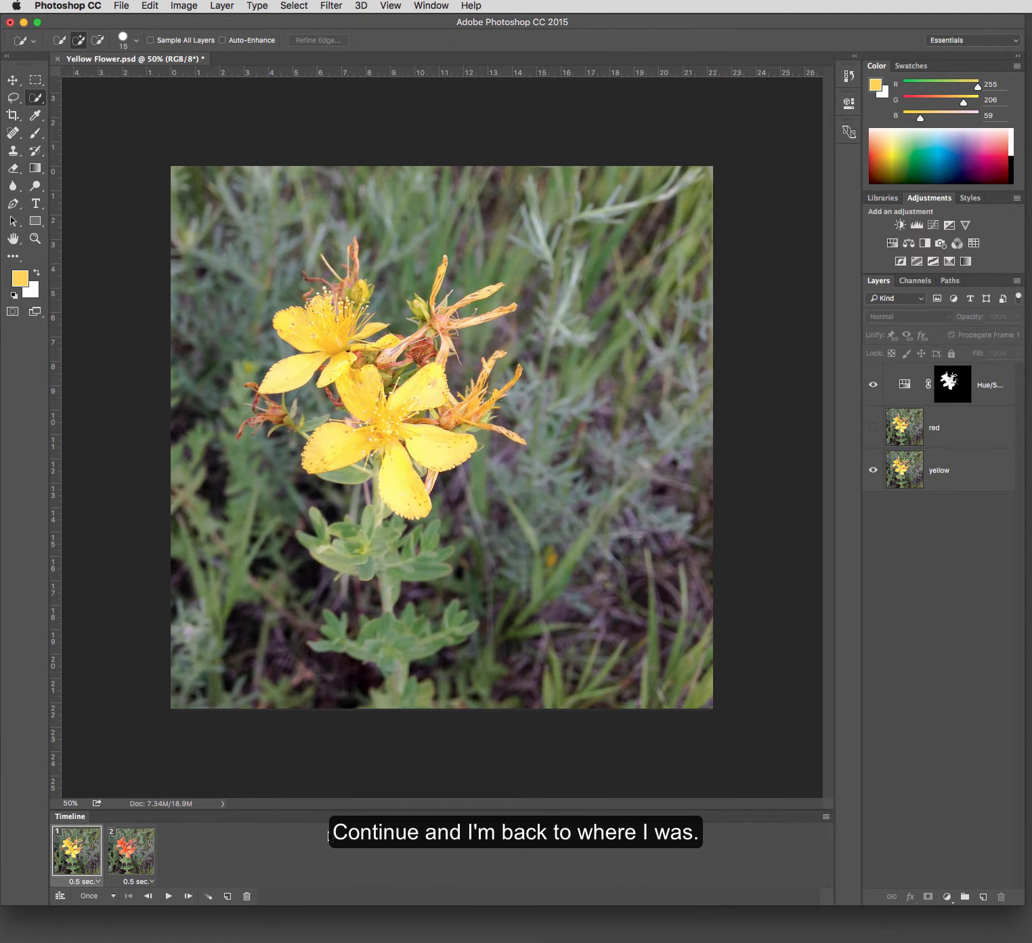
- Open the Zoomify export settings for the image, review the options, and cancel without exporting
left_click(122, 6)
mouse_move(138, 198)
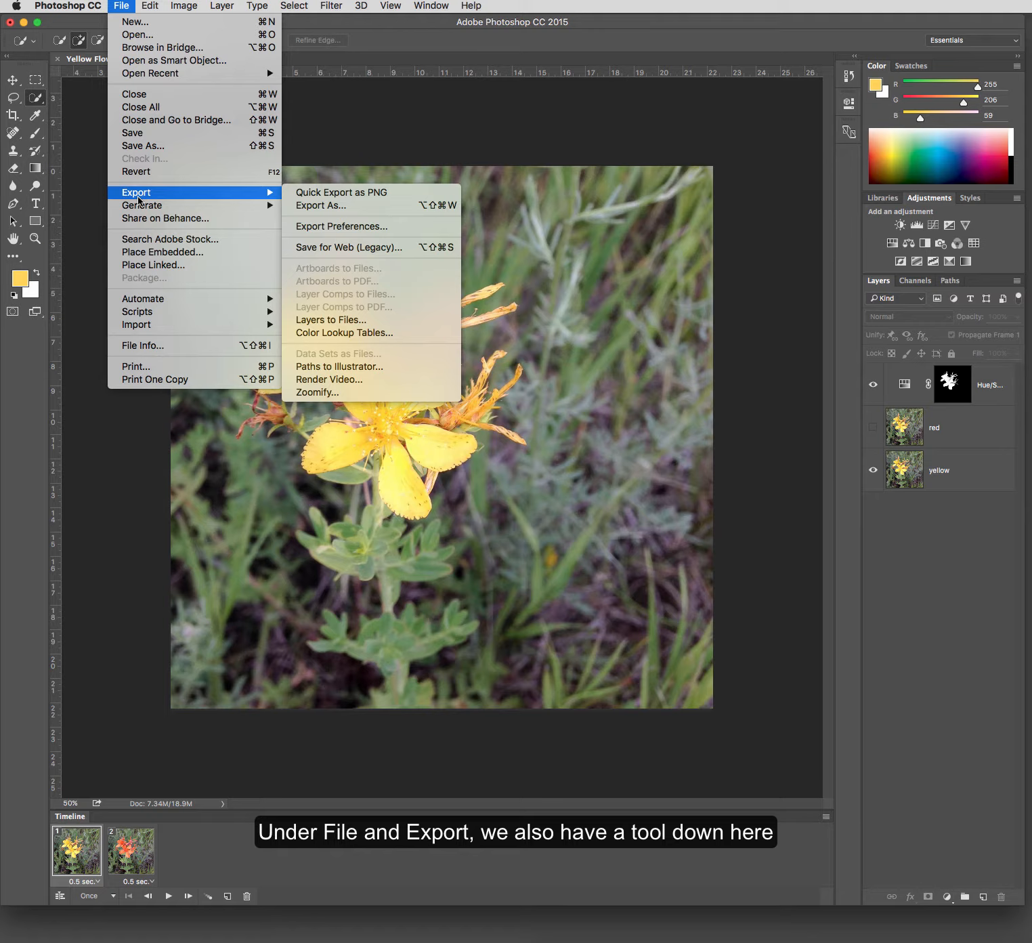
left_click(359, 395)
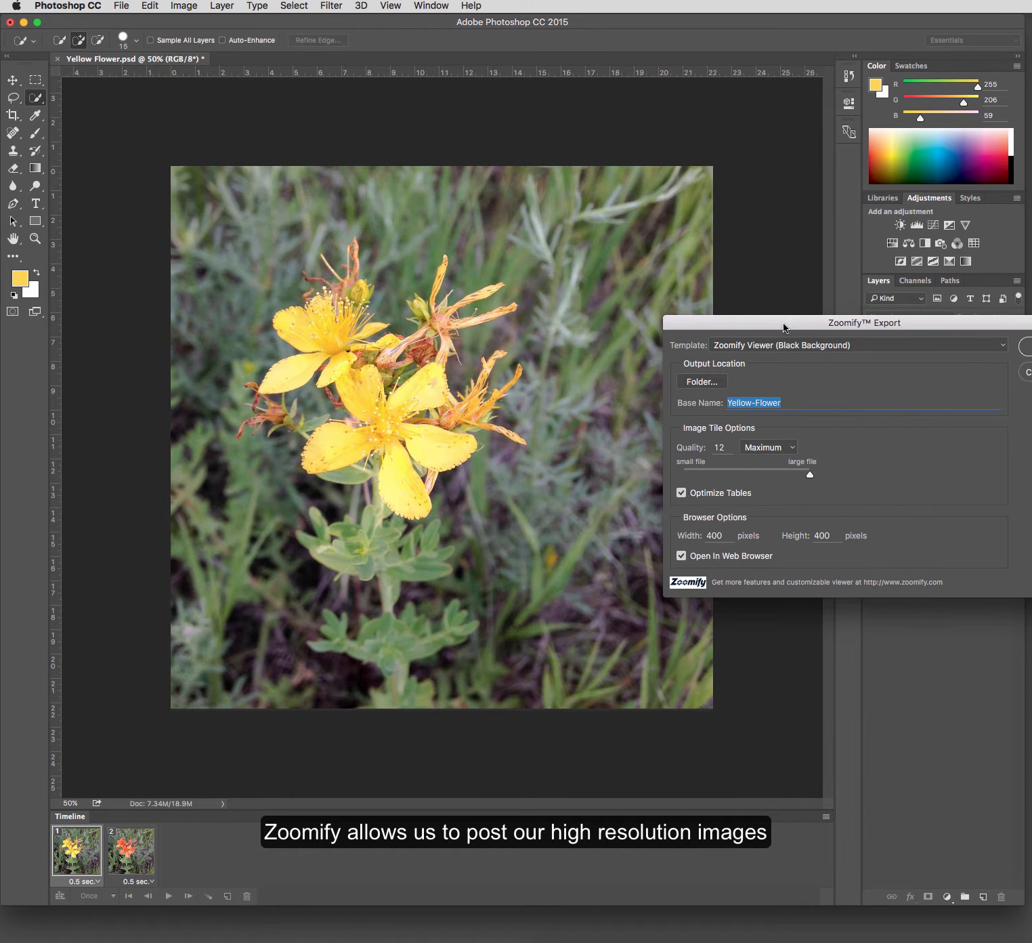
left_click_drag(783, 328, 382, 297)
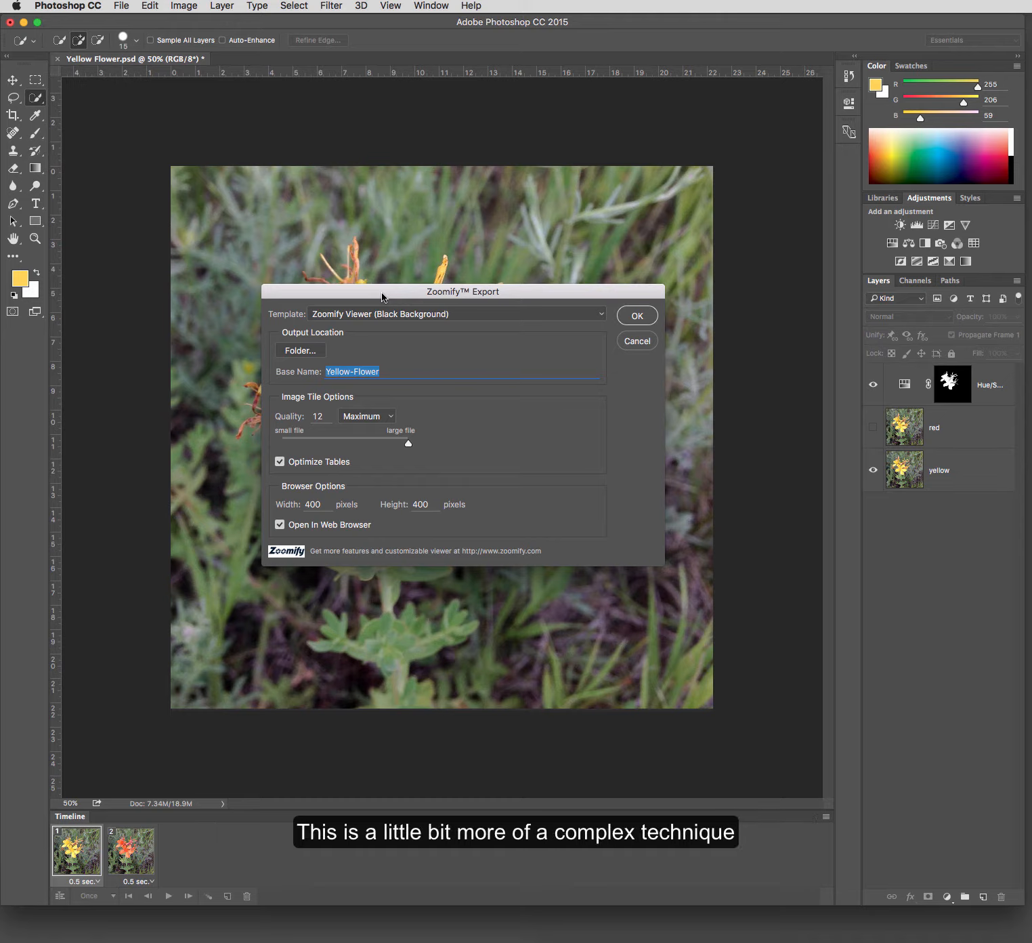
left_click_drag(381, 296, 359, 294)
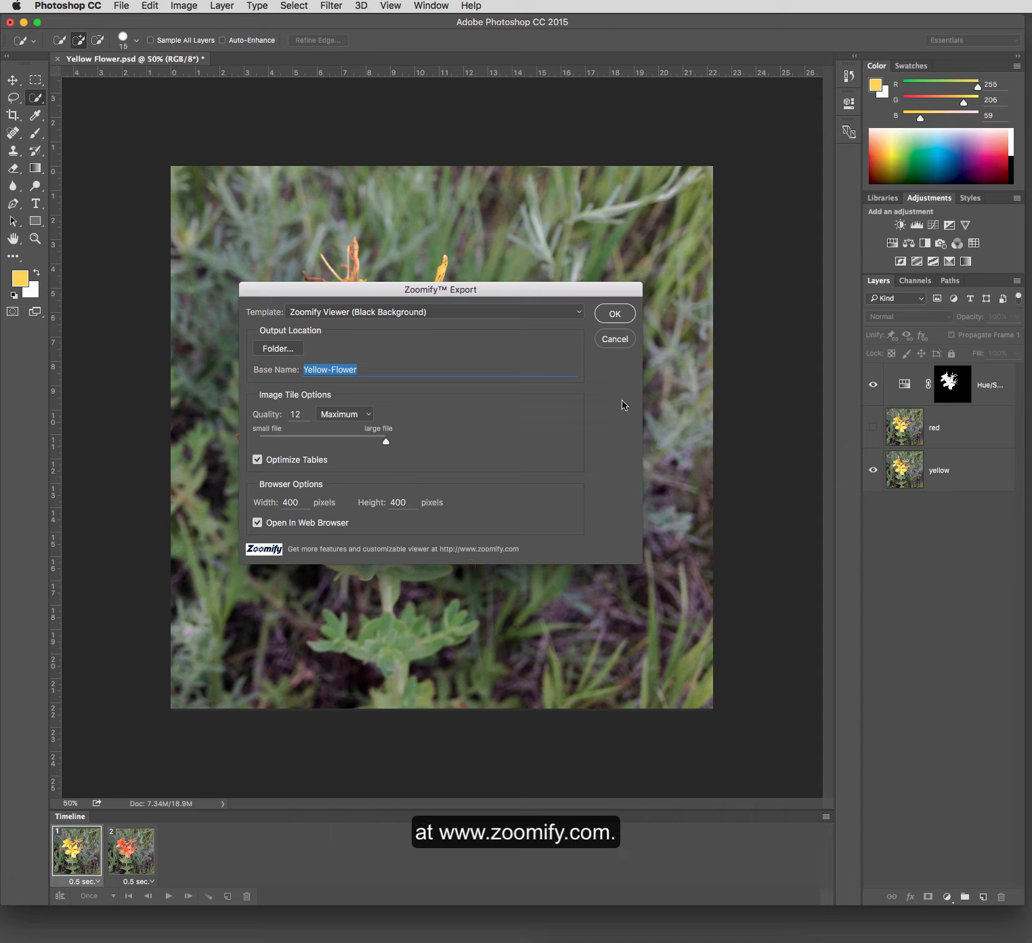
left_click(616, 340)
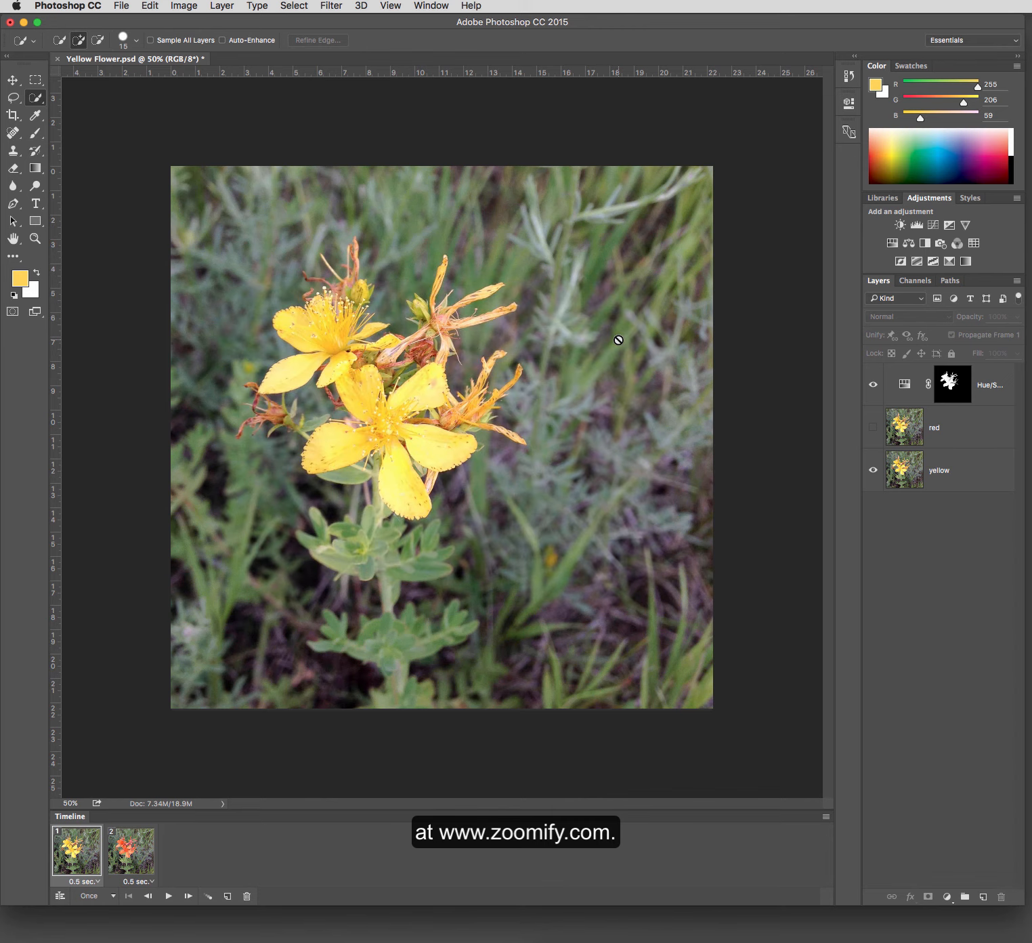